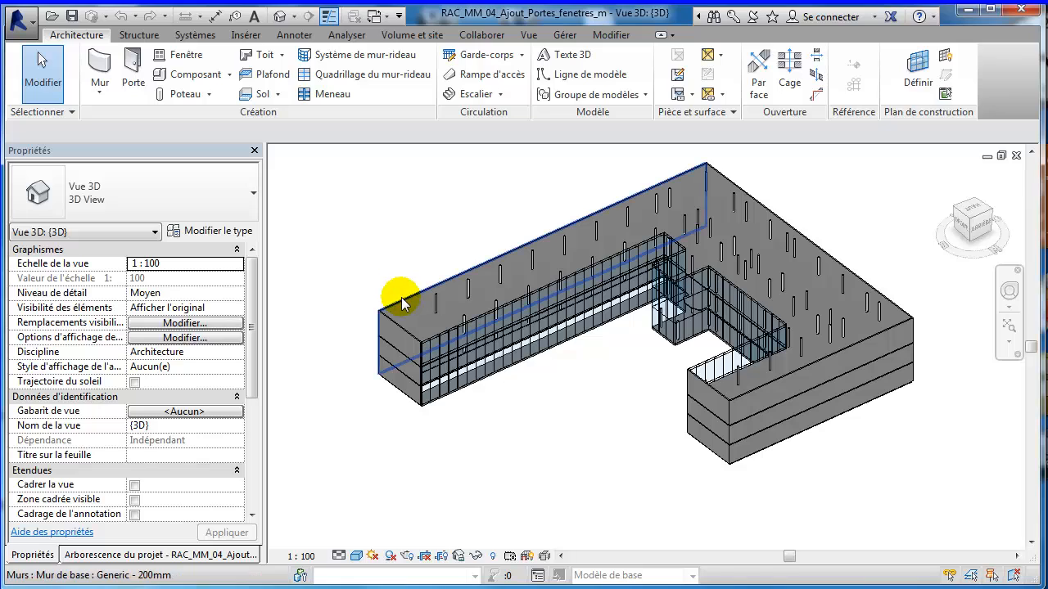
# Open the 01 - Entry Level floor plan at the north wing's partitions between grids 3 and 6
pyautogui.click(90, 554)
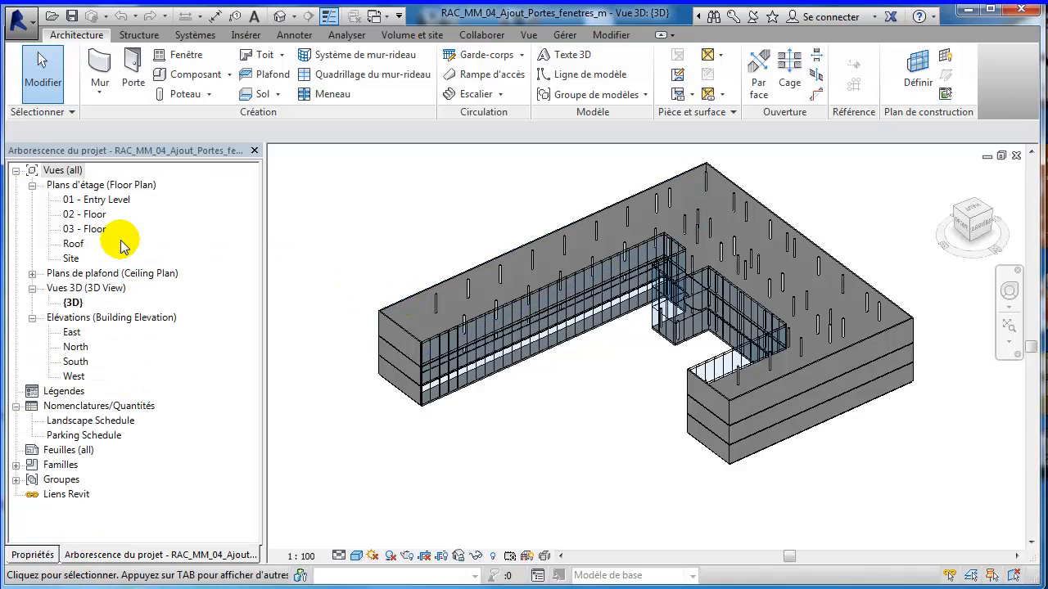
pyautogui.click(97, 203)
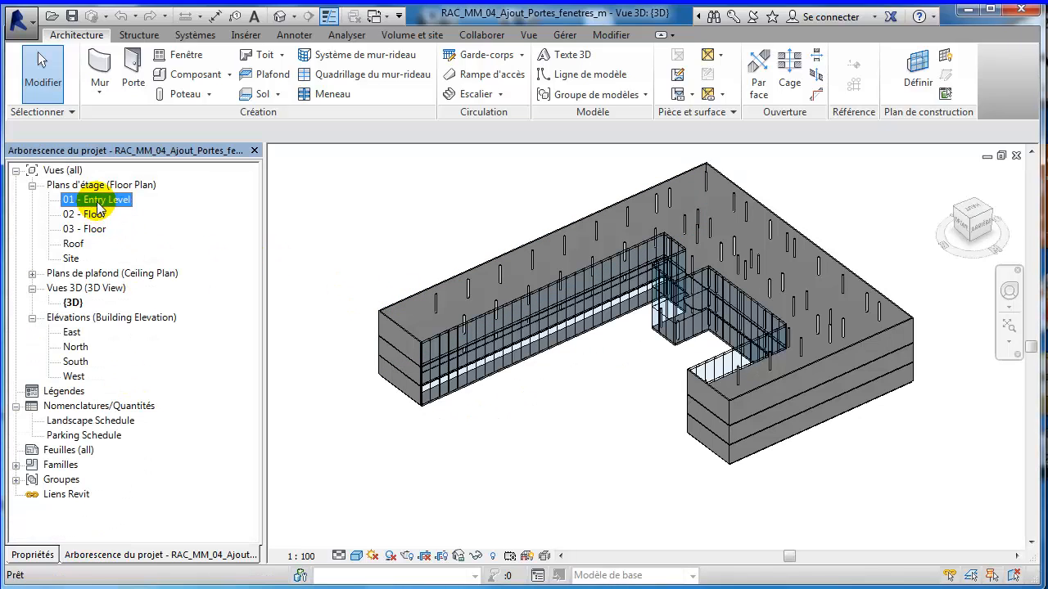
pyautogui.doubleClick(98, 204)
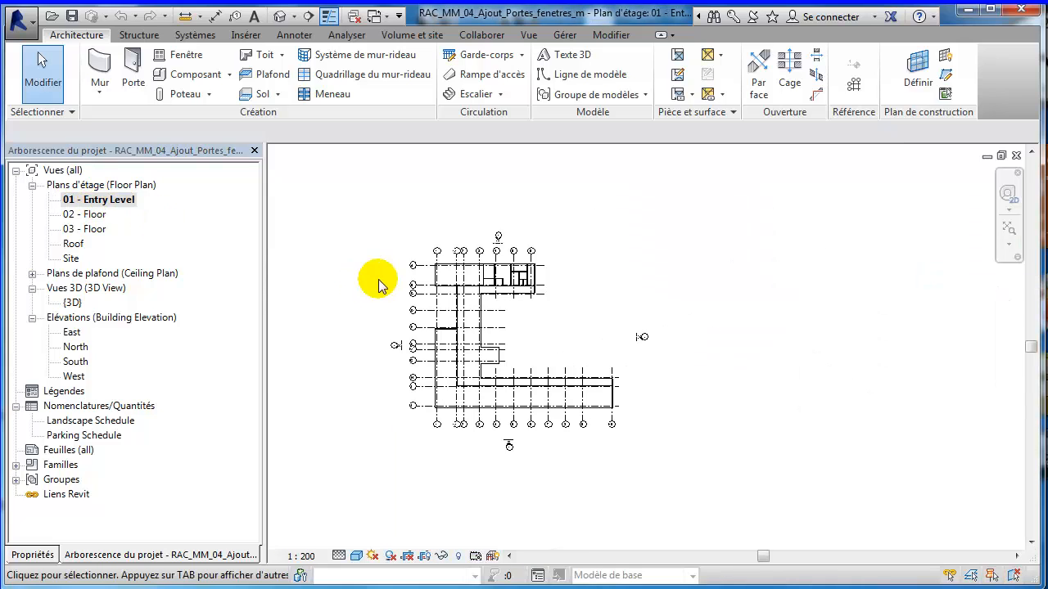
pyautogui.scroll(3, 520, 308)
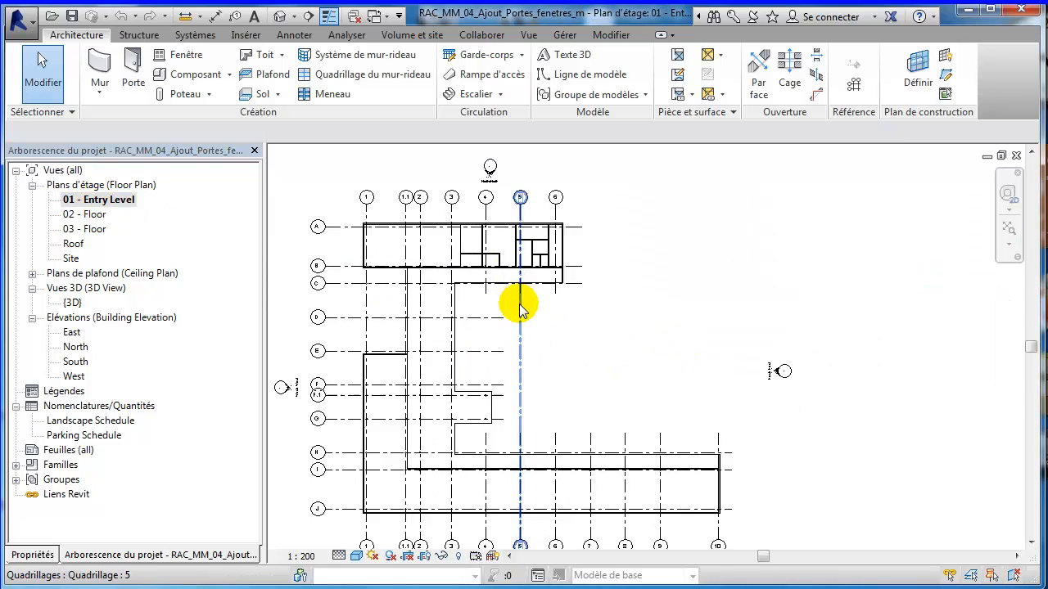
pyautogui.scroll(3, 564, 323)
pyautogui.scroll(-2, 702, 428)
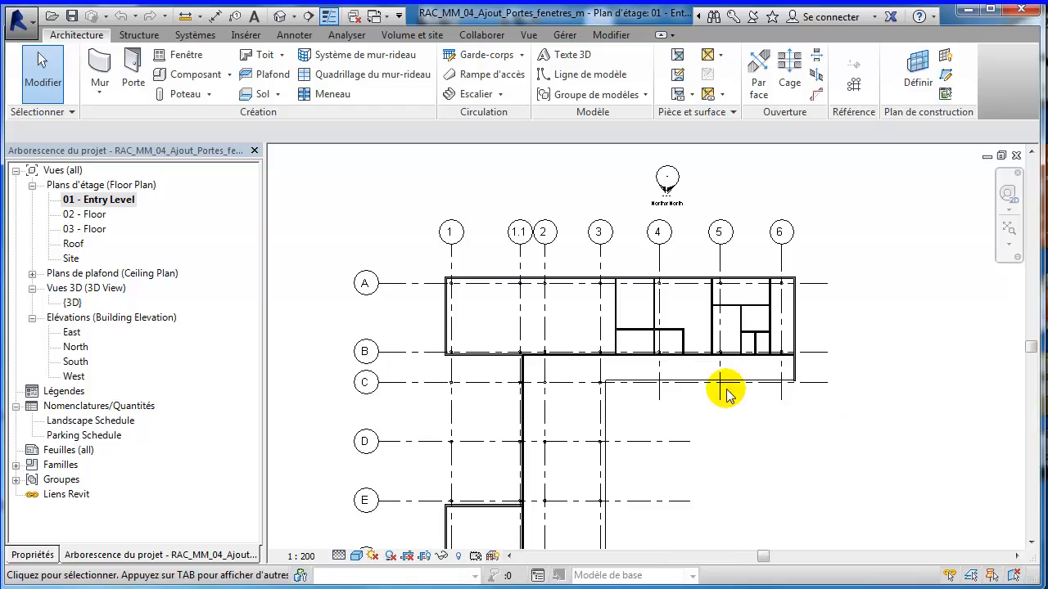
pyautogui.scroll(3, 598, 235)
pyautogui.scroll(1, 637, 278)
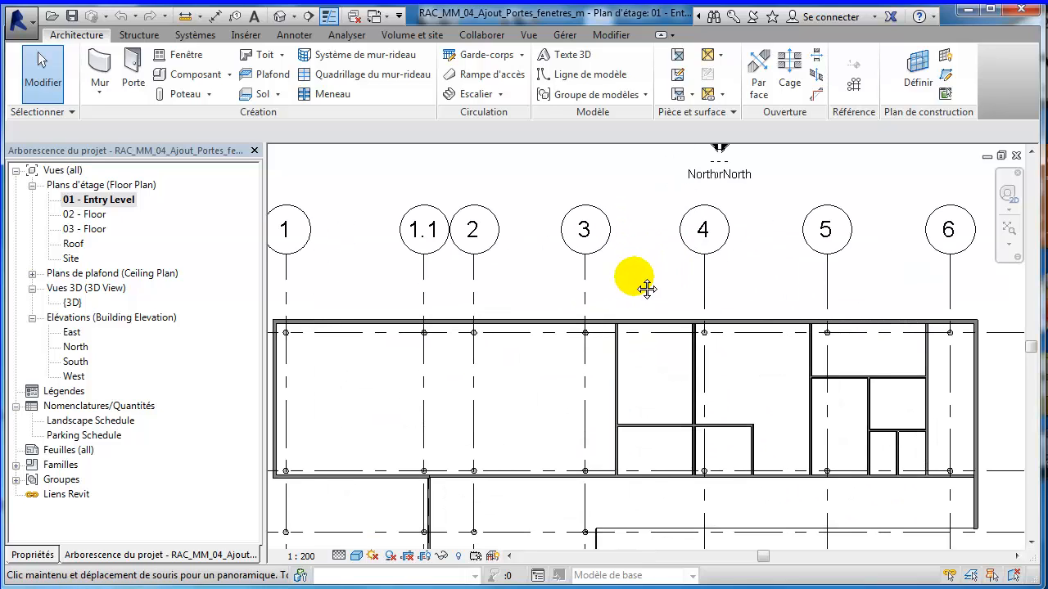
pyautogui.moveTo(634, 285); pyautogui.dragTo(603, 281, button='middle')
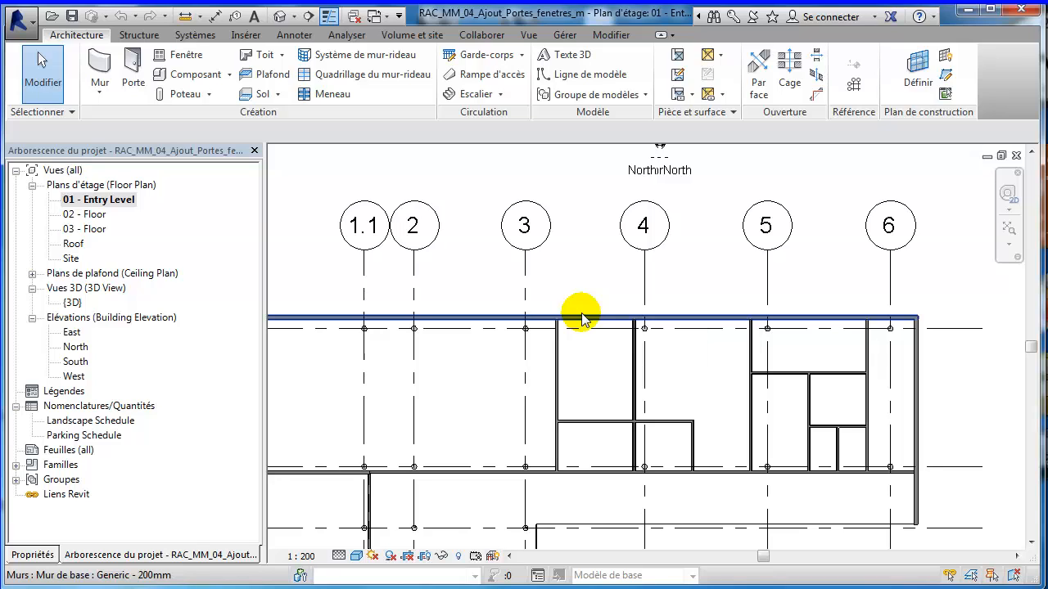
# Place an M_Fixed 0915 x 1220mm window with tagging on placement, centred between the two partitions in the north wall between grids 3 and 4
pyautogui.click(181, 59)
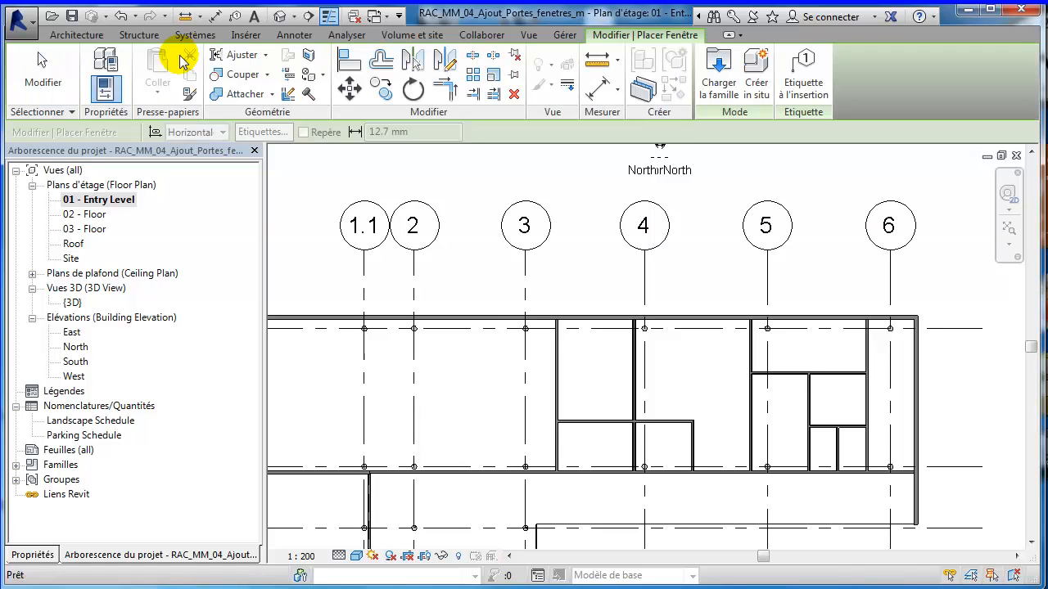
pyautogui.click(803, 92)
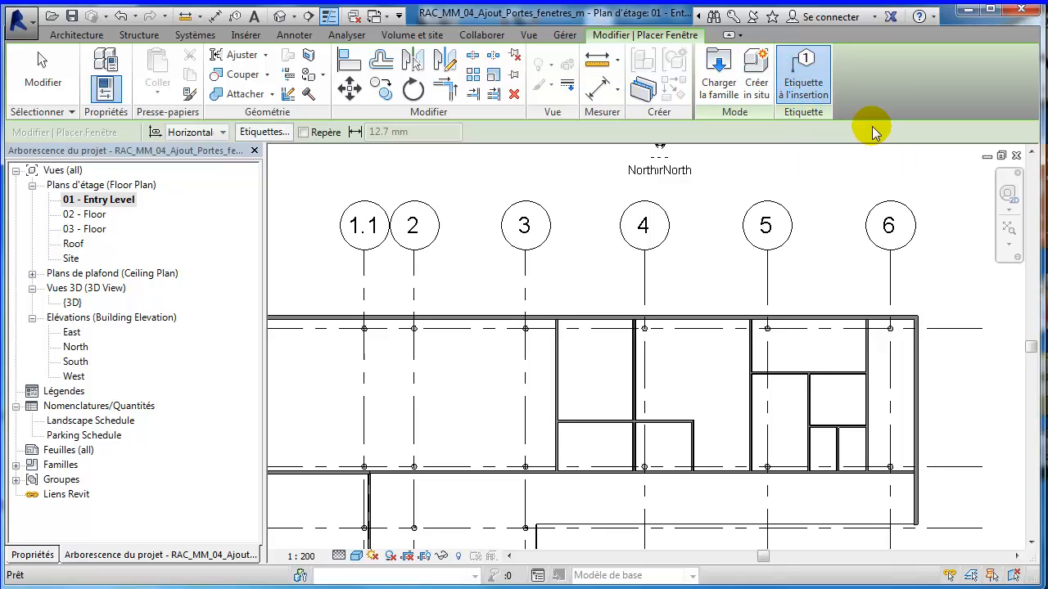
pyautogui.click(32, 556)
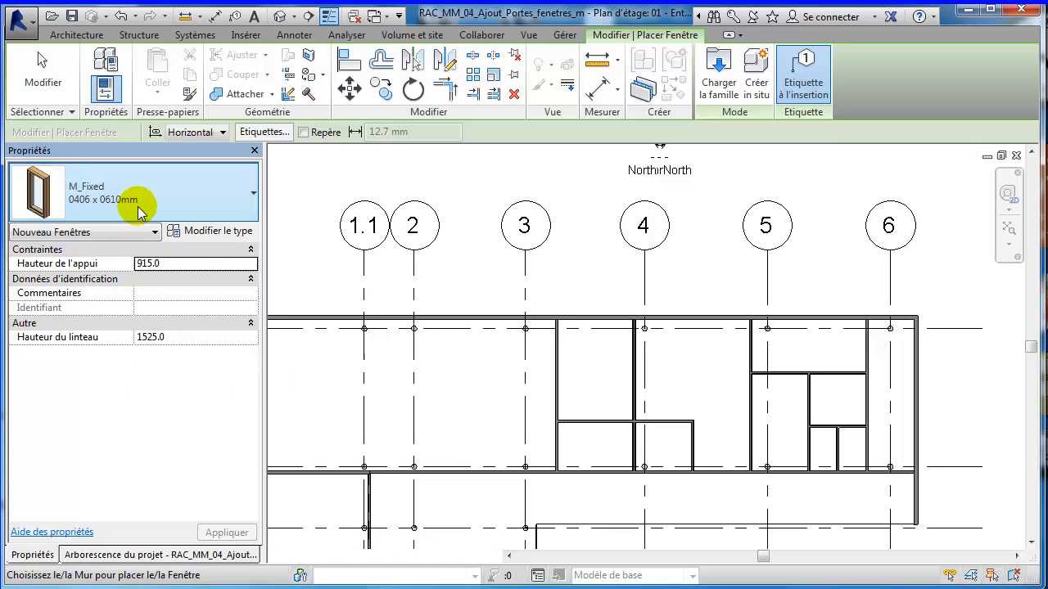
pyautogui.click(139, 206)
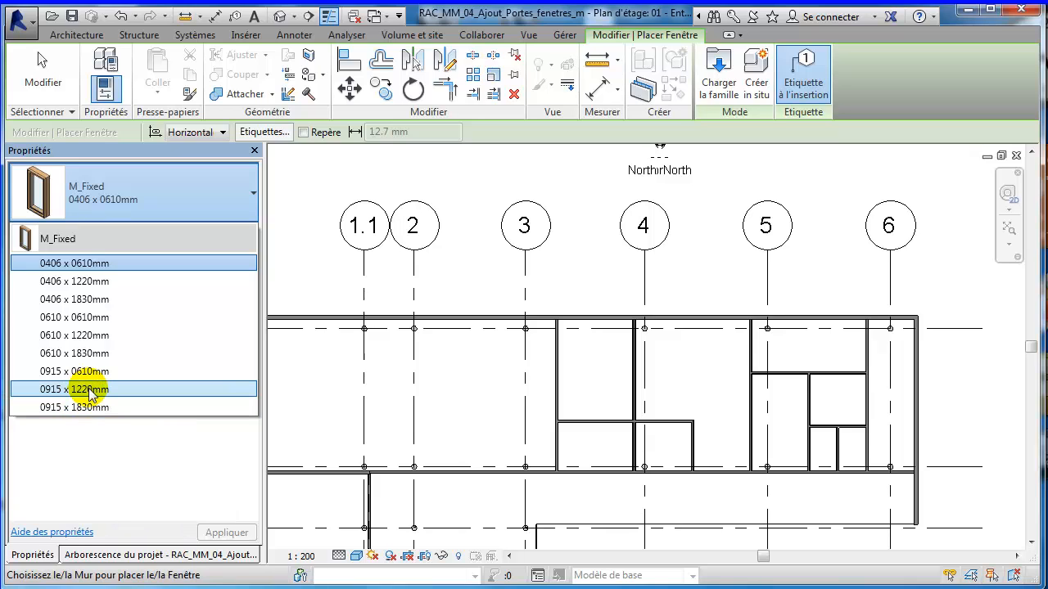
pyautogui.press('Escape')
pyautogui.press('Escape')
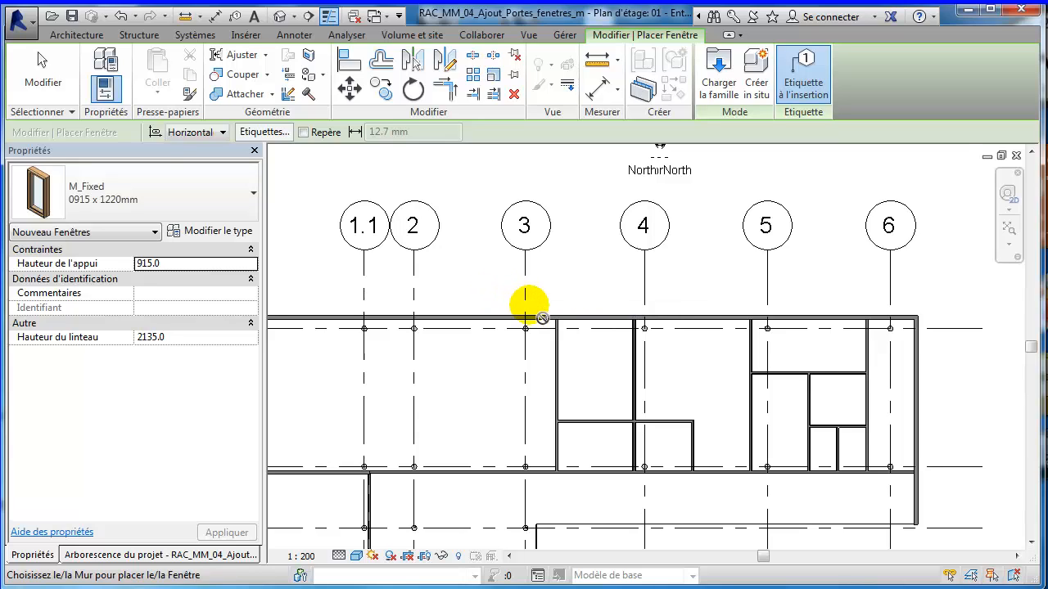
pyautogui.click(593, 326)
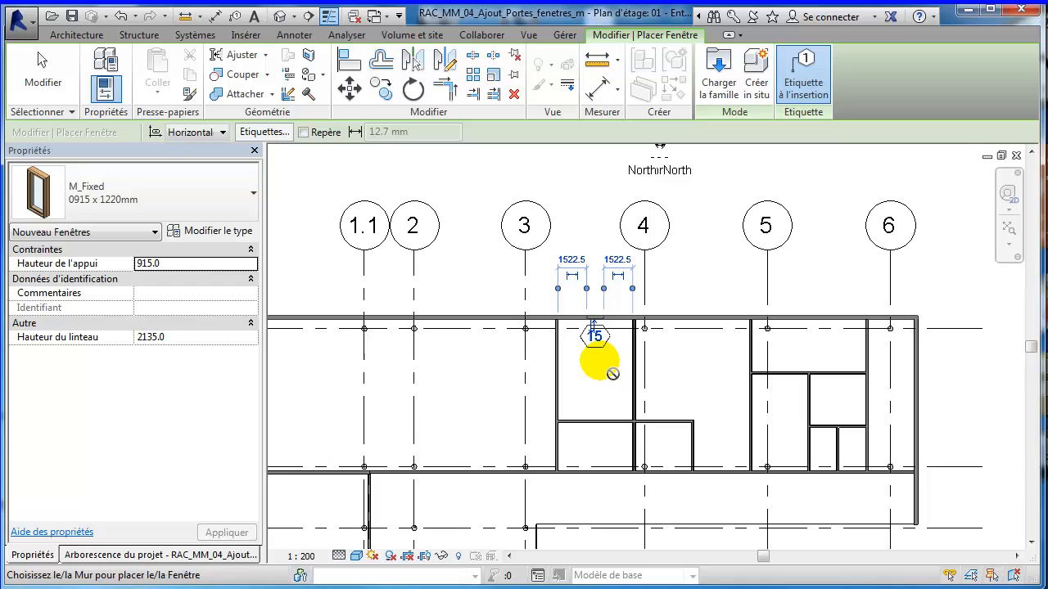
# Turn off tagging on placement and add a second window in the same room's north wall, 100 mm from the partition near grid 4
pyautogui.click(803, 83)
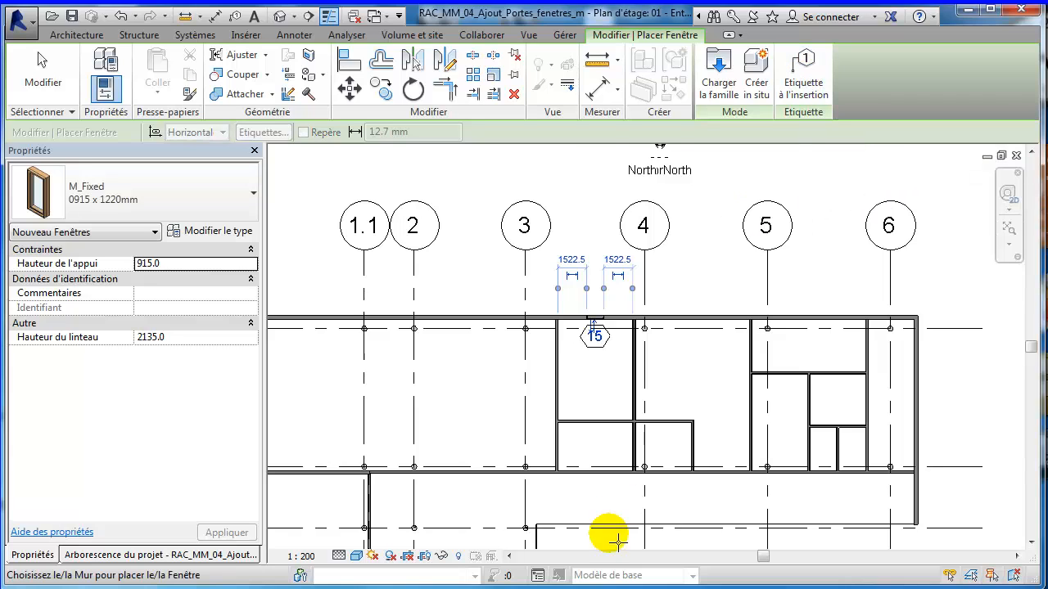
pyautogui.scroll(2, 644, 351)
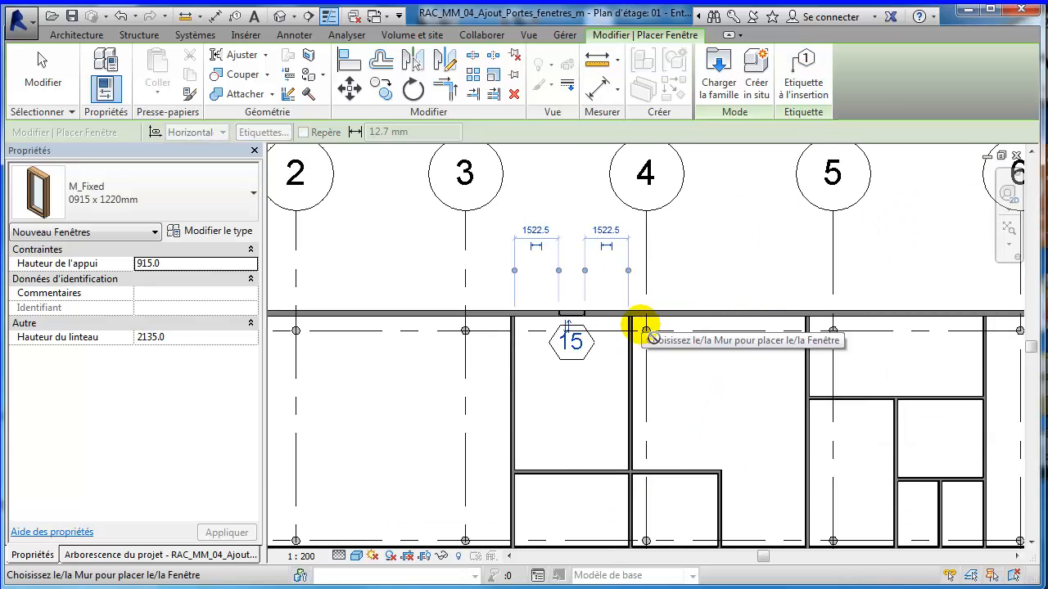
pyautogui.moveTo(627, 382); pyautogui.dragTo(576, 518, button='middle')
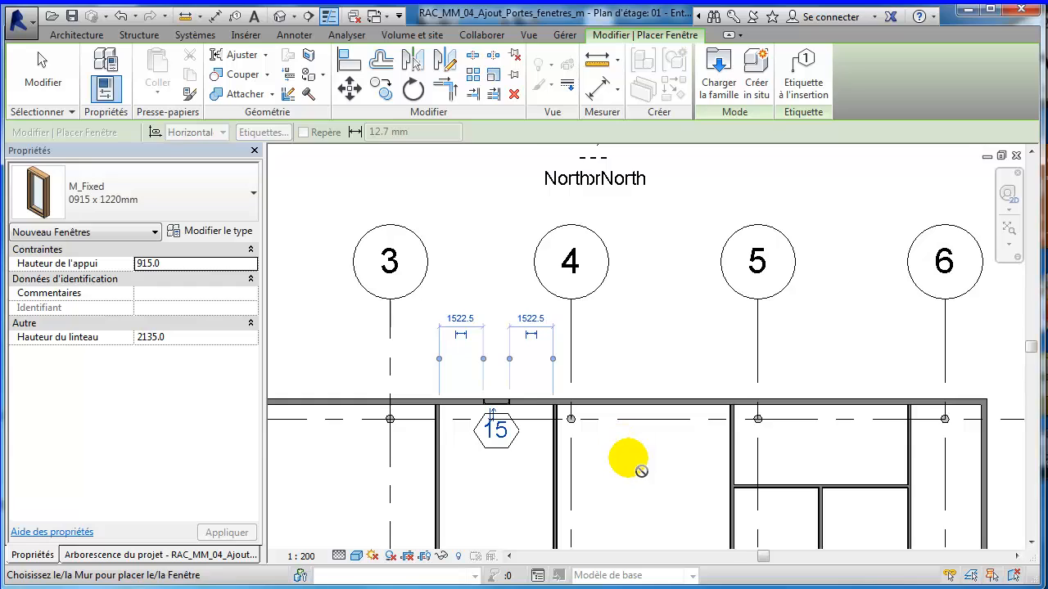
pyautogui.scroll(1, 643, 471)
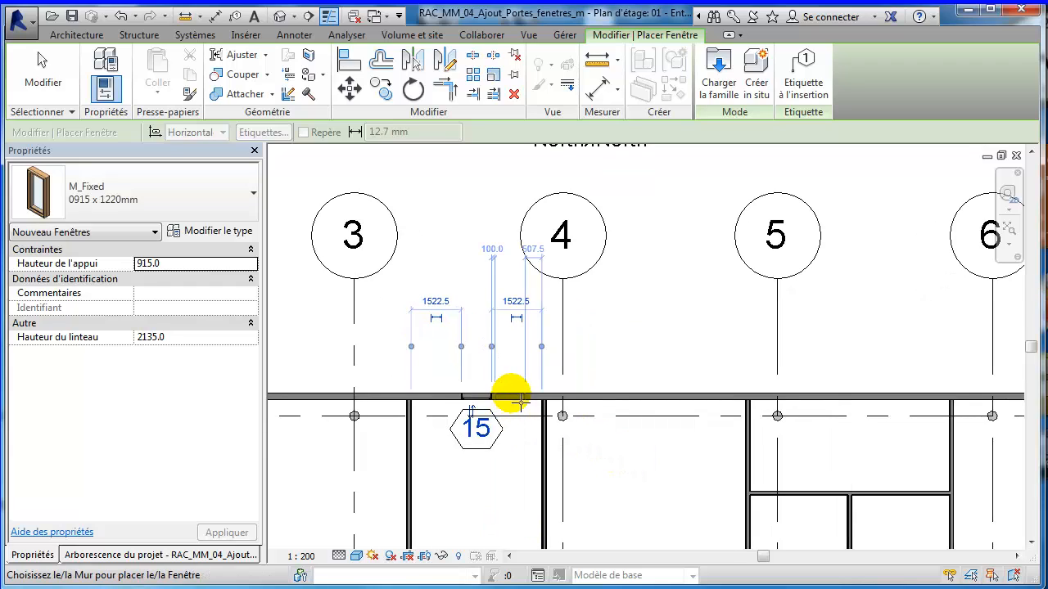
pyautogui.scroll(1, 530, 403)
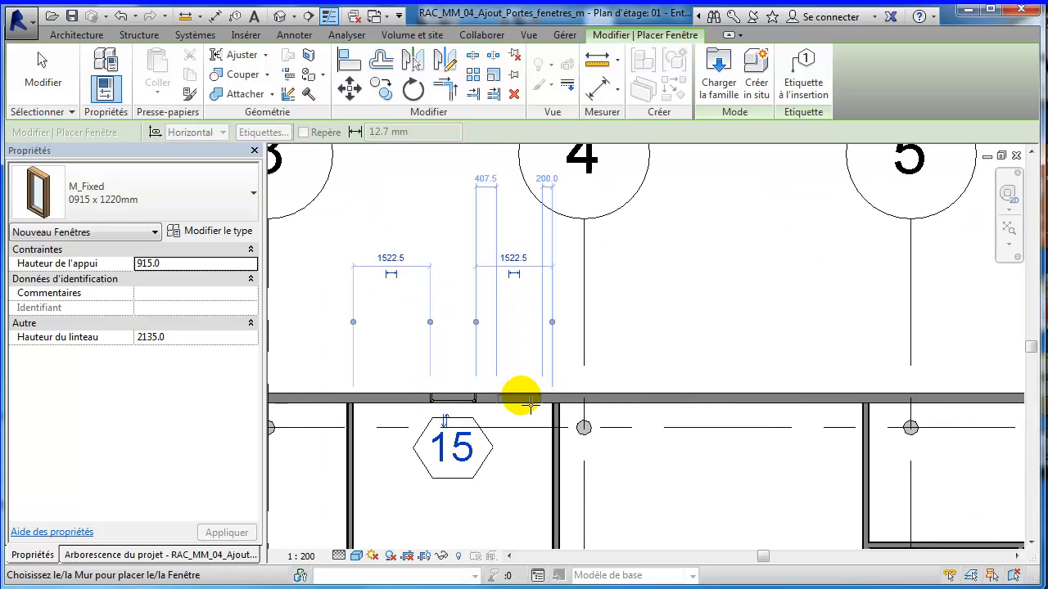
pyautogui.click(529, 400)
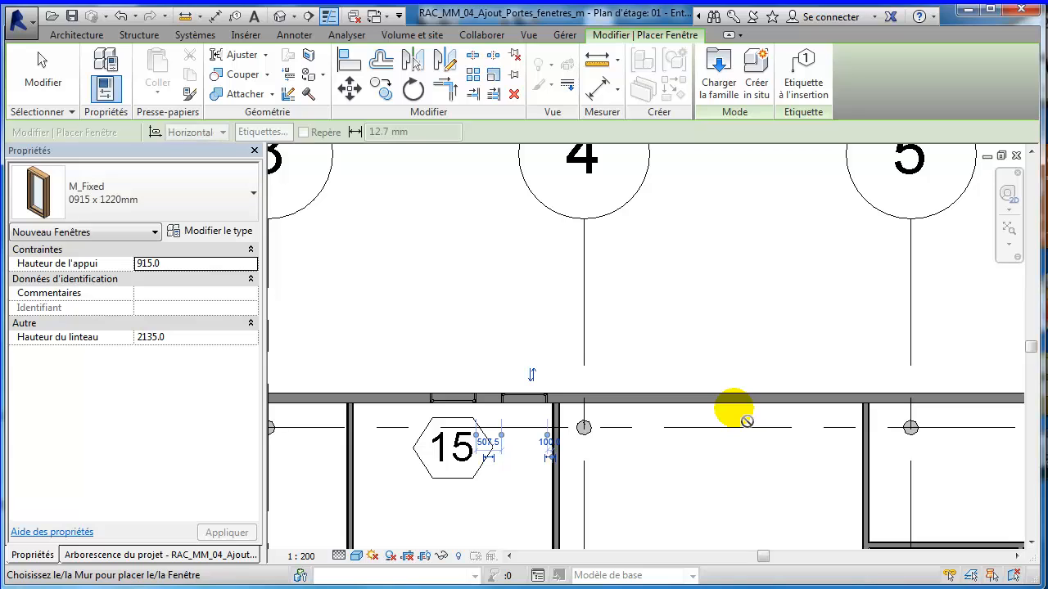
# Place four untagged 0915 x 1220mm windows along the north wall of the room between grids 4 and 5
pyautogui.moveTo(784, 423); pyautogui.dragTo(502, 397, button='middle')
pyautogui.scroll(-3, 470, 382)
pyautogui.scroll(1, 470, 385)
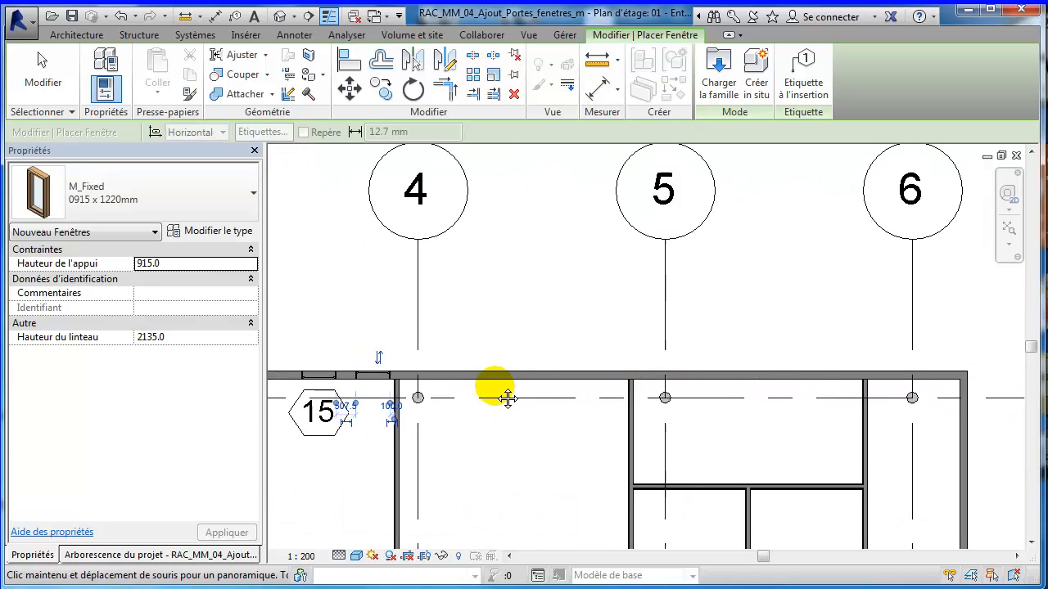
pyautogui.click(453, 378)
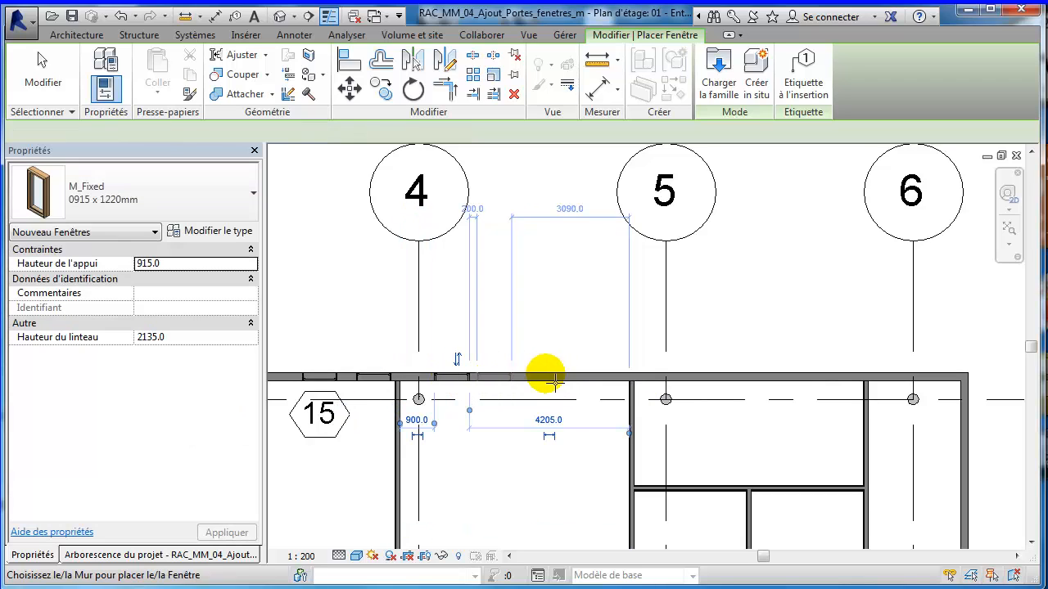
pyautogui.click(505, 378)
pyautogui.click(563, 378)
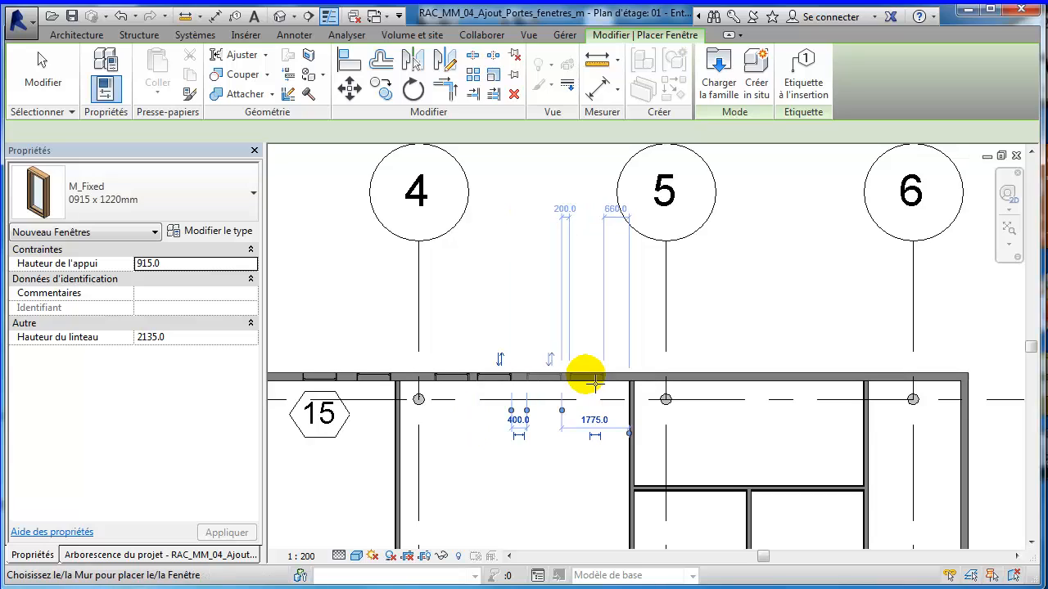
pyautogui.click(592, 379)
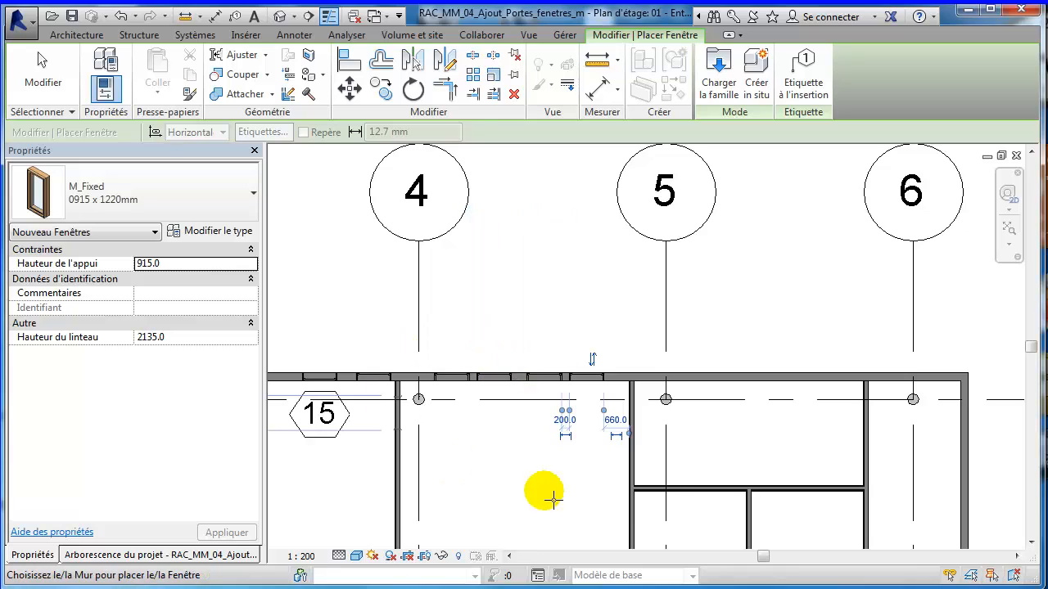
# Set the floor plan's view scale to 1:50
pyautogui.click(310, 559)
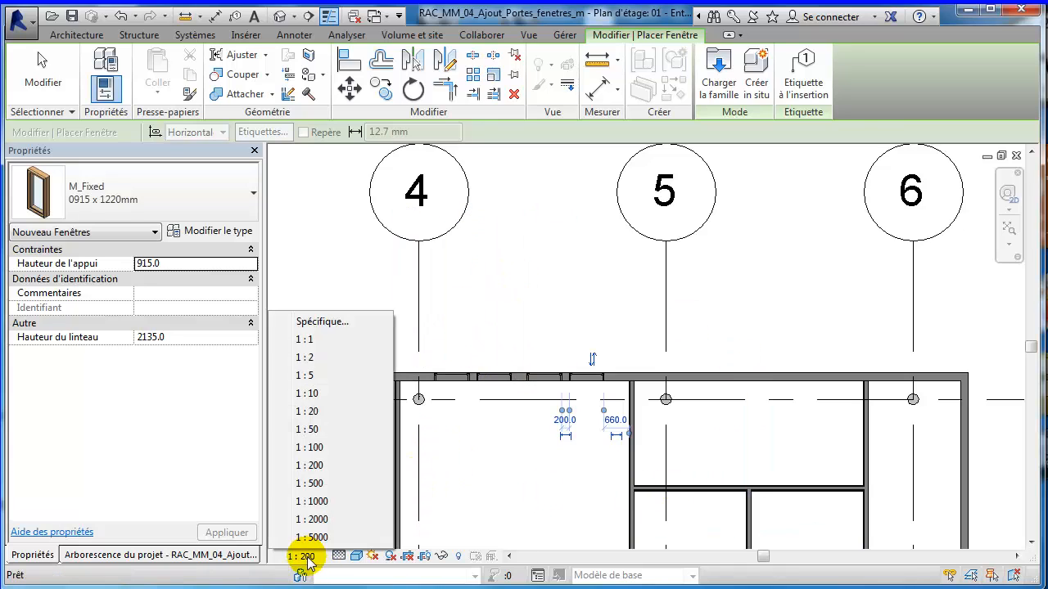
pyautogui.click(319, 431)
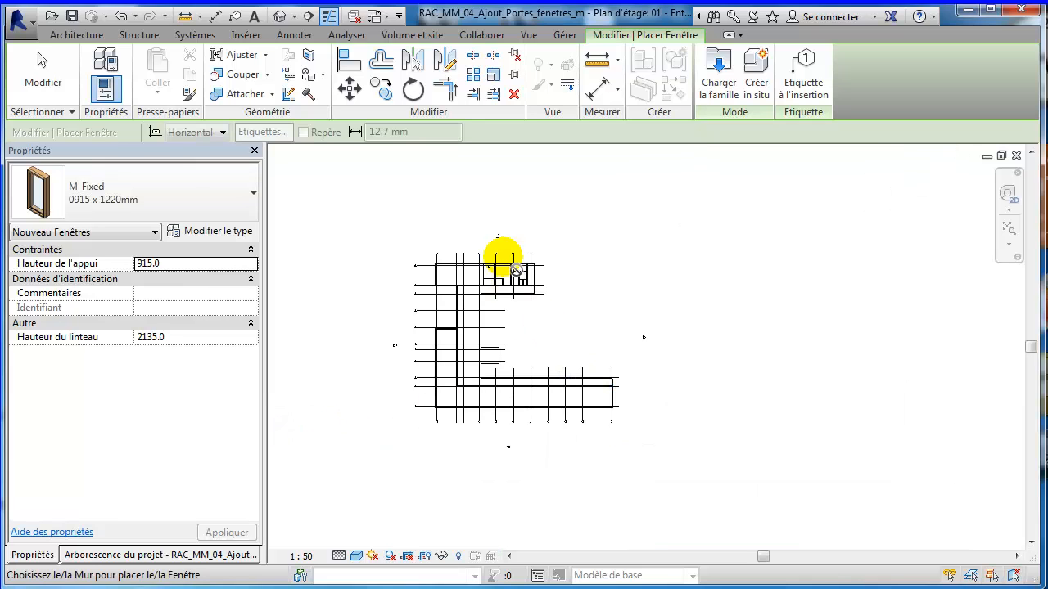
pyautogui.scroll(2, 500, 257)
pyautogui.scroll(5, 520, 305)
pyautogui.moveTo(494, 297); pyautogui.dragTo(565, 374, button='middle')
pyautogui.scroll(2, 536, 381)
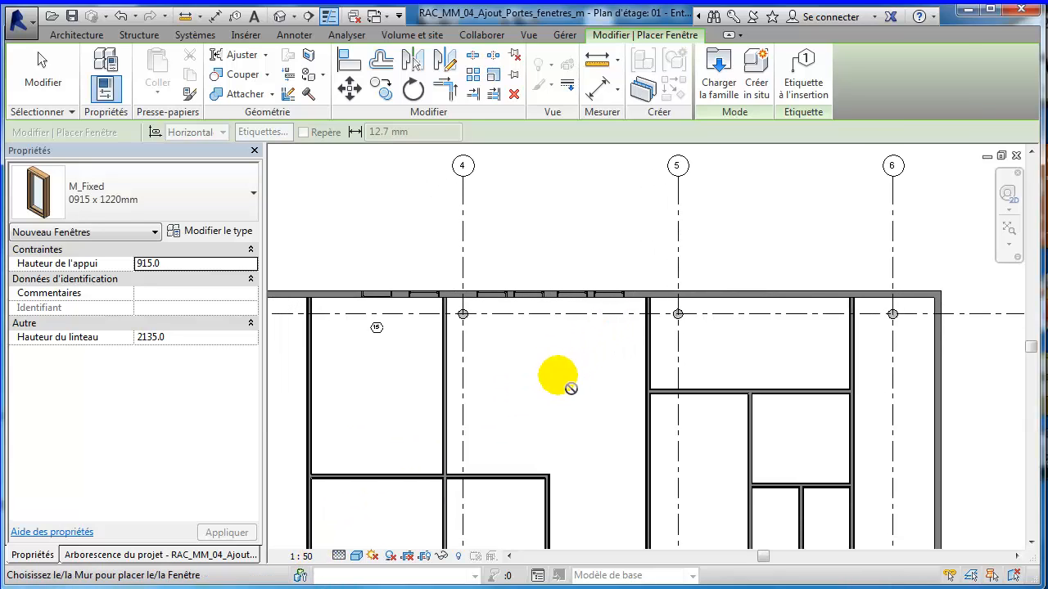
# Set the plan's visual style to Ligne cachée and end window placement
pyautogui.click(356, 555)
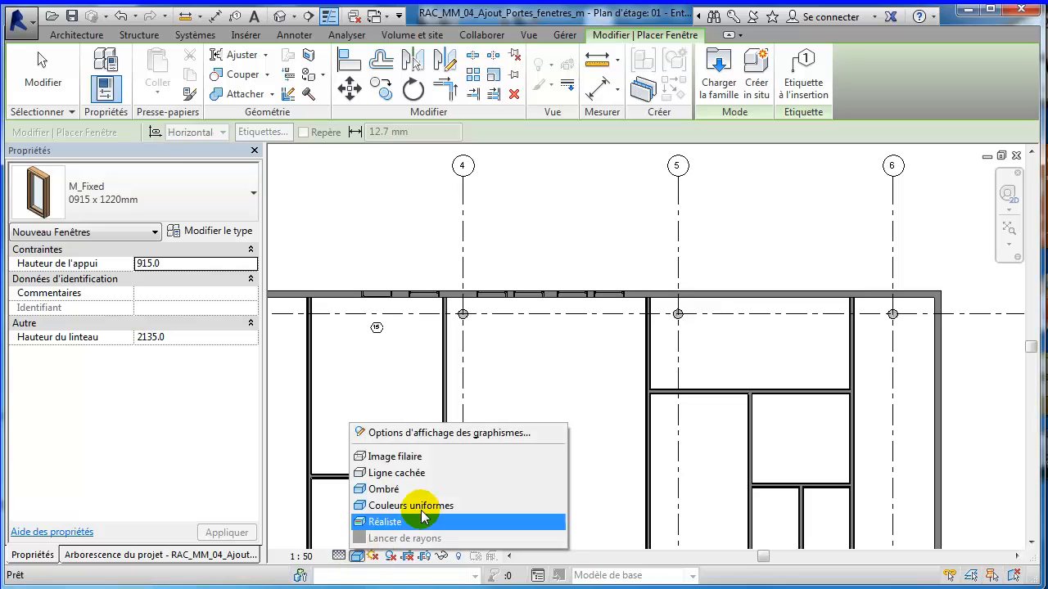
pyautogui.click(415, 474)
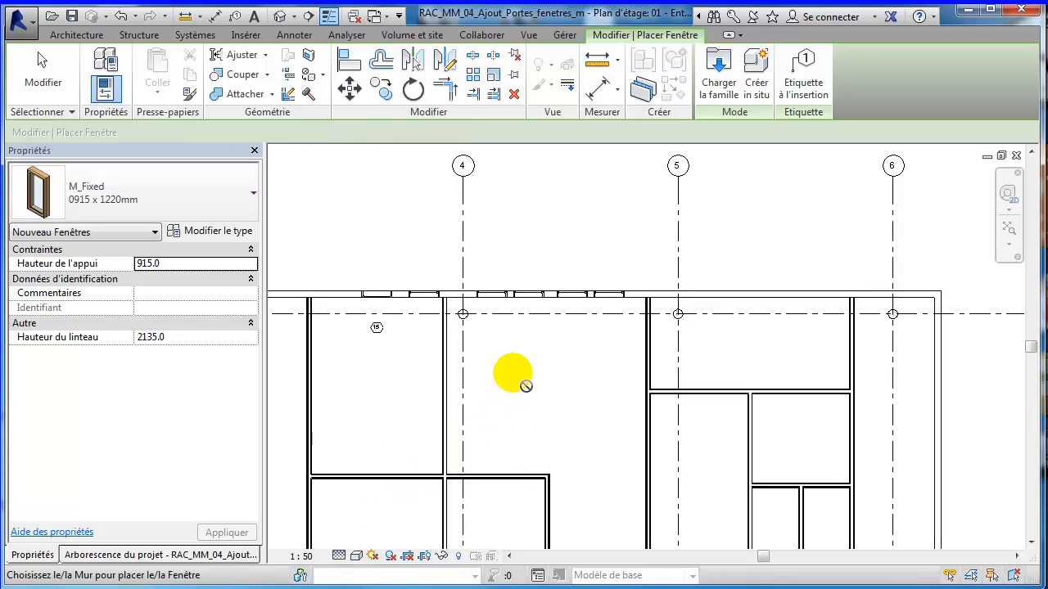
pyautogui.click(42, 72)
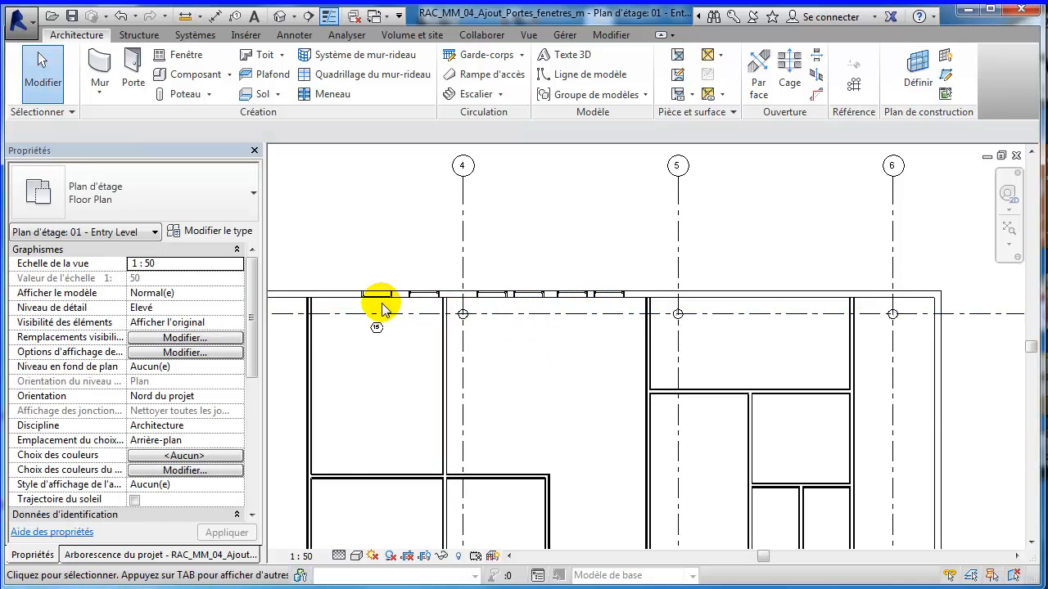
# Flip the facing of the tagged window between grids 3 and 4 so it matches the neighbouring windows
pyautogui.scroll(2, 382, 304)
pyautogui.scroll(2, 429, 322)
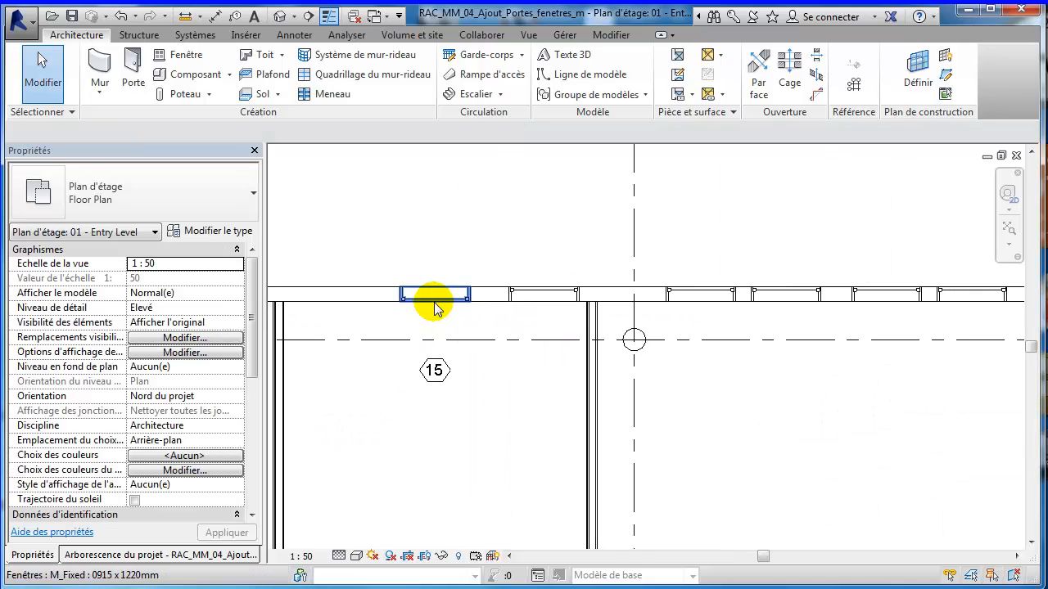
pyautogui.click(434, 300)
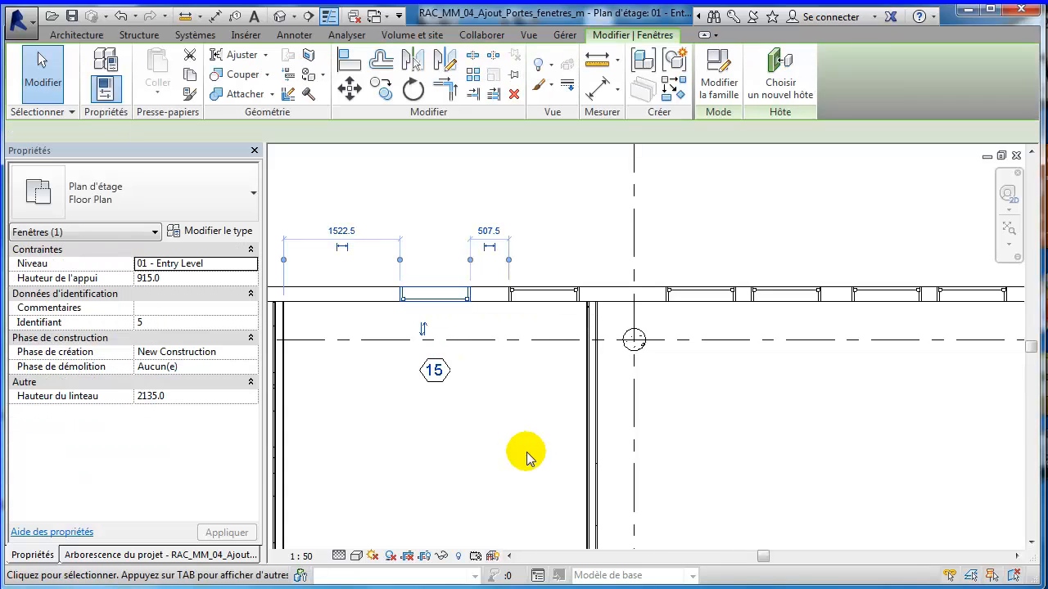
pyautogui.press('space')
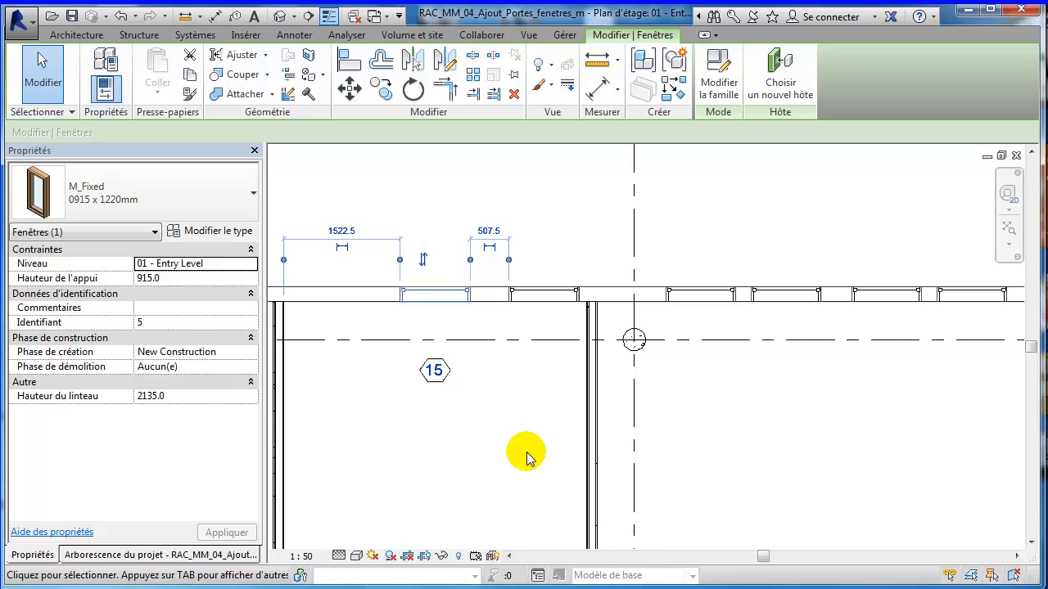
pyautogui.click(423, 260)
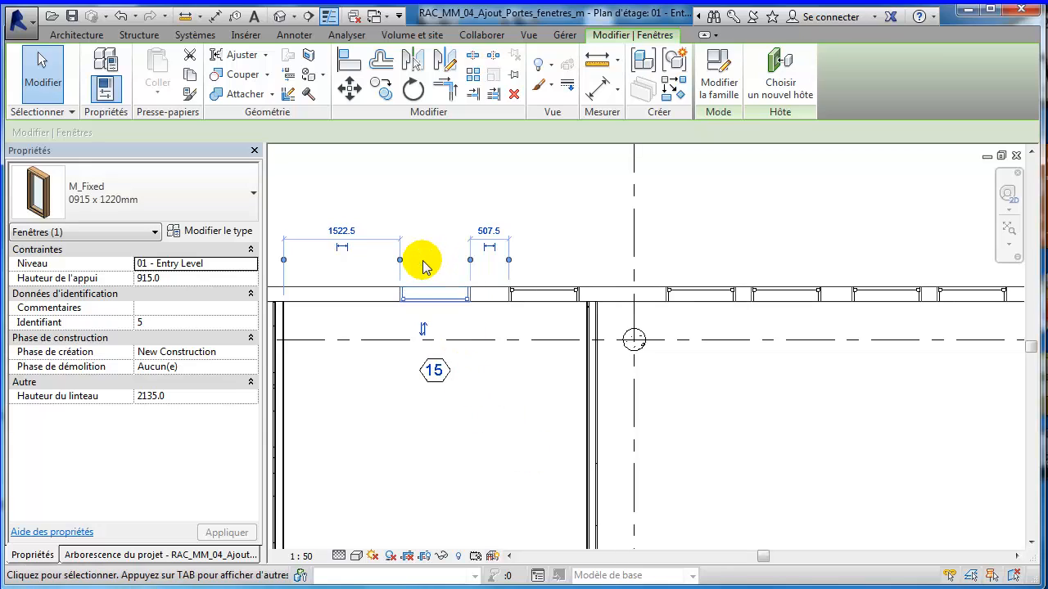
pyautogui.click(419, 330)
pyautogui.click(458, 427)
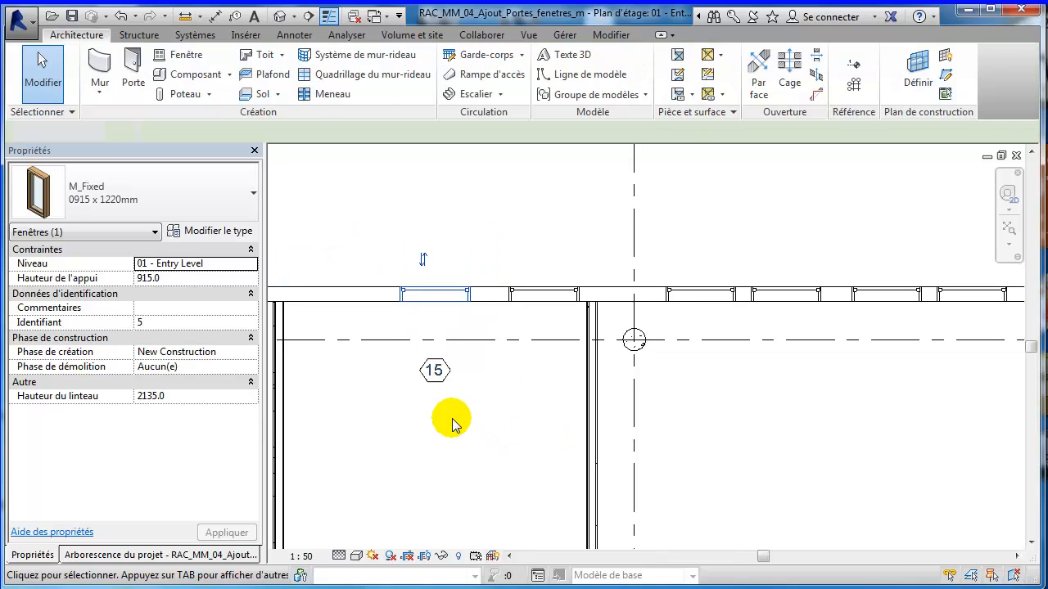
# Delete the window tag below the north wall between grids 3 and 4
pyautogui.click(434, 372)
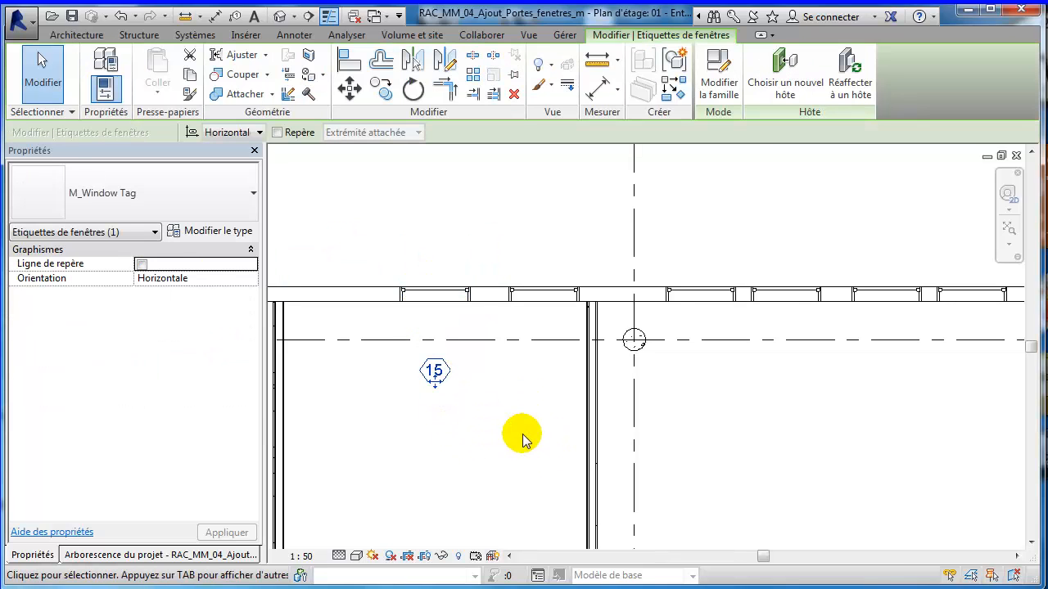
pyautogui.press('Delete')
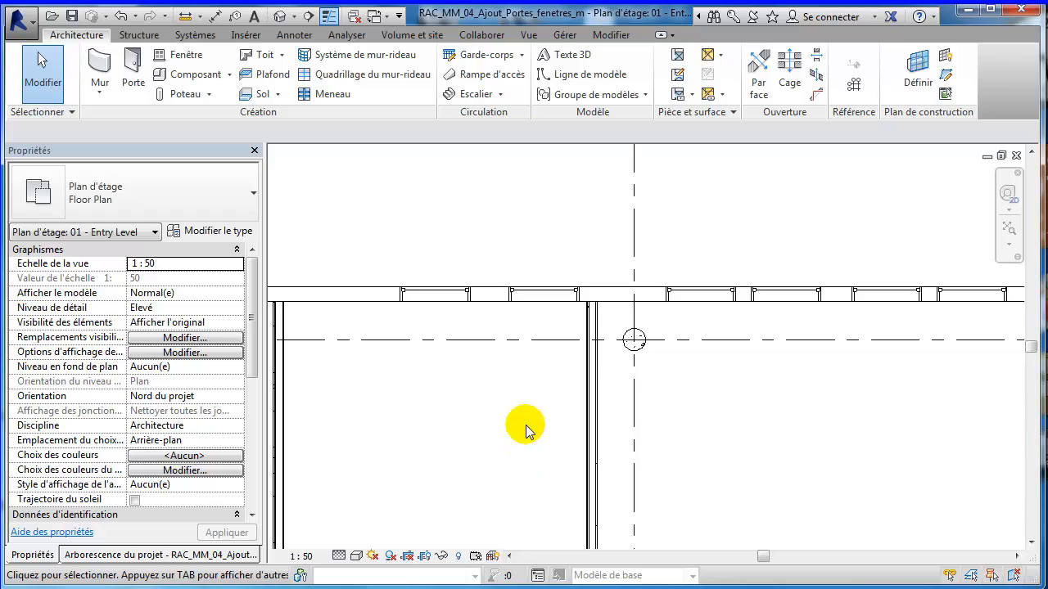
# Start an aligned dimension string at the centre of the partition east of grid 3, through the centres of the two windows before grid 4
pyautogui.scroll(-3, 507, 411)
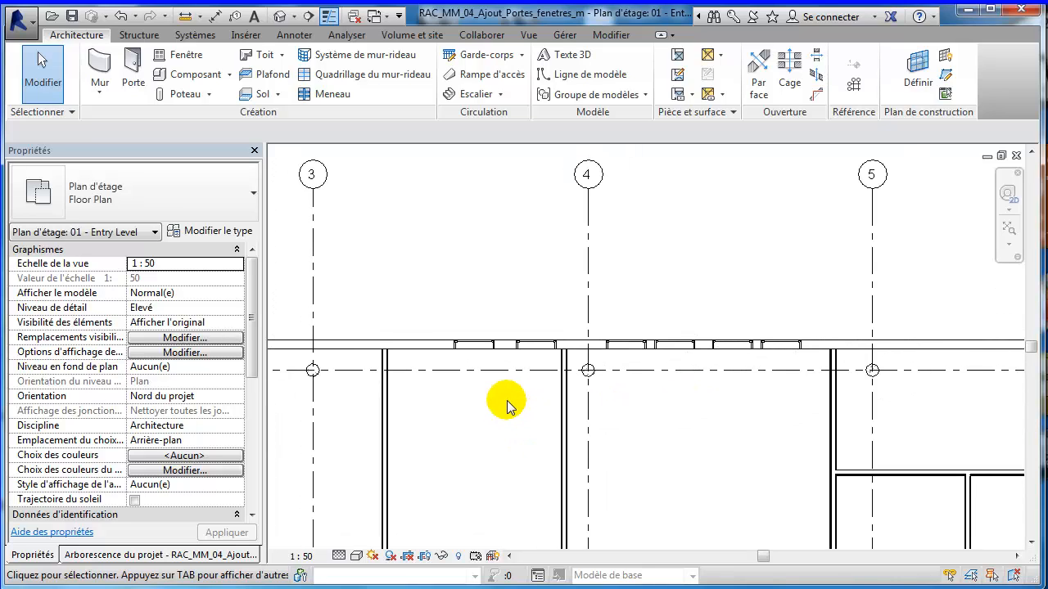
pyautogui.scroll(1, 508, 407)
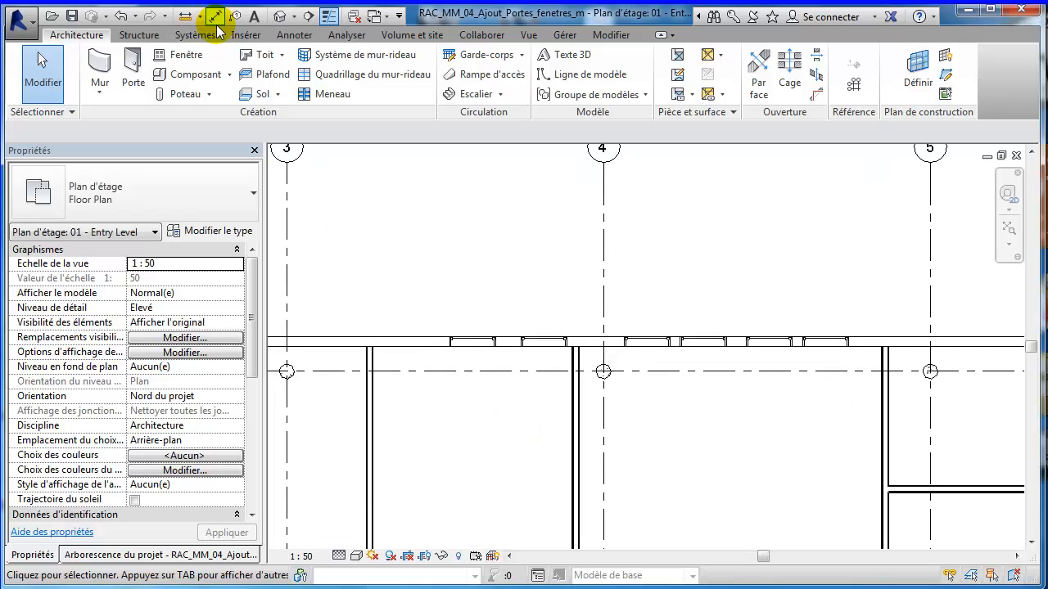
pyautogui.click(214, 17)
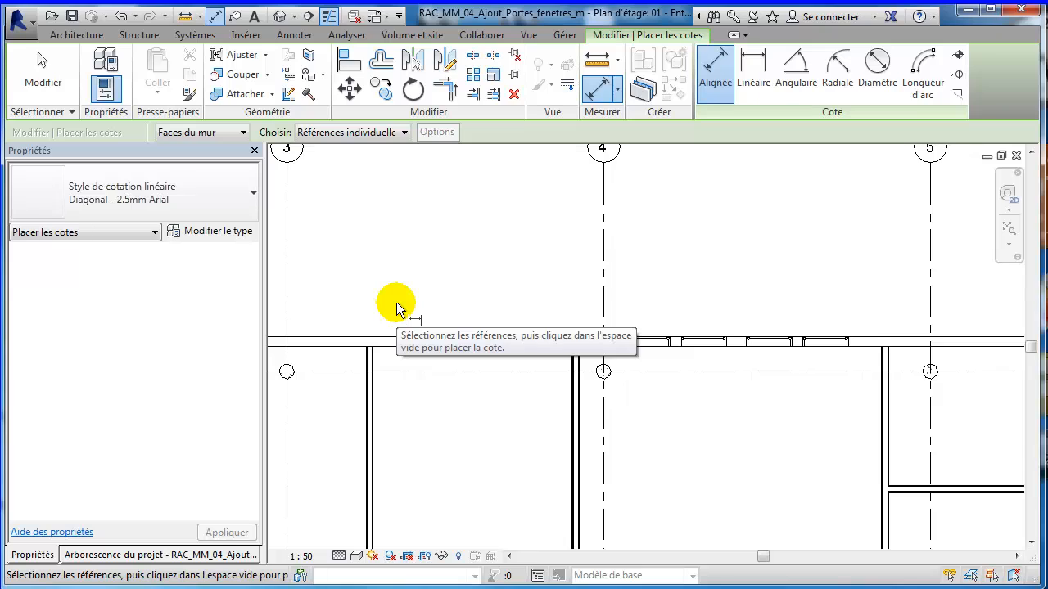
pyautogui.click(369, 370)
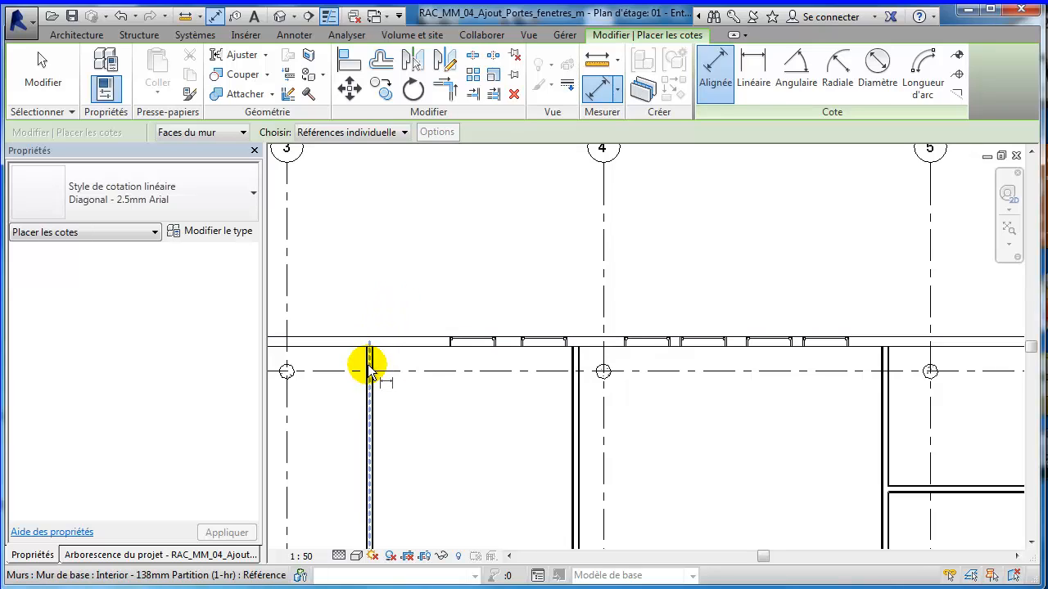
pyautogui.click(473, 344)
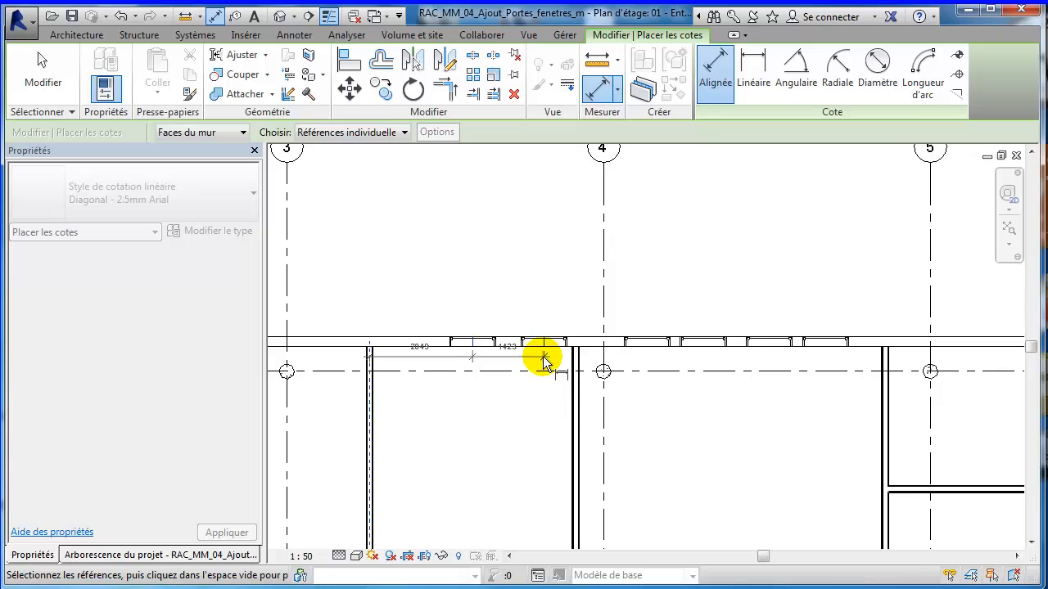
pyautogui.click(272, 218)
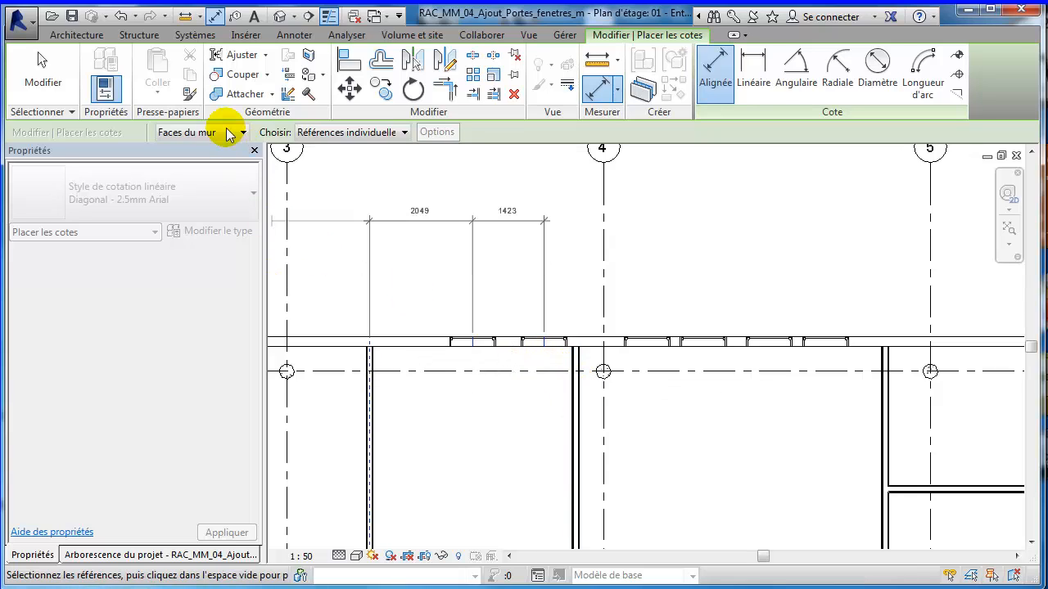
# Set the wall reference preference to Axes du mur and continue the string through the partition near grid 4 and the next three window centres
pyautogui.click(219, 135)
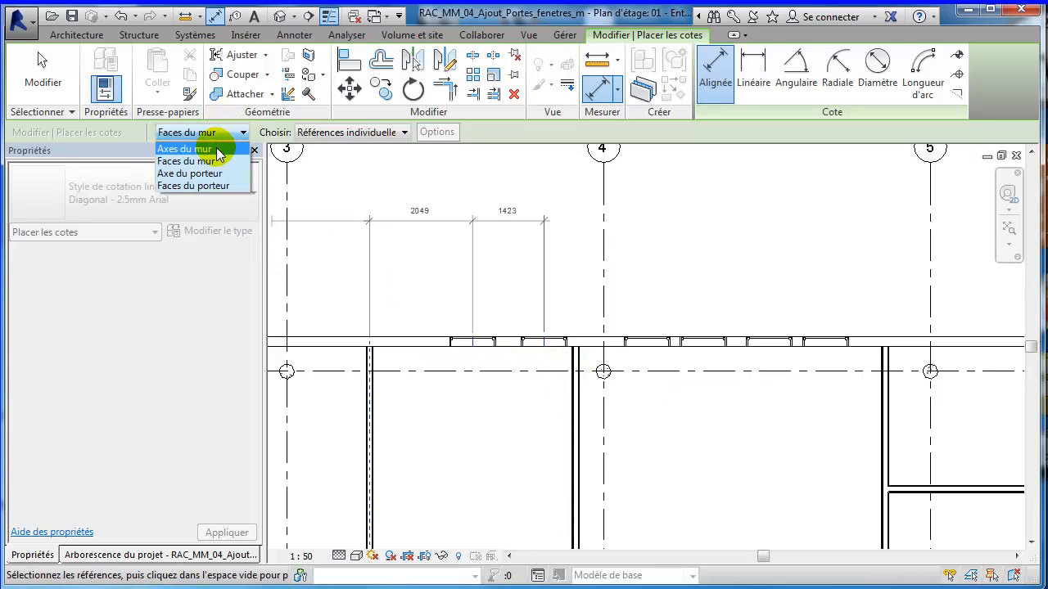
pyautogui.click(209, 149)
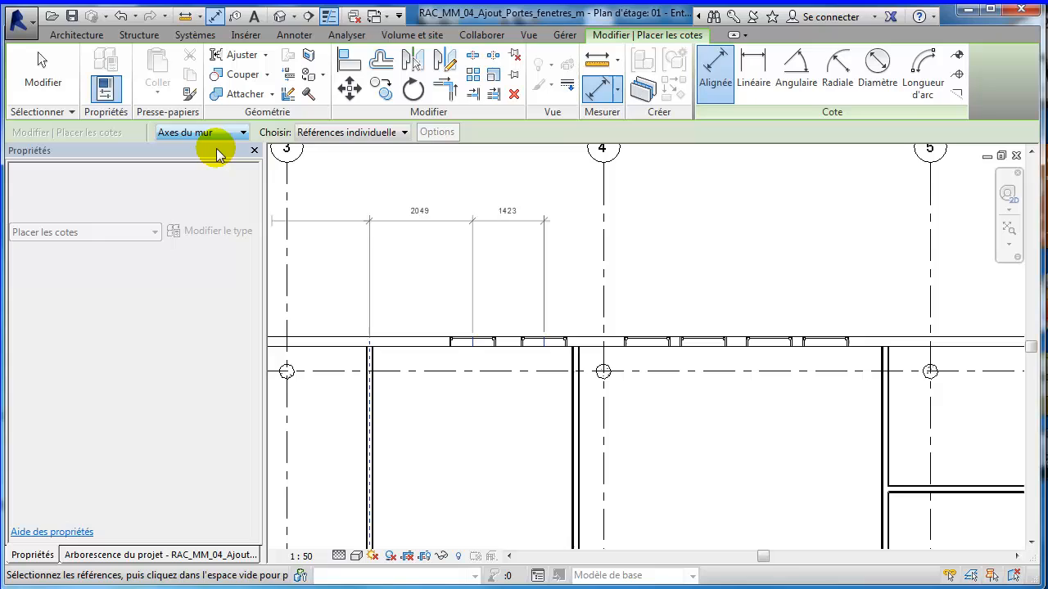
pyautogui.click(576, 413)
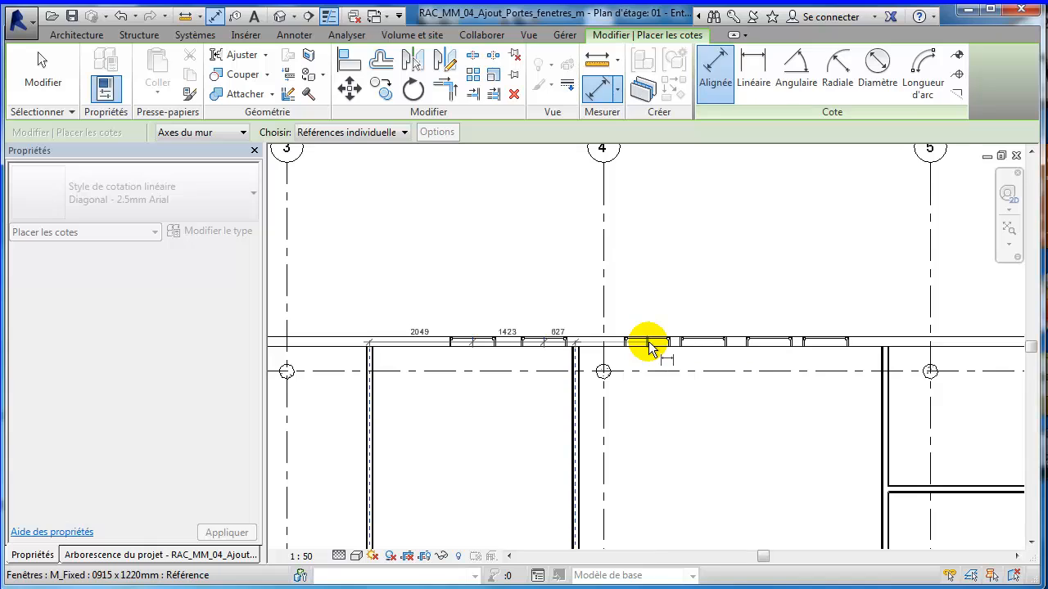
pyautogui.click(649, 346)
pyautogui.click(701, 349)
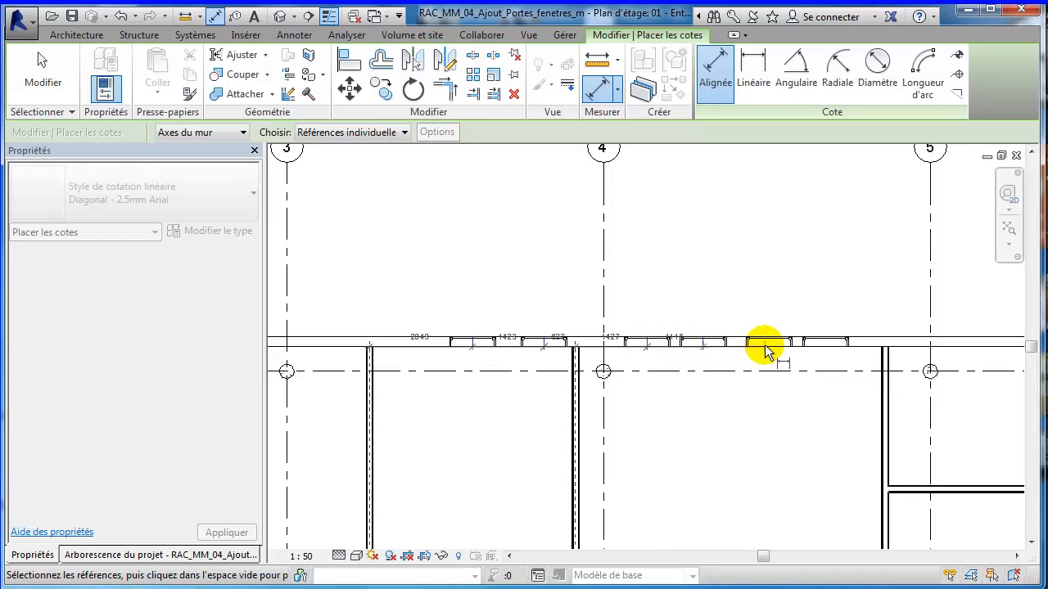
pyautogui.click(768, 349)
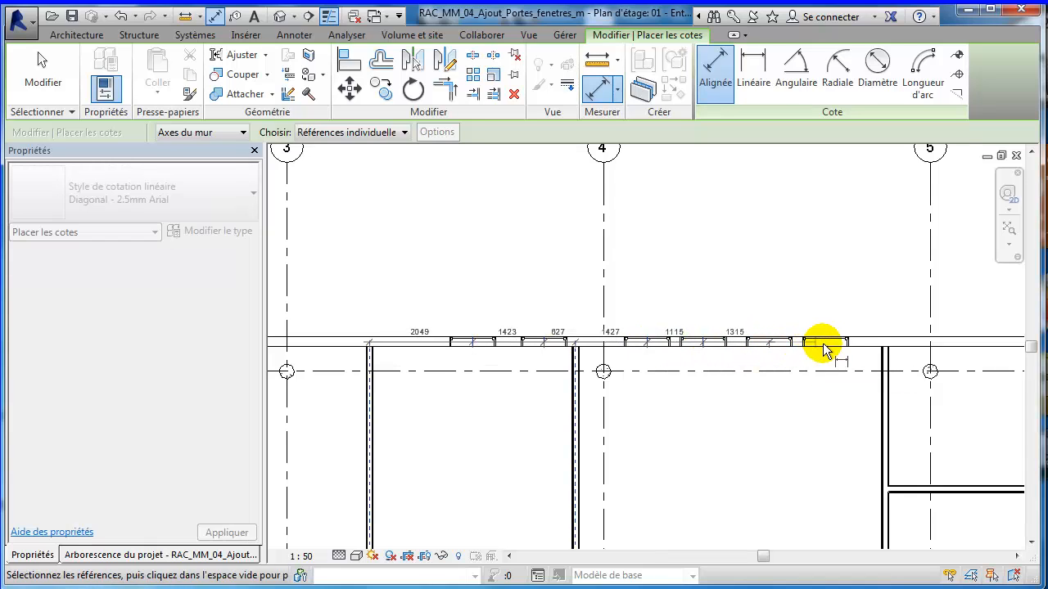
# Extend the string to the fourth window's centre and the partition before grid 5, place it below the north wall, and end dimensioning
pyautogui.scroll(5, 802, 347)
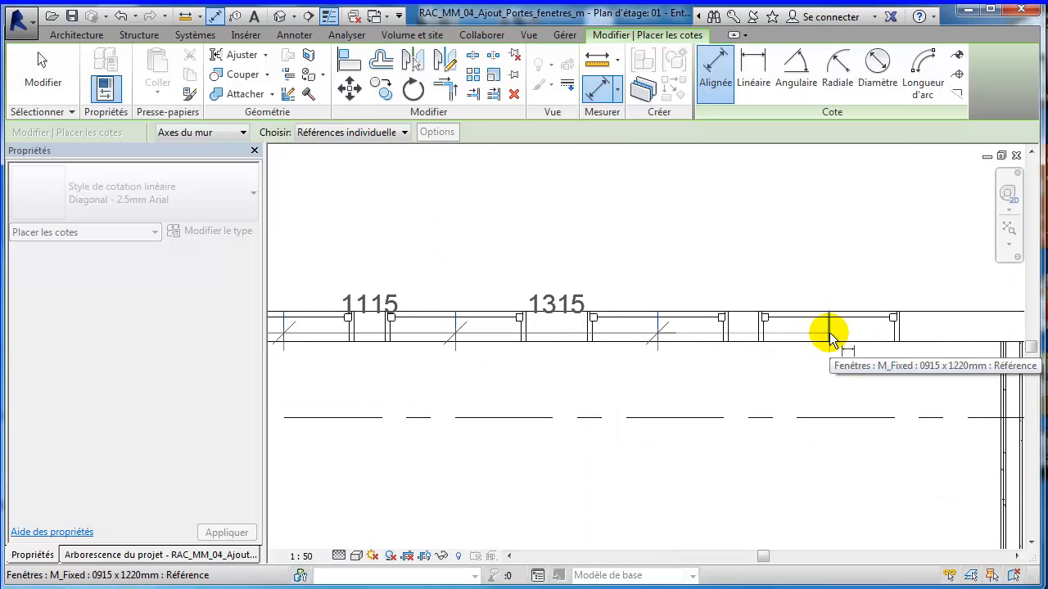
pyautogui.click(829, 338)
pyautogui.scroll(-2, 829, 385)
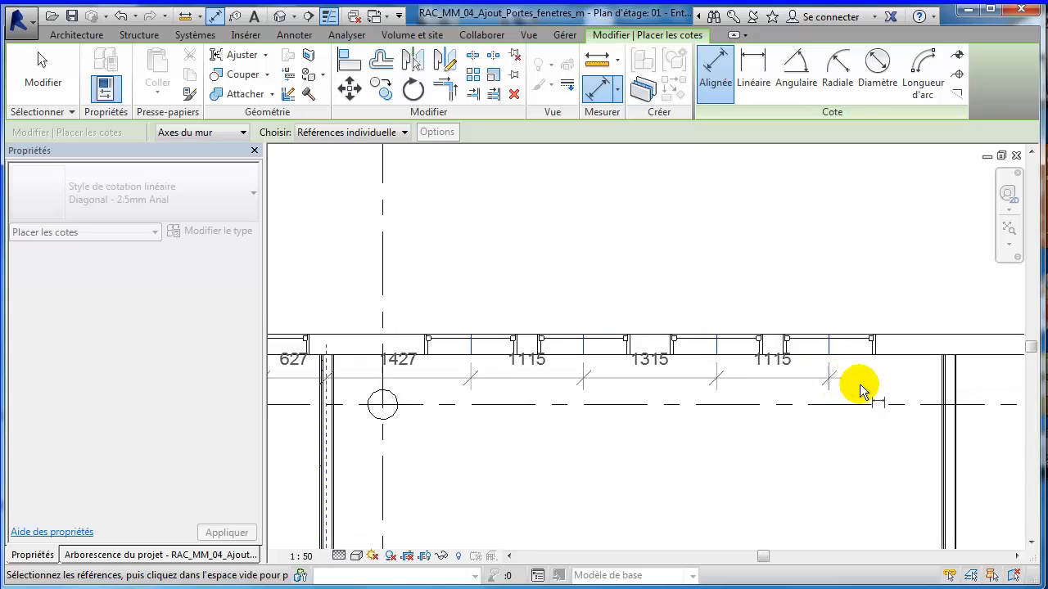
pyautogui.moveTo(865, 390); pyautogui.dragTo(778, 365, button='middle')
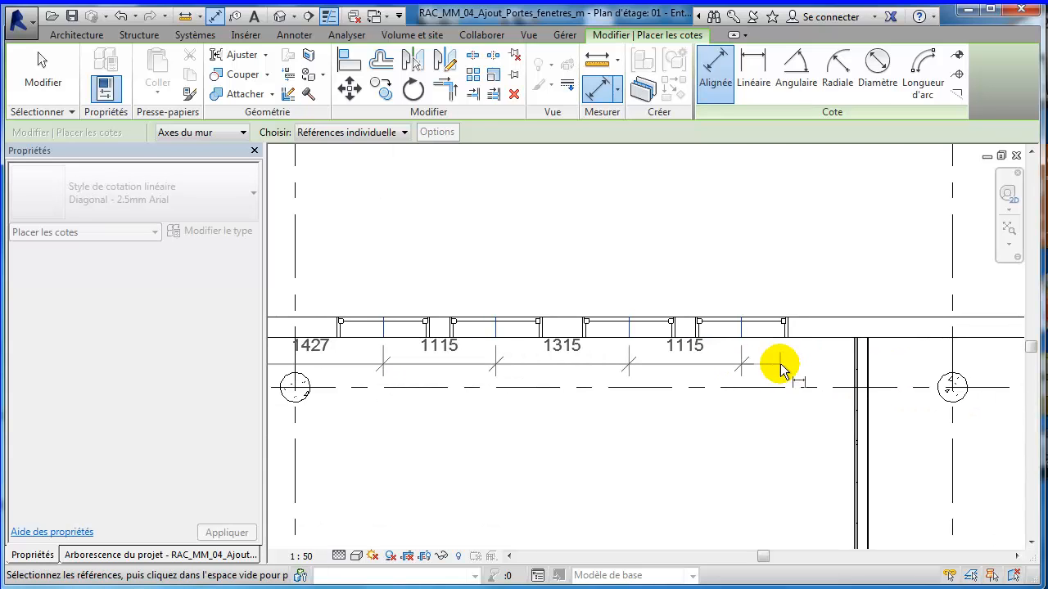
pyautogui.click(861, 368)
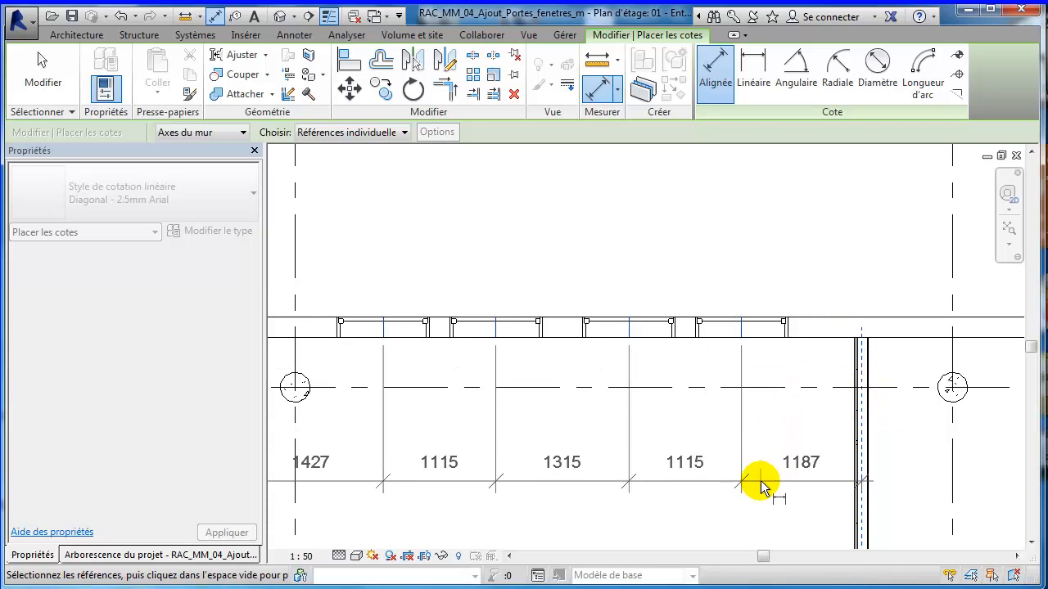
pyautogui.click(675, 424)
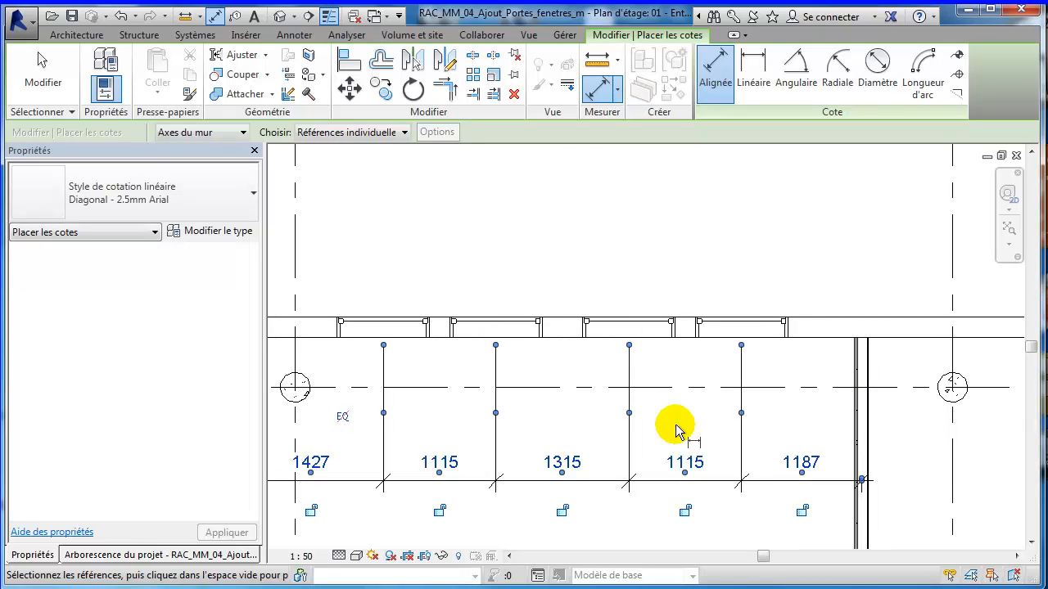
pyautogui.moveTo(658, 414); pyautogui.dragTo(745, 332, button='middle')
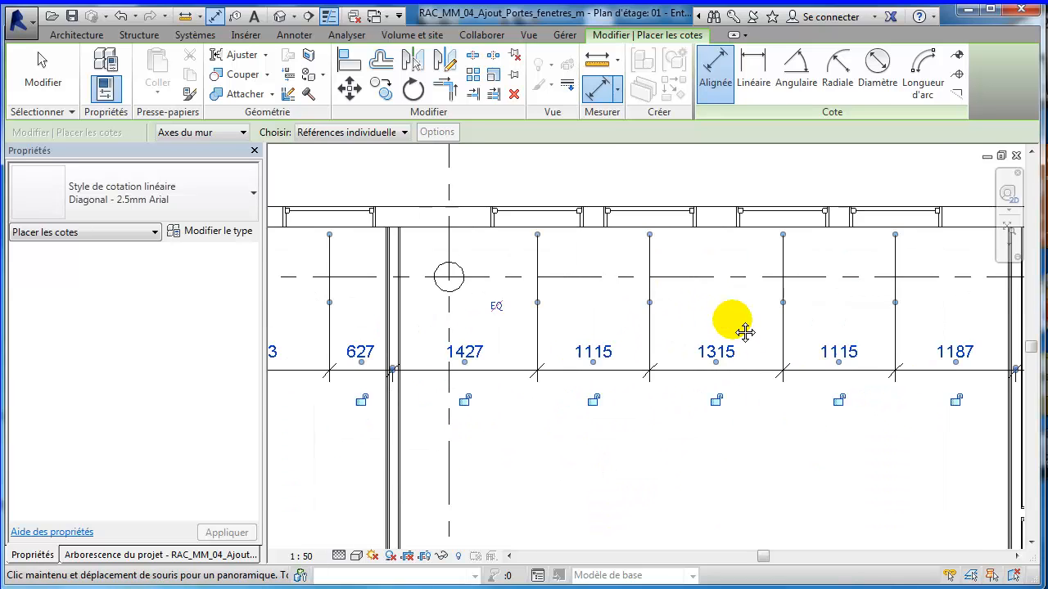
pyautogui.scroll(-4, 740, 327)
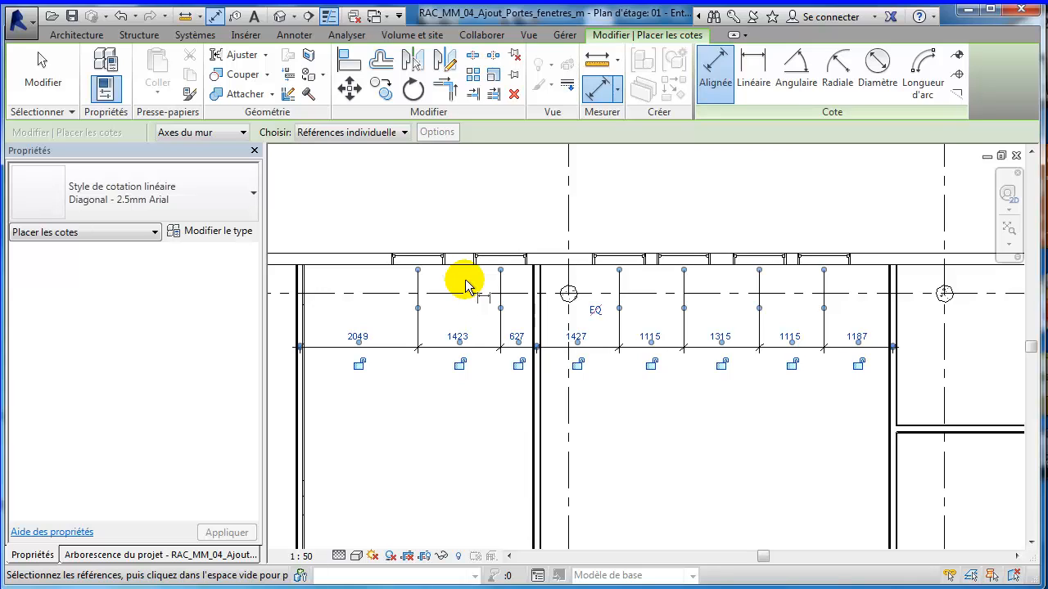
pyautogui.click(45, 67)
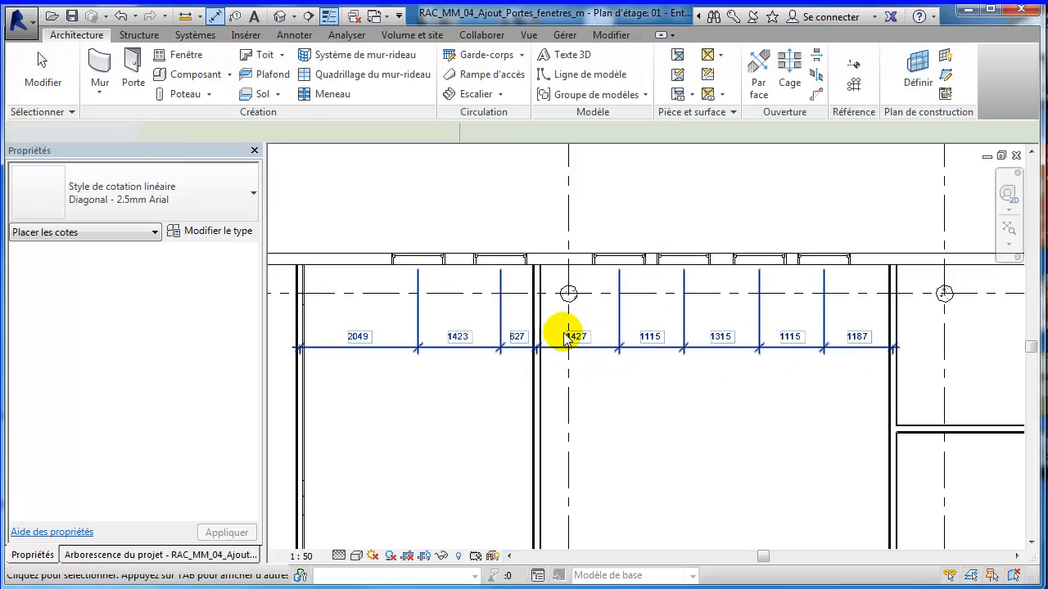
# Edit the dimension string's witness lines to remove the two windows and the partition between grids 3 and 4
pyautogui.click(664, 347)
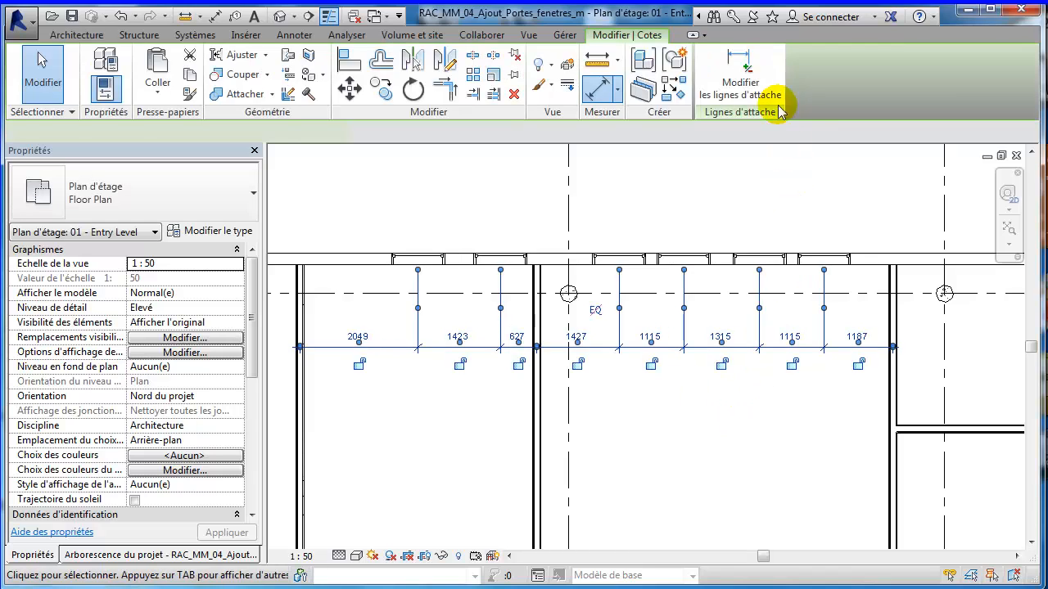
pyautogui.click(741, 88)
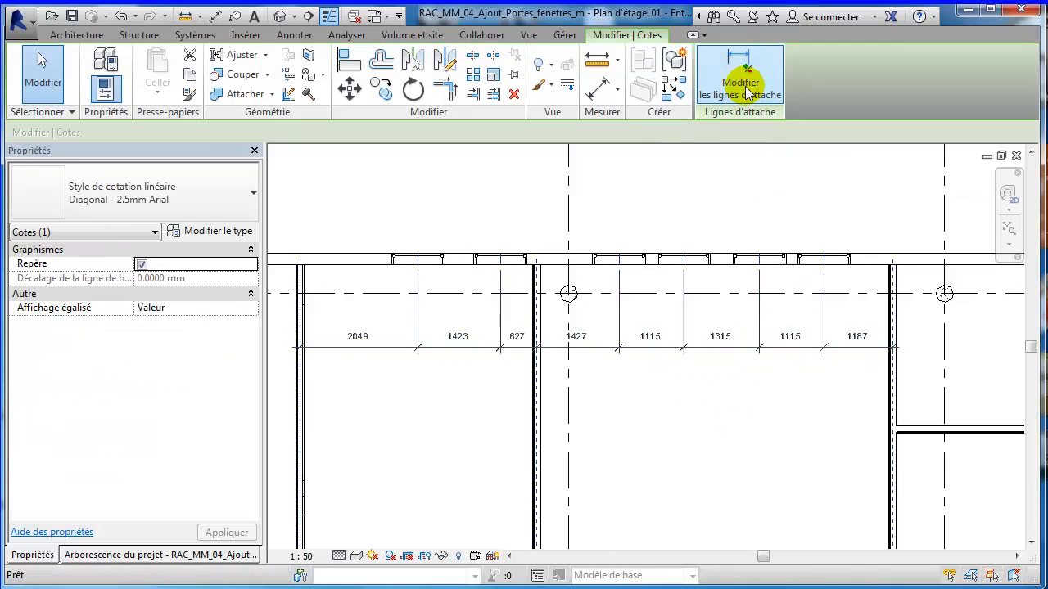
pyautogui.click(502, 259)
pyautogui.click(417, 260)
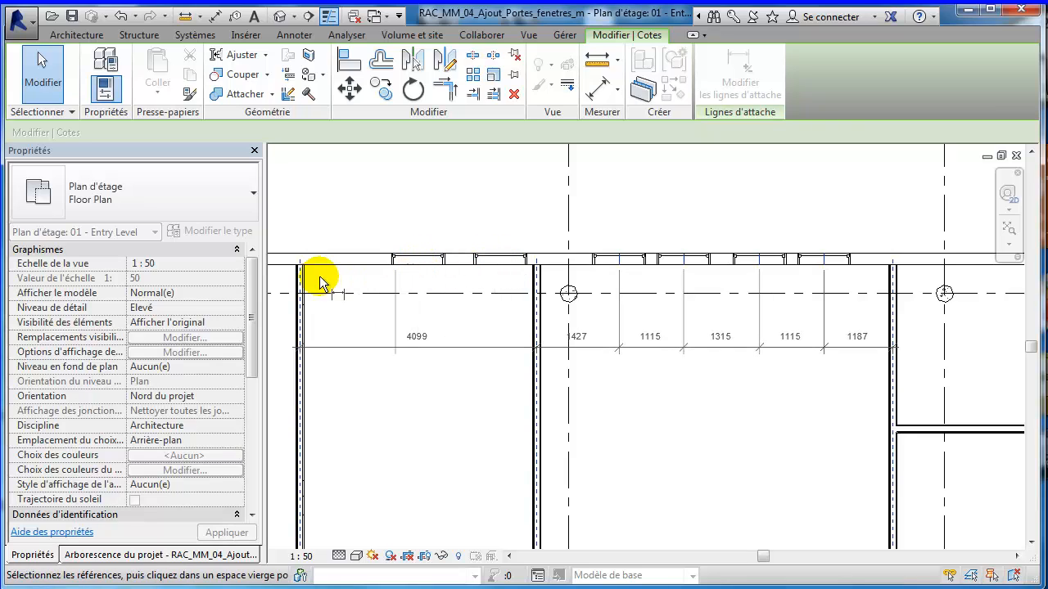
pyautogui.click(300, 262)
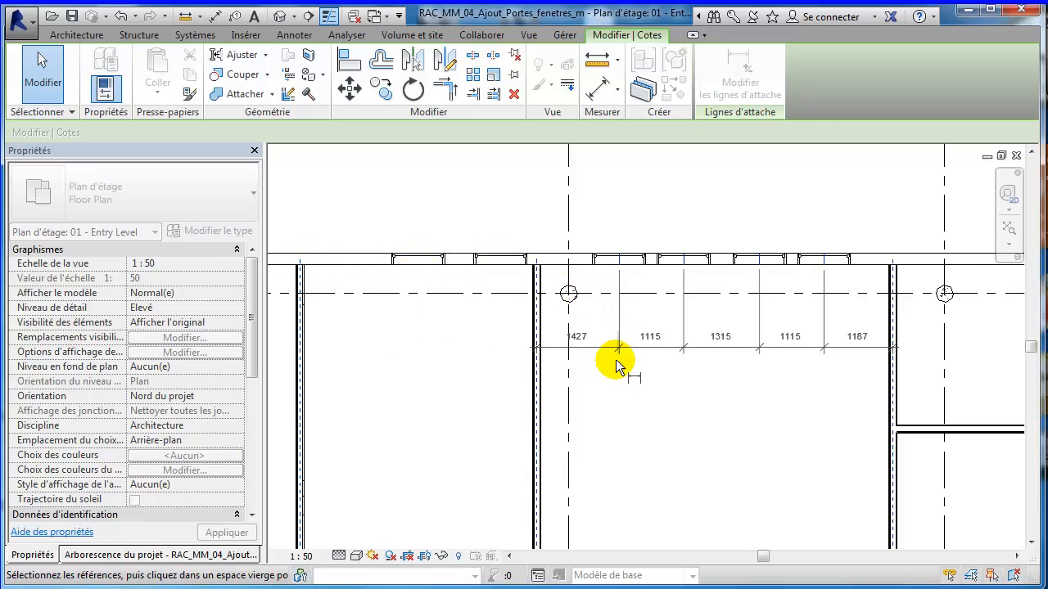
pyautogui.click(642, 401)
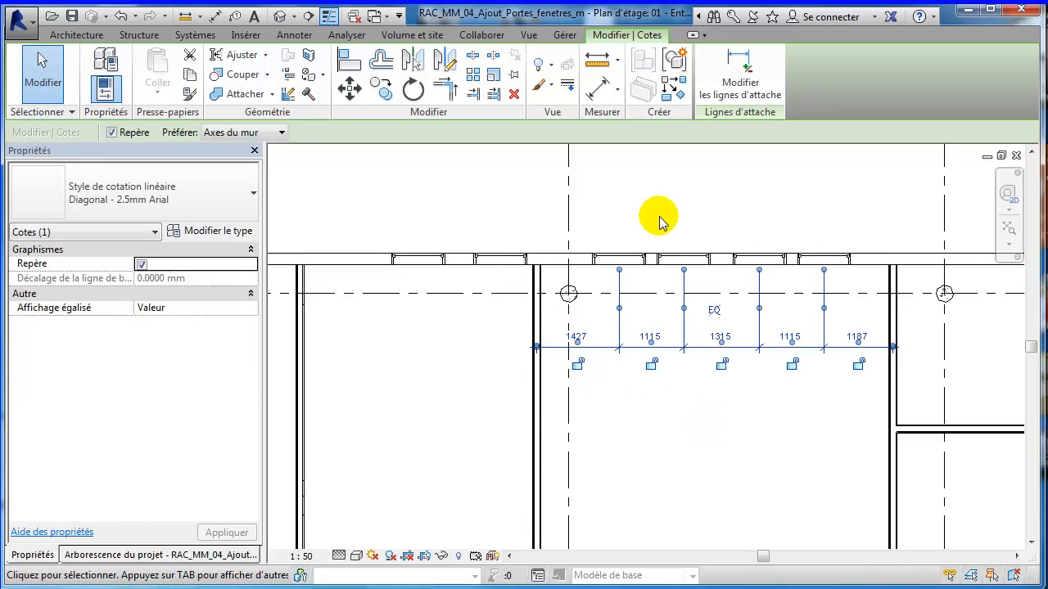
pyautogui.click(43, 81)
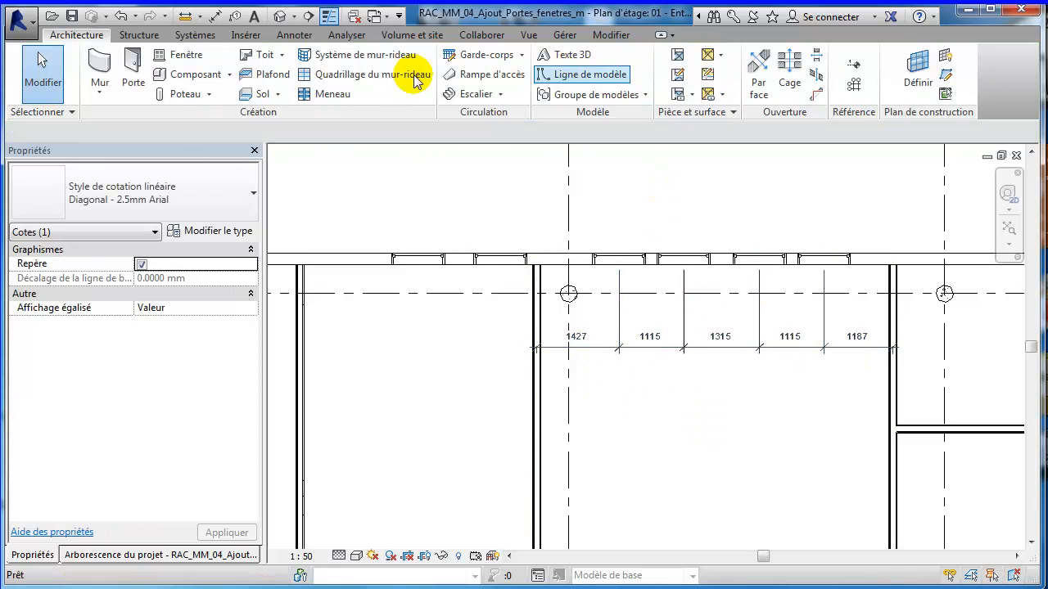
# Add an aligned dimension string between the two-window room's partition centrelines through both window centres, in line with the existing string, and end dimensioning
pyautogui.click(215, 18)
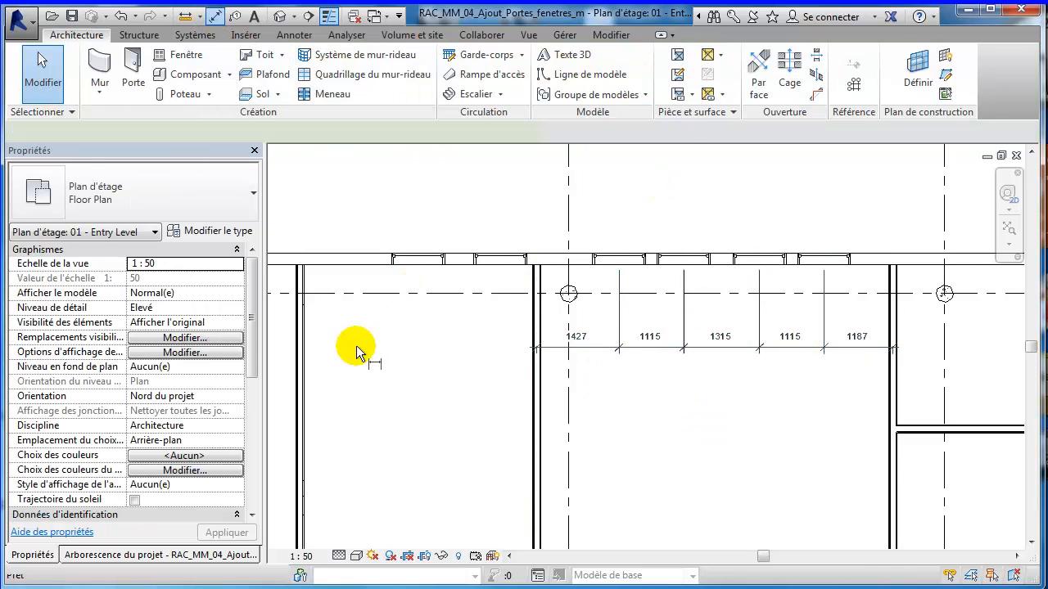
pyautogui.click(412, 265)
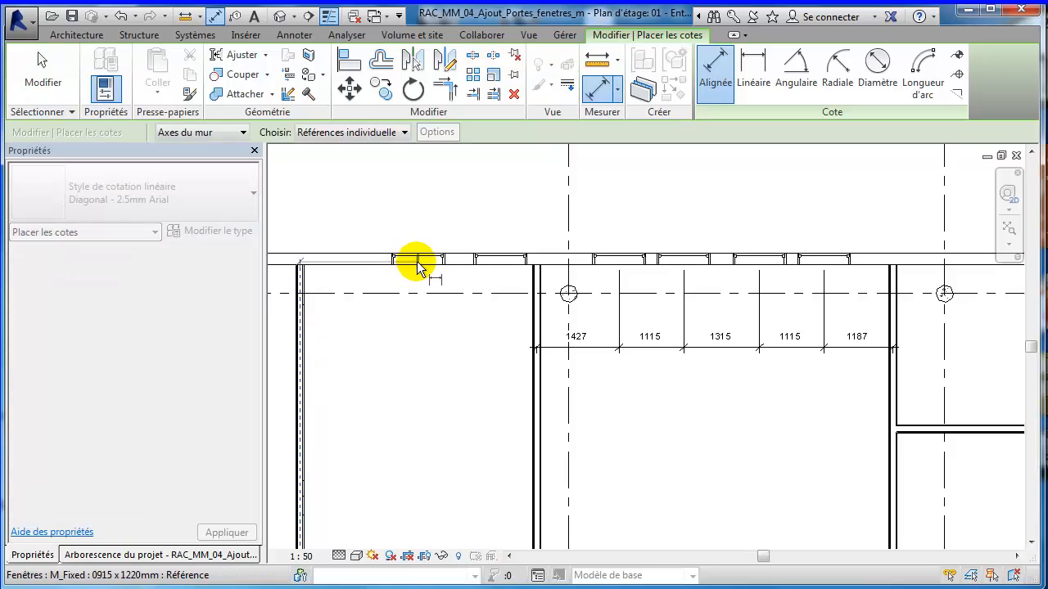
pyautogui.click(496, 266)
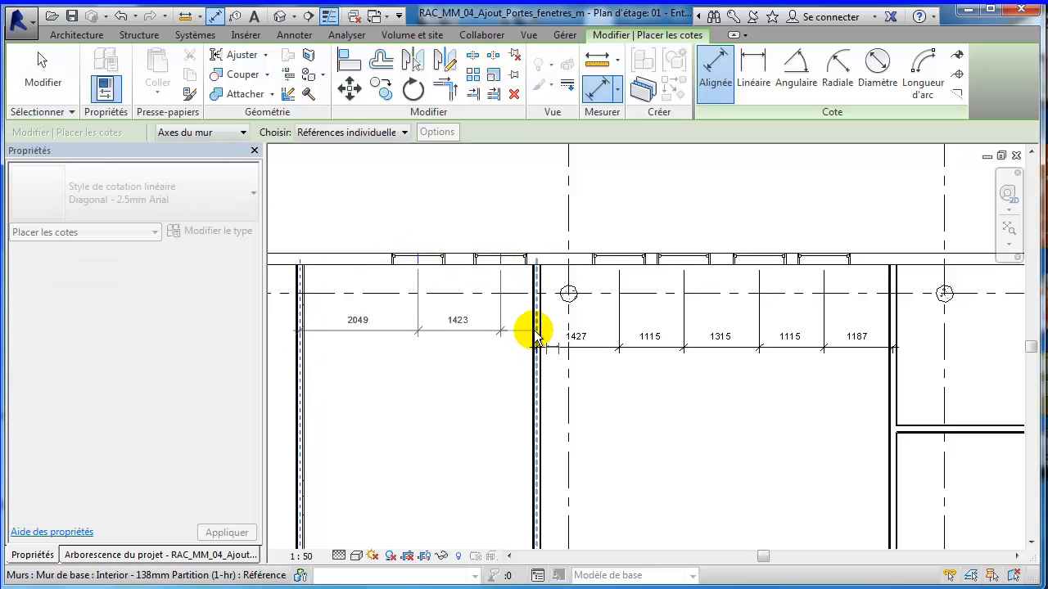
pyautogui.click(532, 336)
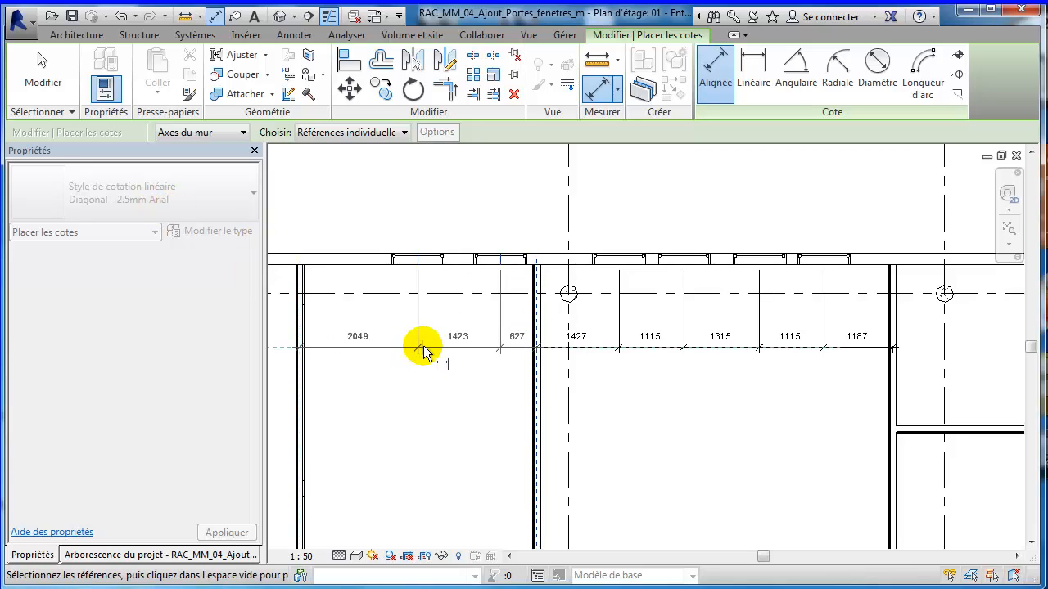
pyautogui.click(425, 352)
pyautogui.click(36, 53)
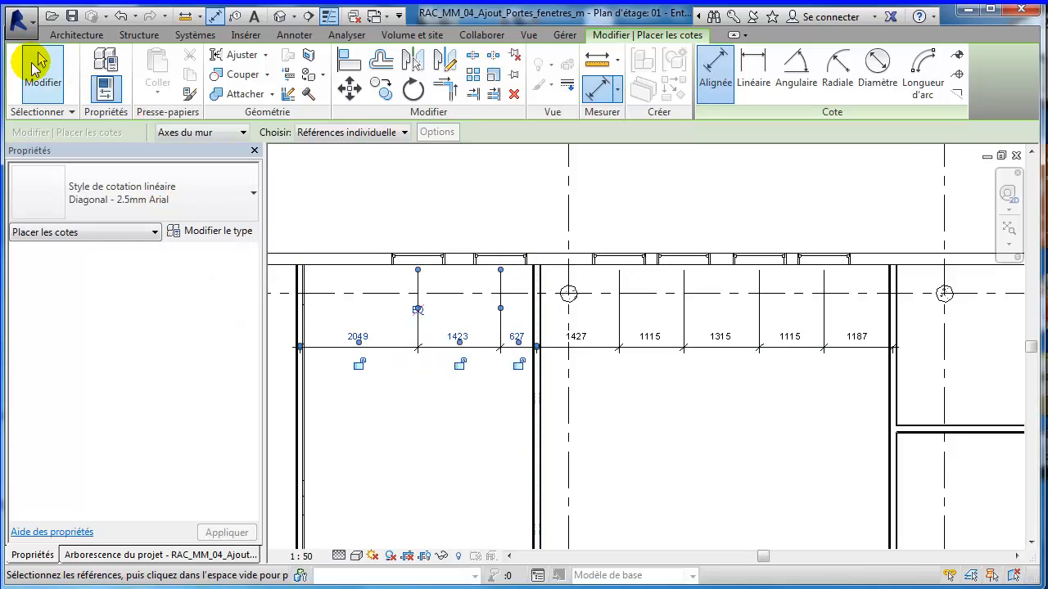
pyautogui.press('Escape')
pyautogui.press('Escape')
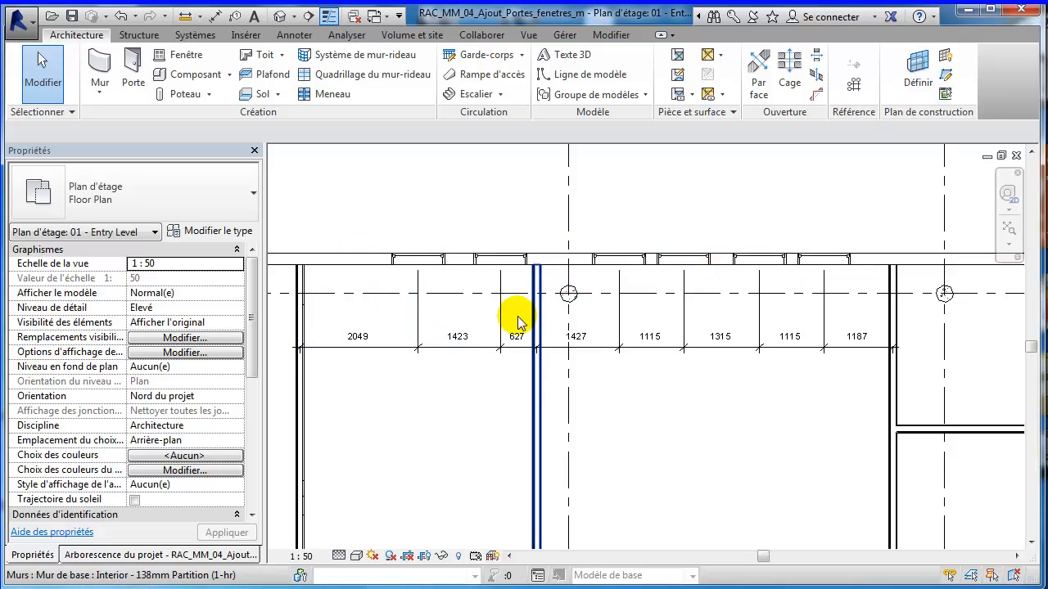
# Apply the equality constraint to the dimension string across the two-window room
pyautogui.click(459, 356)
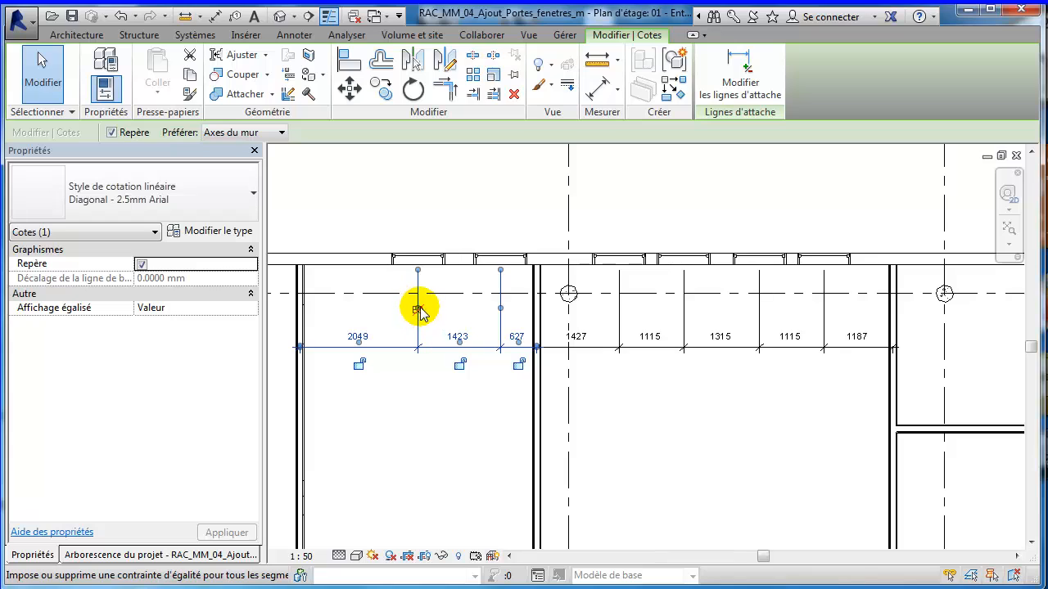
pyautogui.scroll(3, 418, 311)
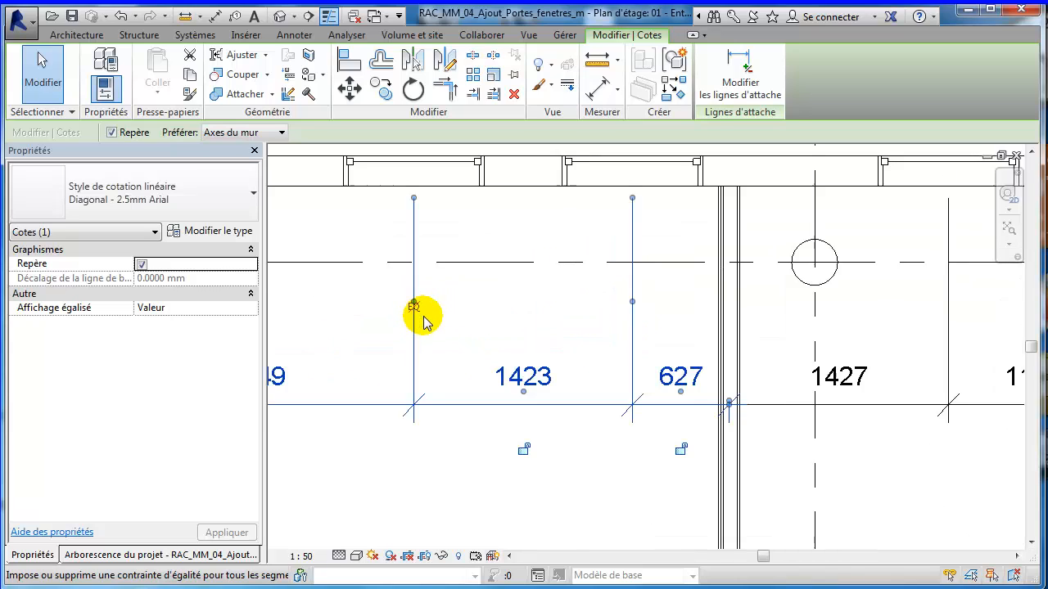
pyautogui.scroll(4, 423, 316)
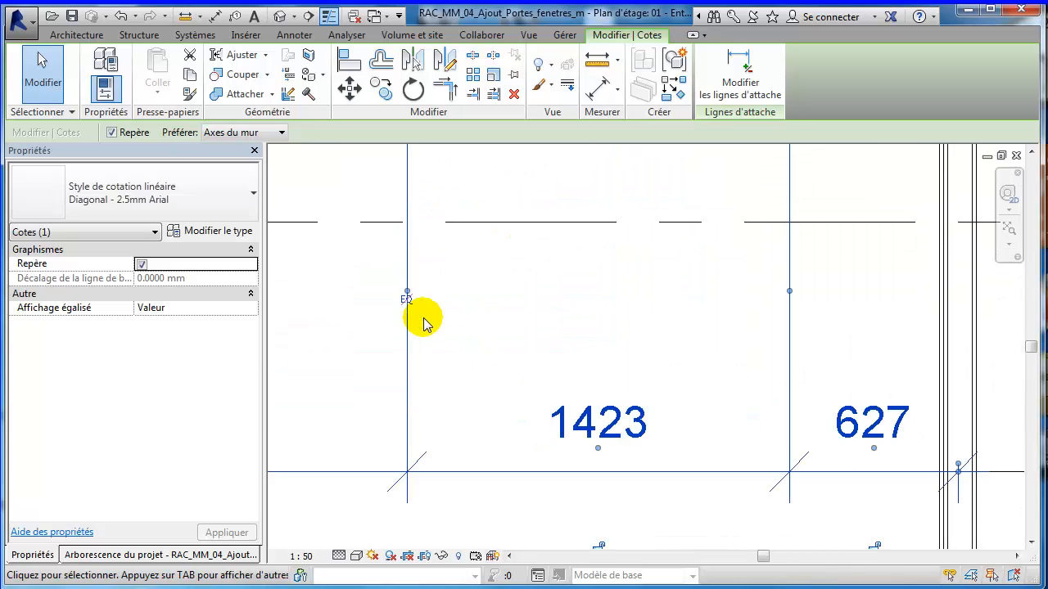
pyautogui.click(394, 288)
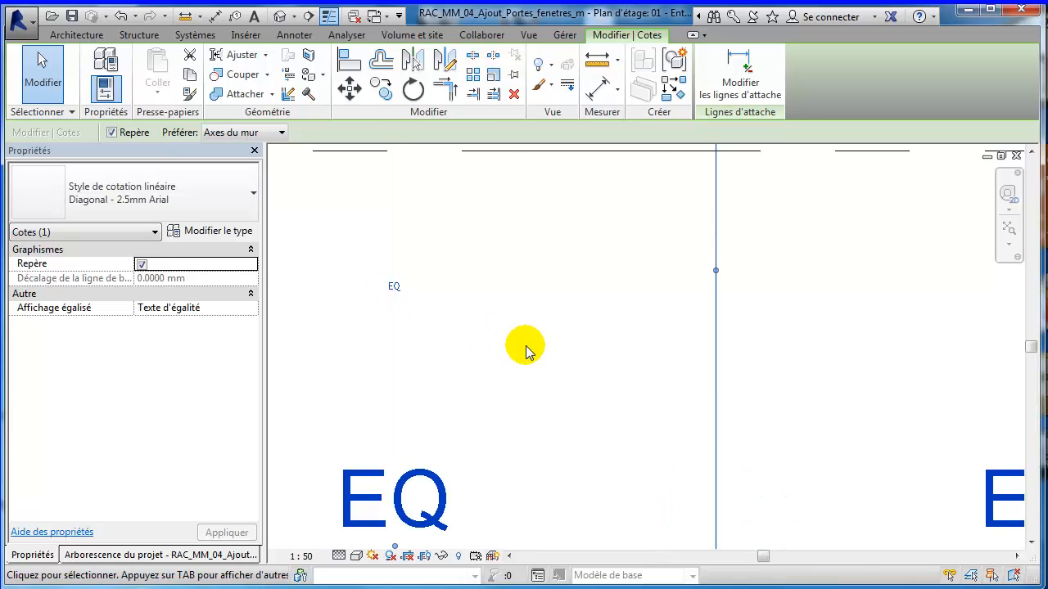
# Set Affichage égalisé to Valeur for the two-window room's dimension string and deselect it
pyautogui.scroll(-3, 523, 347)
pyautogui.scroll(-2, 526, 347)
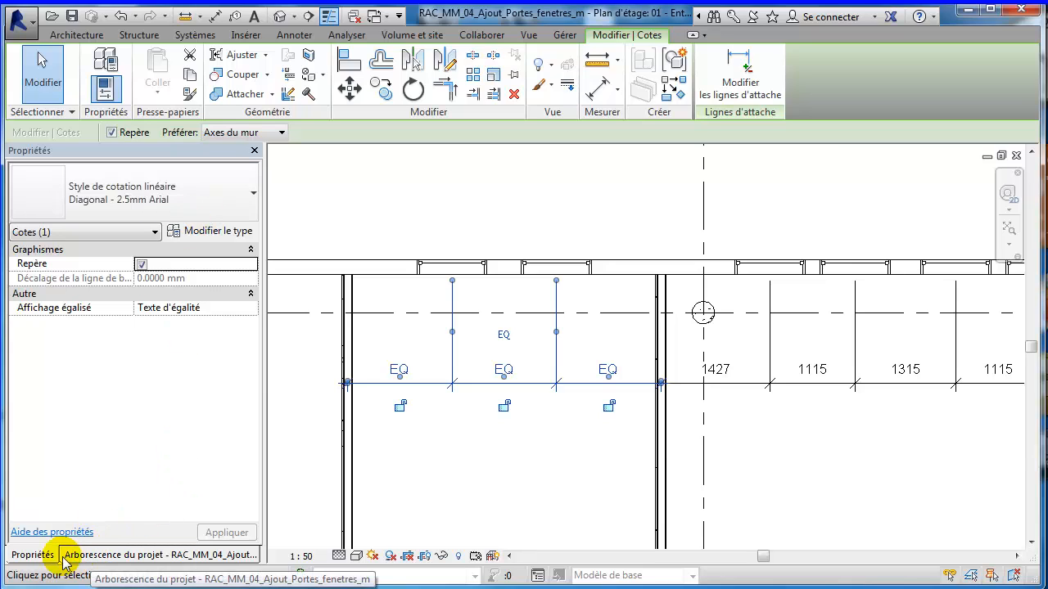
pyautogui.click(252, 312)
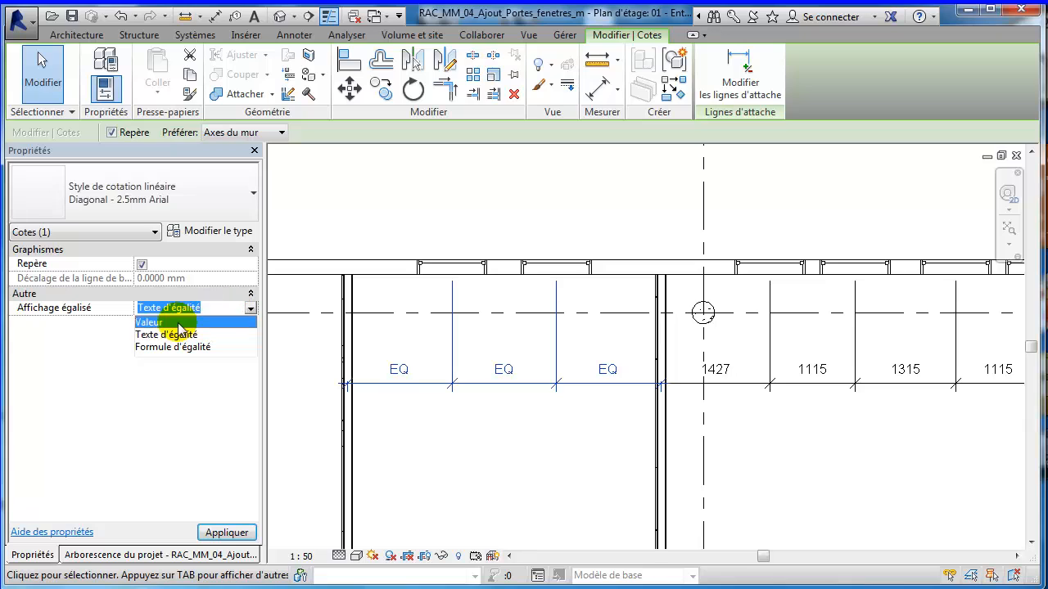
pyautogui.click(233, 321)
pyautogui.click(506, 456)
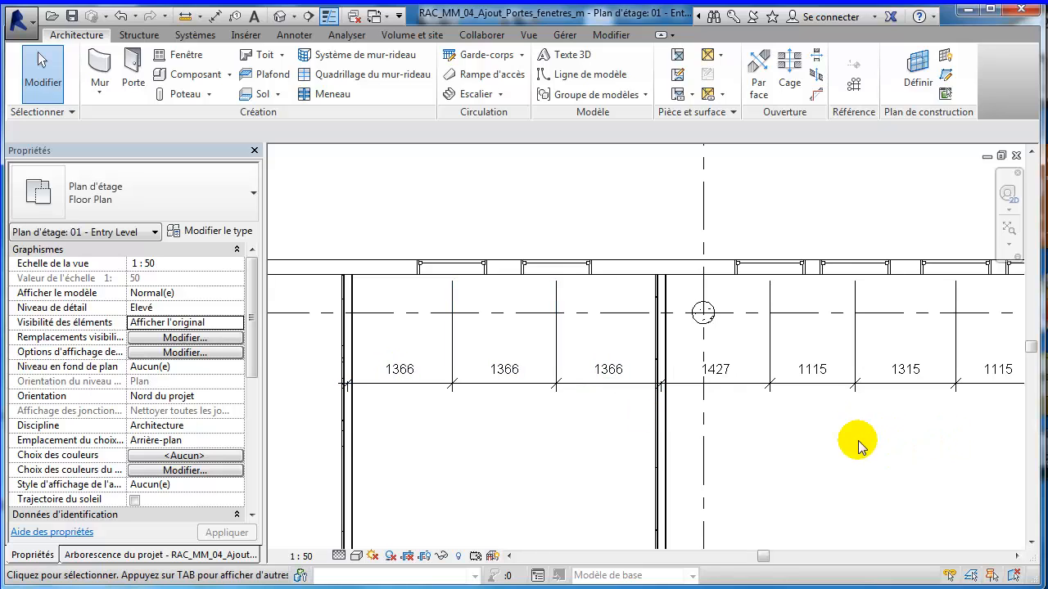
# Equalise the four-window room's dimension string and set its Affichage égalisé to Valeur
pyautogui.scroll(-1, 921, 446)
pyautogui.moveTo(921, 446); pyautogui.dragTo(688, 424, button='middle')
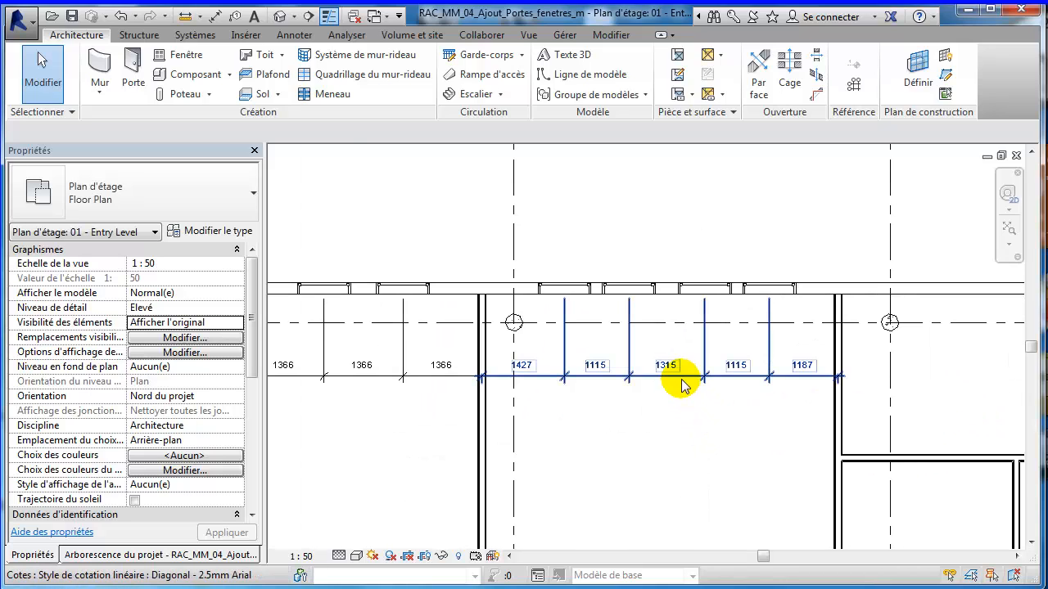
pyautogui.click(685, 386)
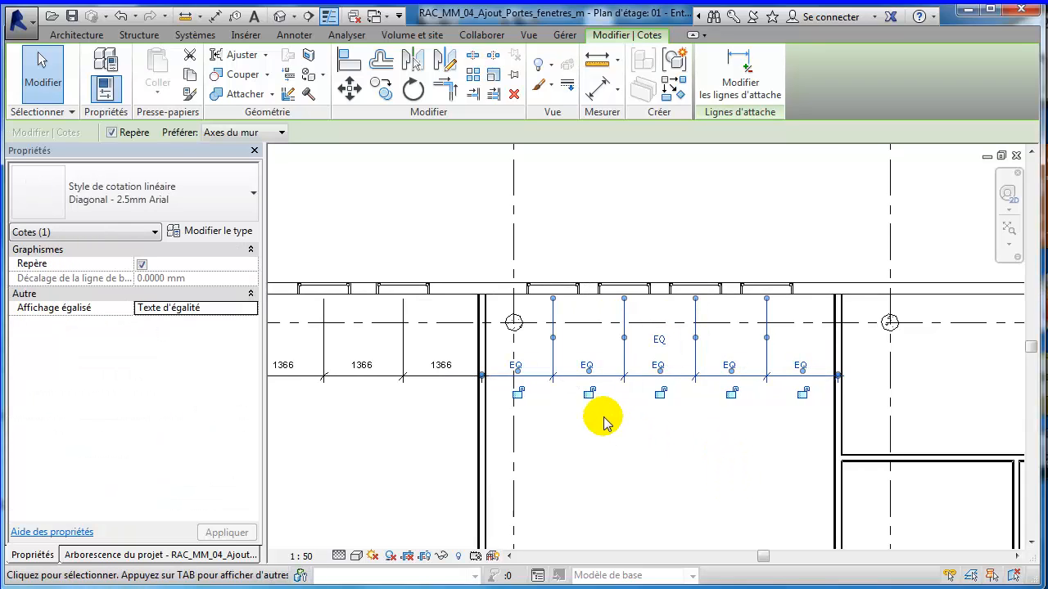
pyautogui.click(252, 310)
pyautogui.click(238, 321)
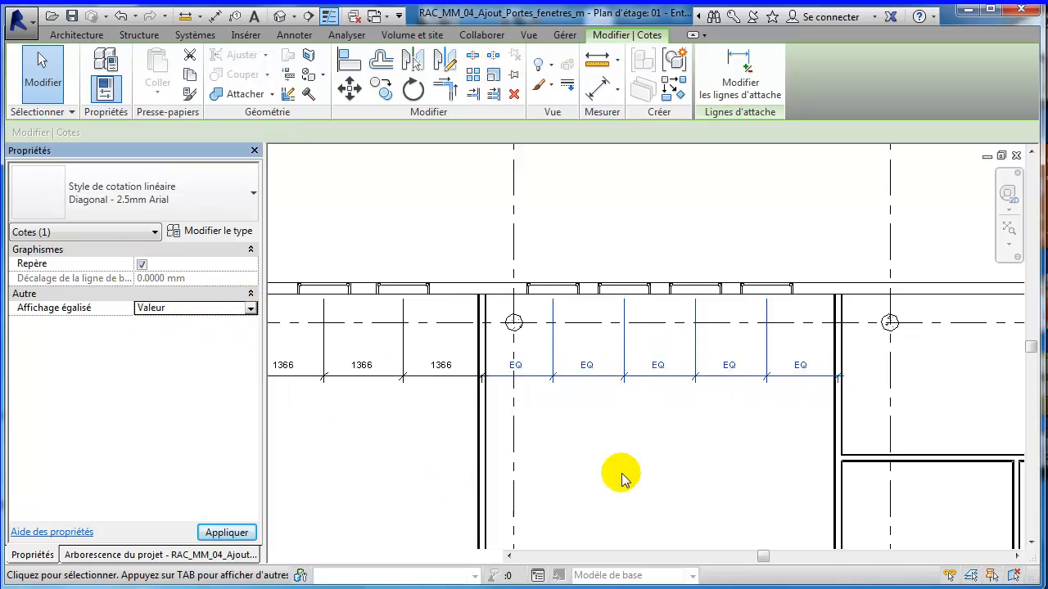
pyautogui.click(662, 468)
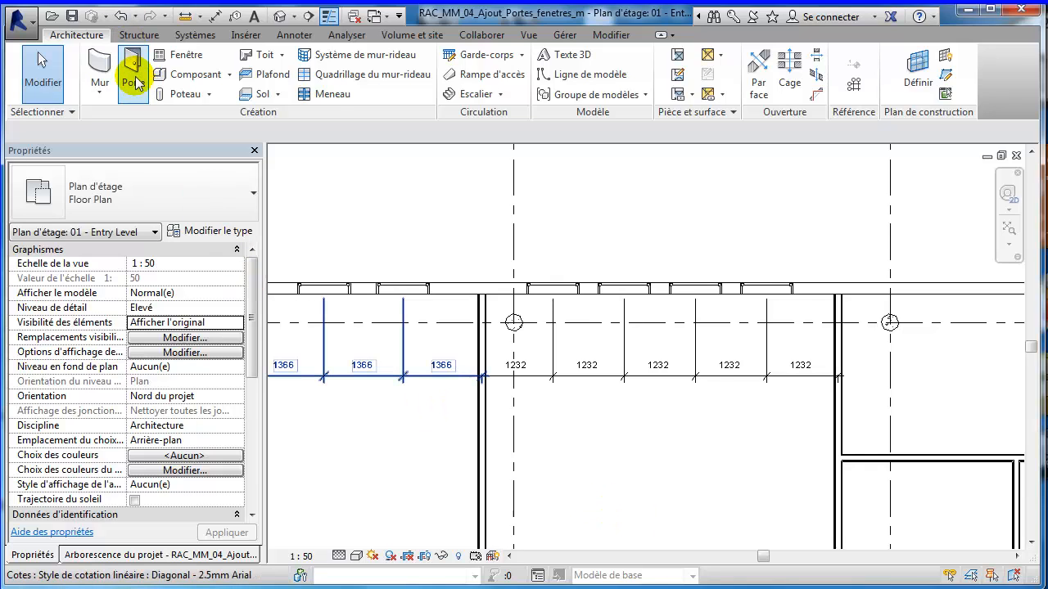
# Start placing M_Single-Flush 0915 x 2134mm doors and set the view's detail level to Faible
pyautogui.press('d')
pyautogui.press('r')
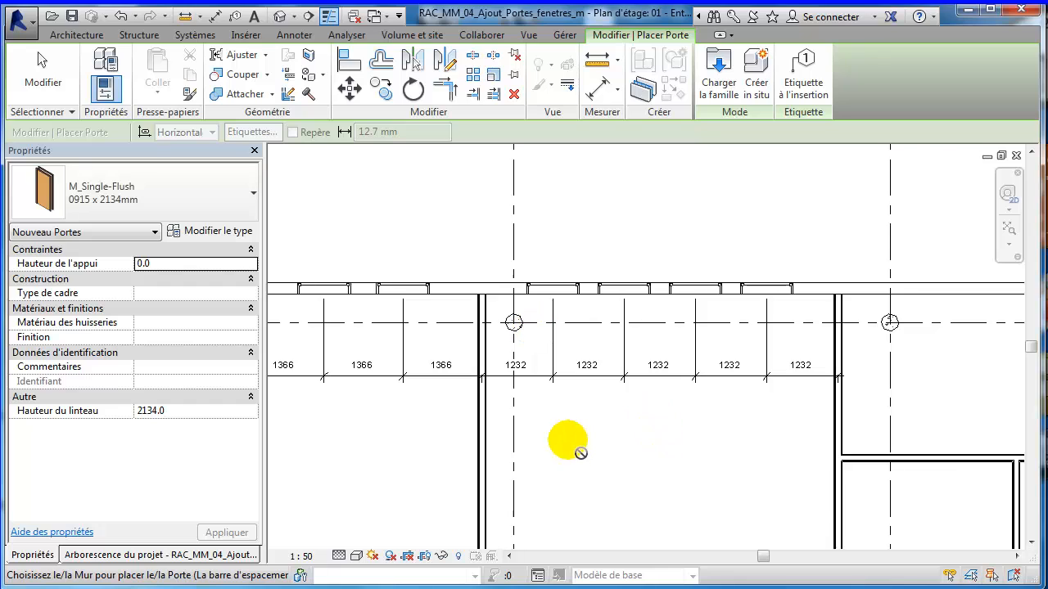
pyautogui.scroll(-3, 580, 452)
pyautogui.moveTo(563, 470); pyautogui.dragTo(573, 320, button='middle')
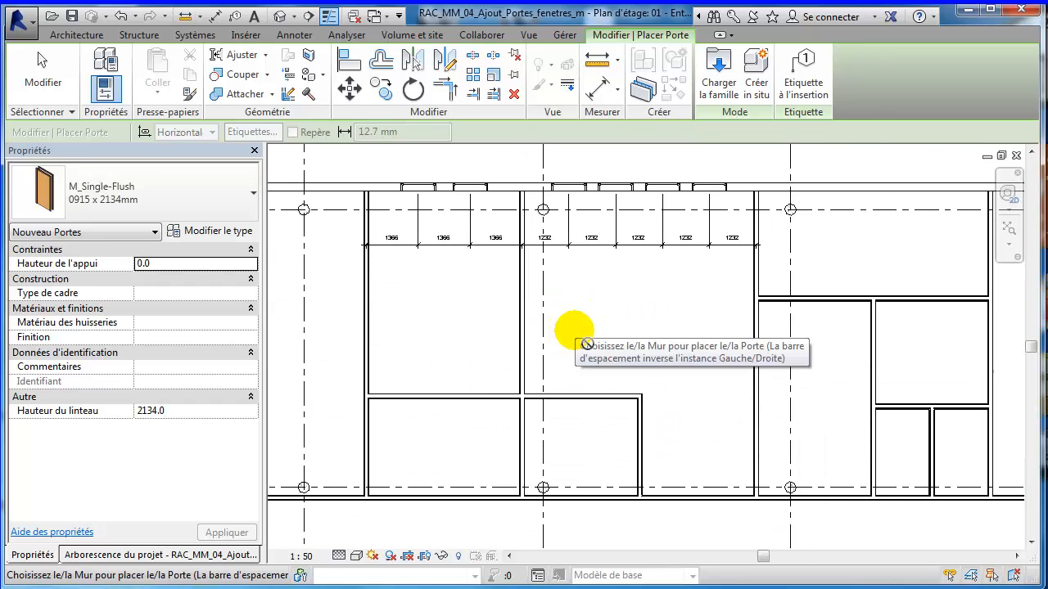
pyautogui.click(339, 557)
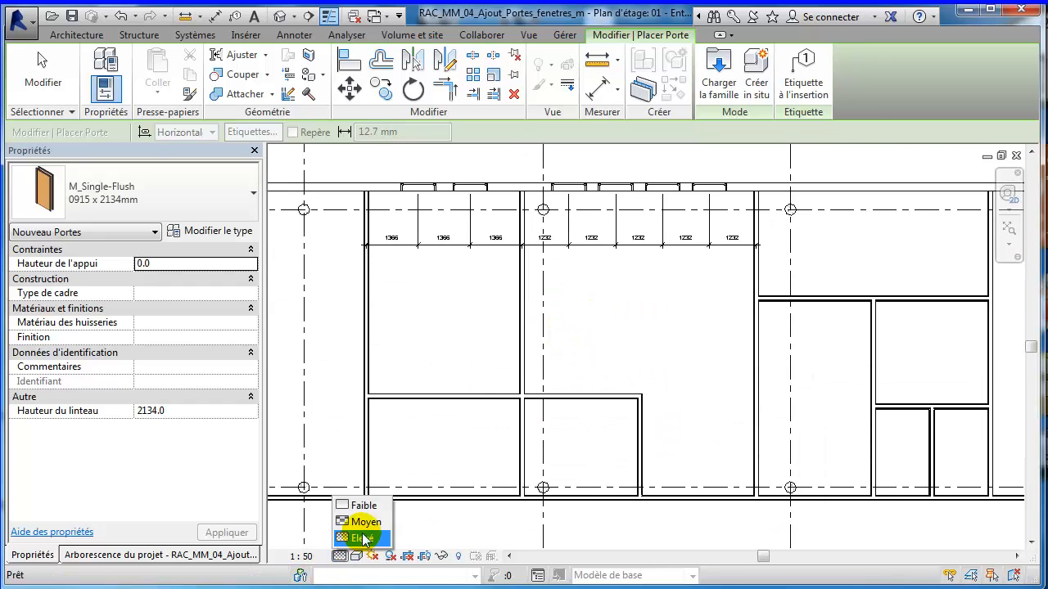
pyautogui.click(367, 500)
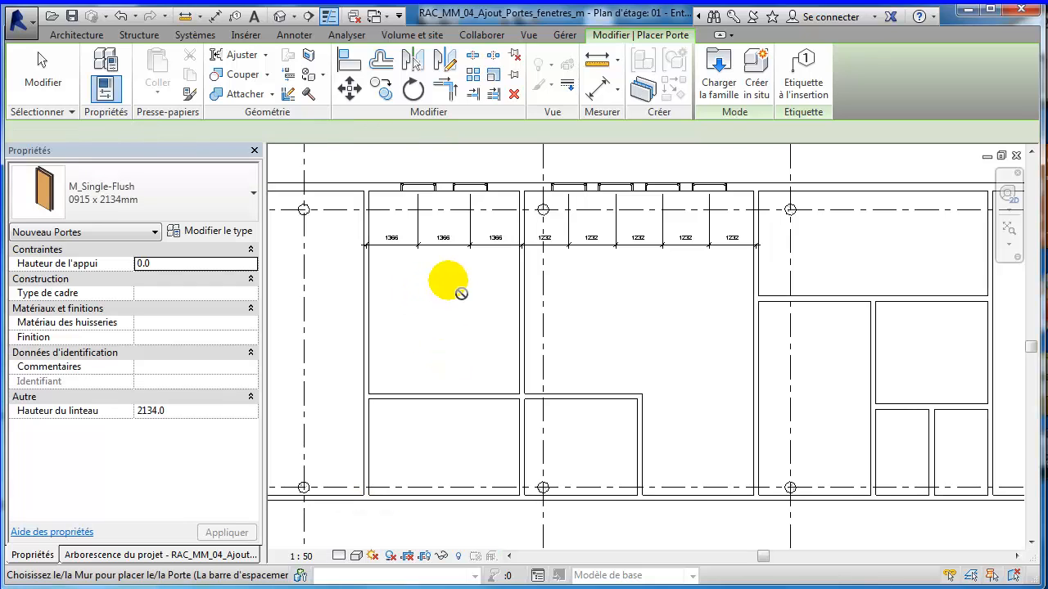
# Place a door in the two-window room's west partition, 300 mm from the north wall, hinged north and swinging west out of the room
pyautogui.scroll(2, 461, 294)
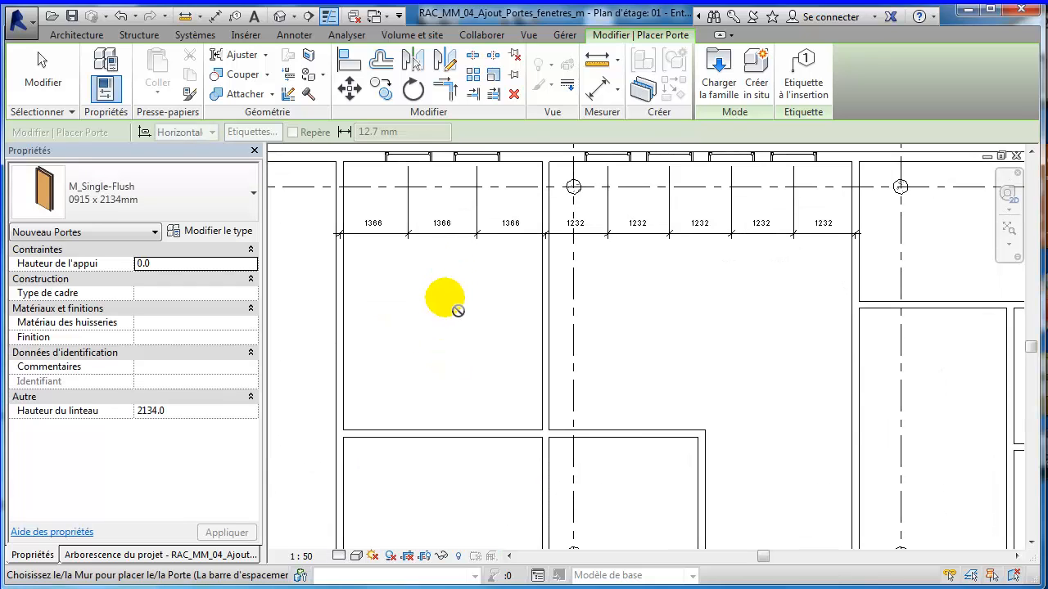
pyautogui.moveTo(457, 311); pyautogui.dragTo(491, 390, button='middle')
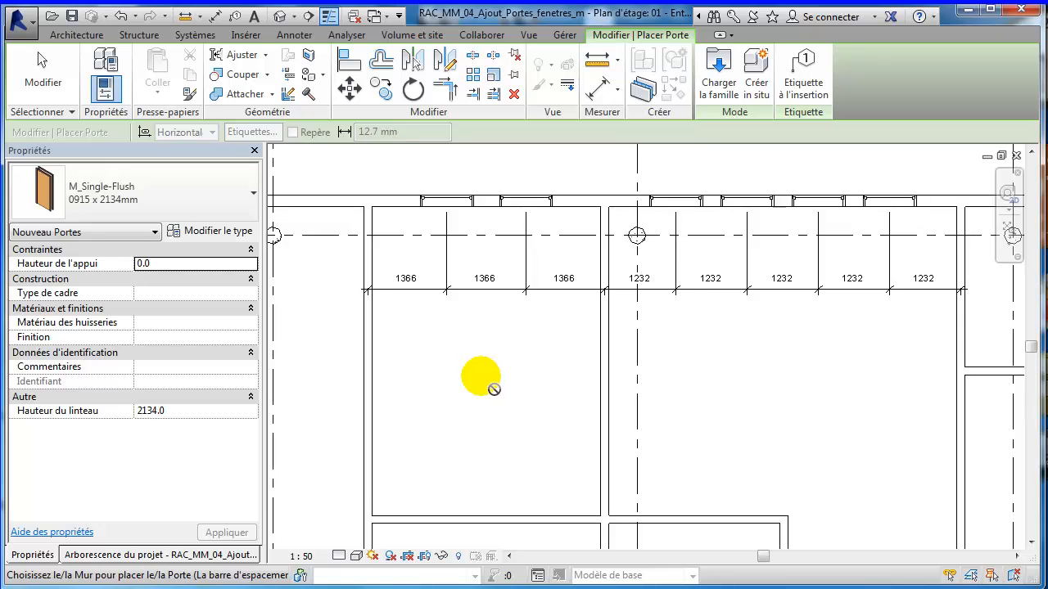
pyautogui.scroll(-1, 458, 364)
pyautogui.moveTo(449, 361); pyautogui.dragTo(476, 386, button='middle')
pyautogui.scroll(2, 428, 302)
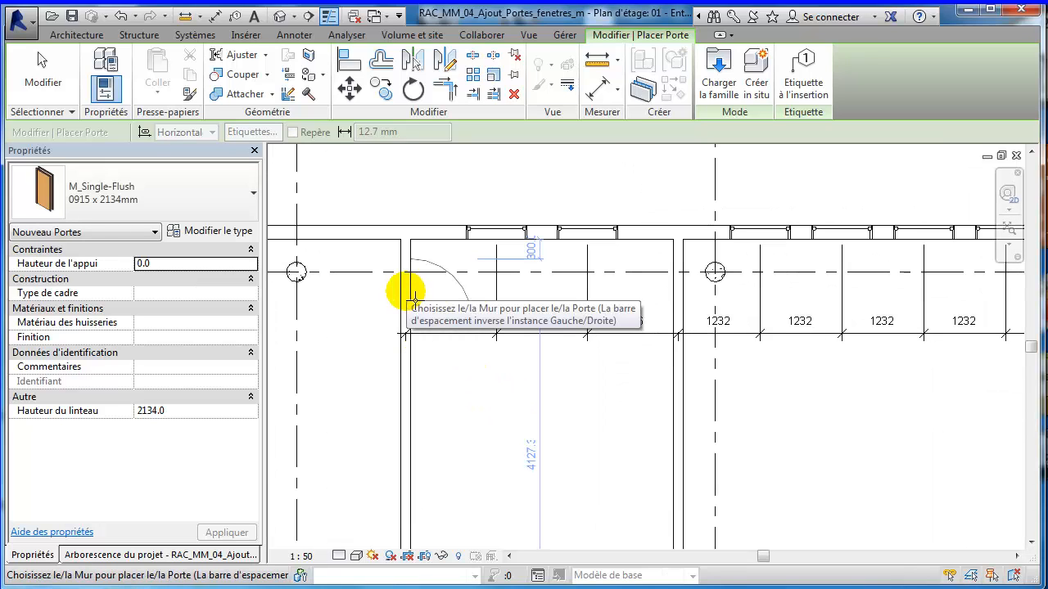
pyautogui.press('space')
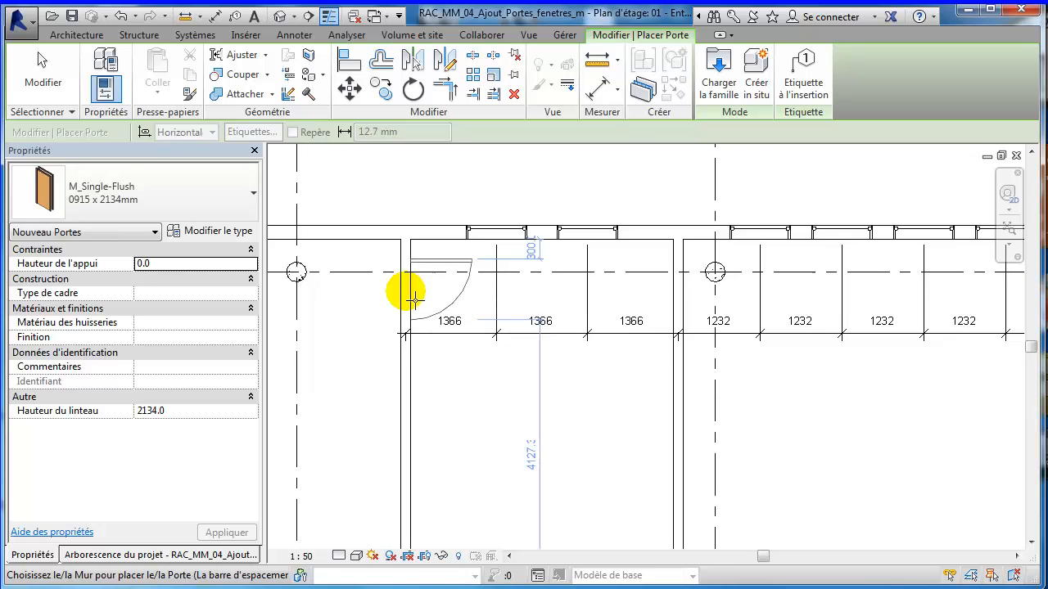
pyautogui.press('space')
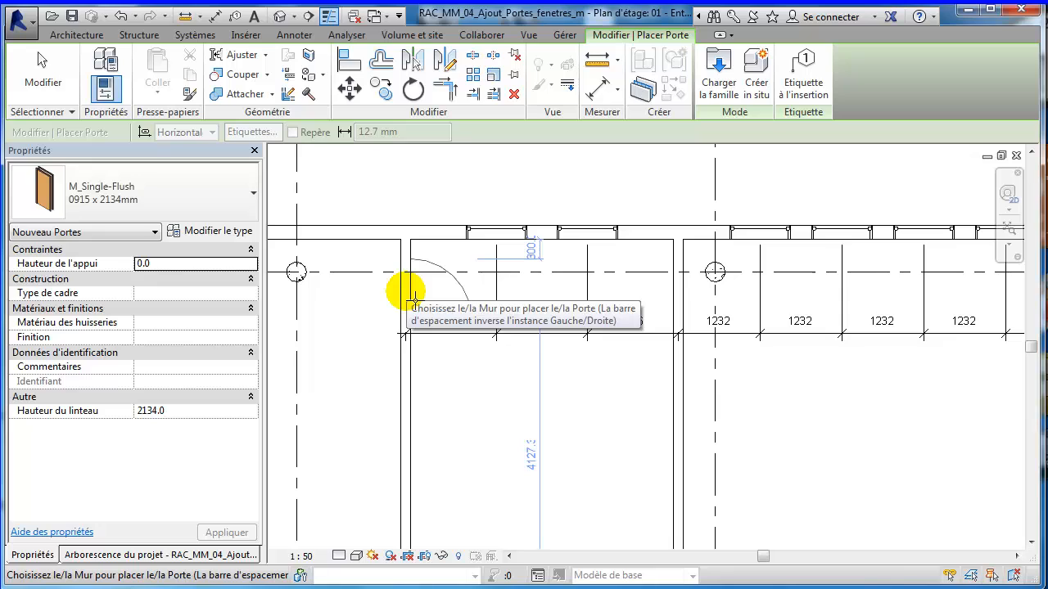
pyautogui.press('space')
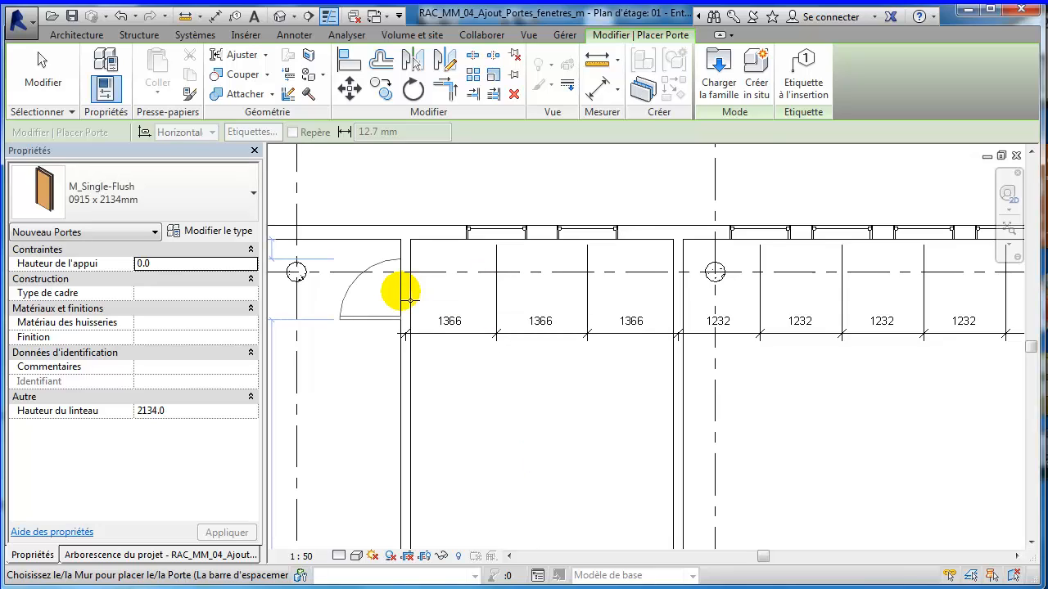
pyautogui.press('space')
pyautogui.click(408, 301)
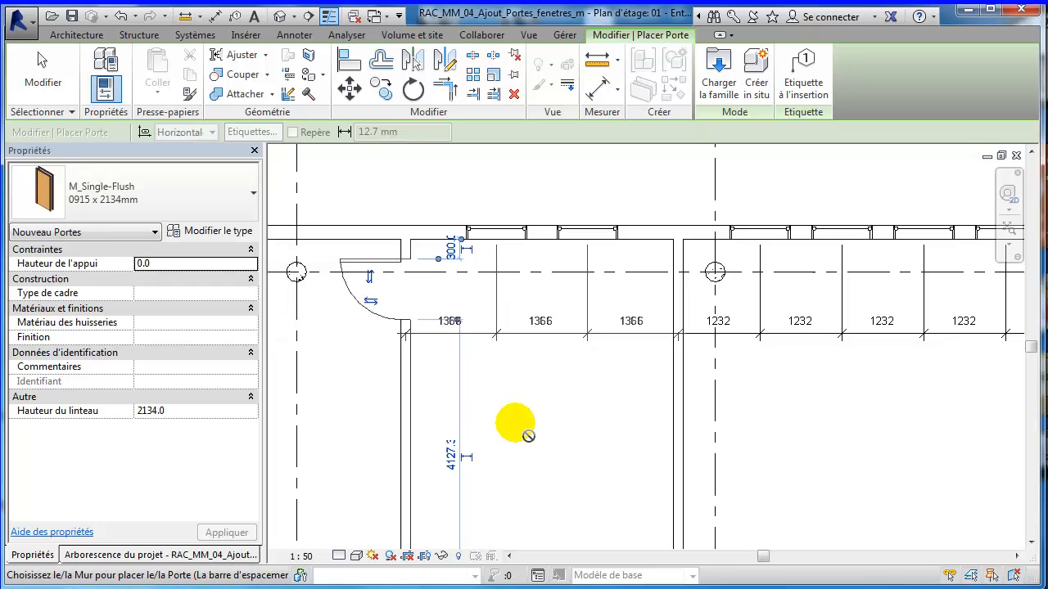
# Place a door in the two-window room's south wall opening into it, and corridor-wall doors on both sides of the small room's east partition
pyautogui.scroll(-2, 543, 433)
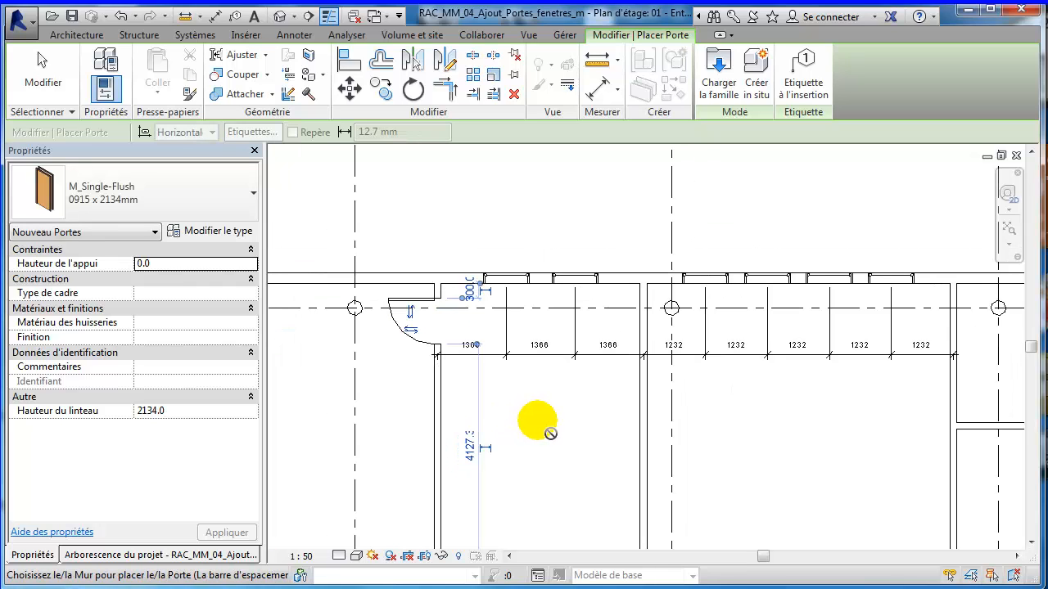
pyautogui.moveTo(550, 442); pyautogui.dragTo(535, 285, button='middle')
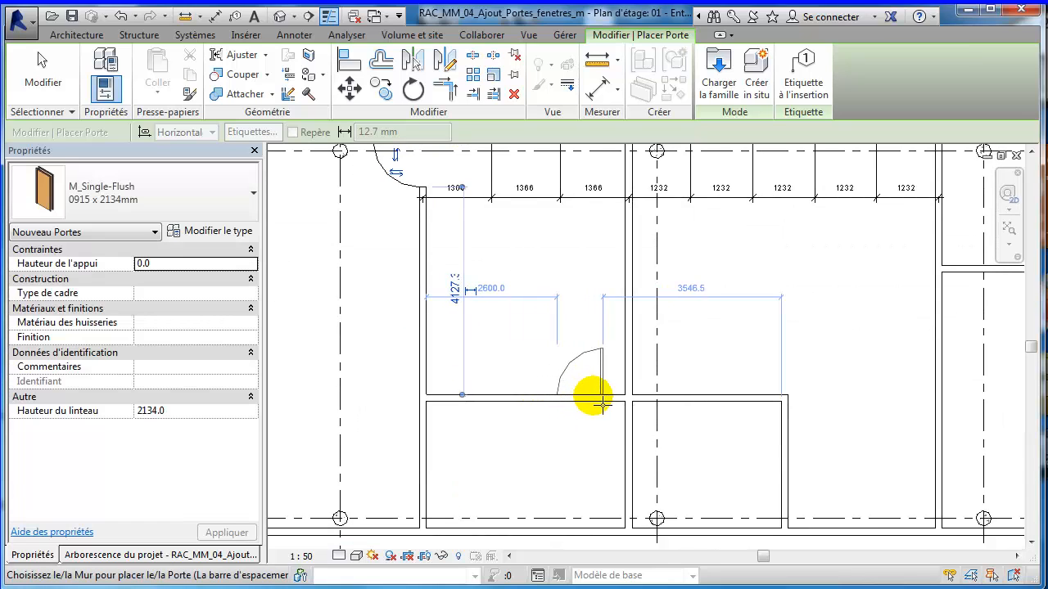
pyautogui.click(590, 403)
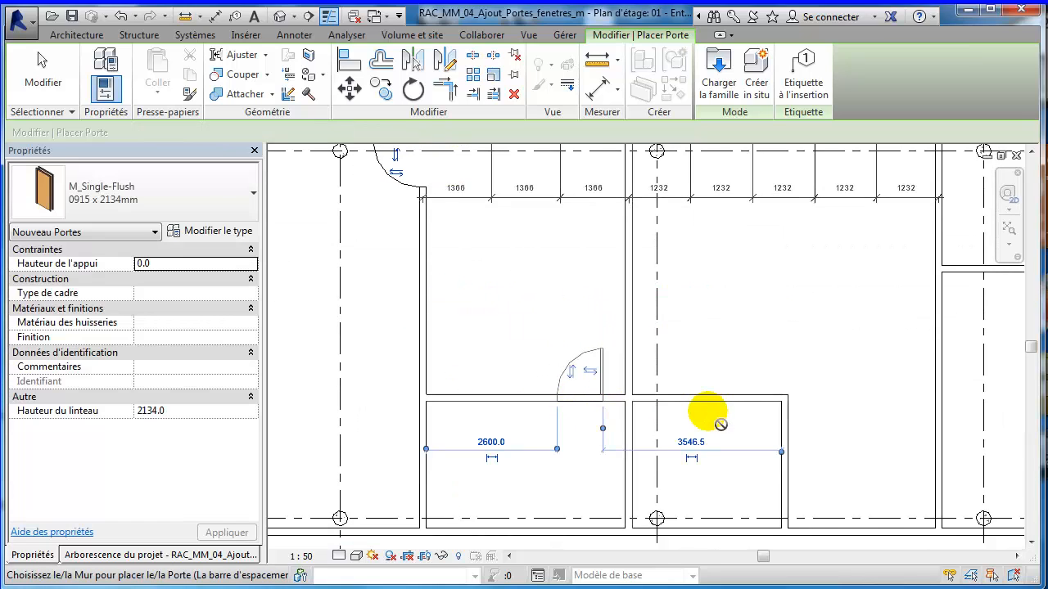
pyautogui.click(747, 532)
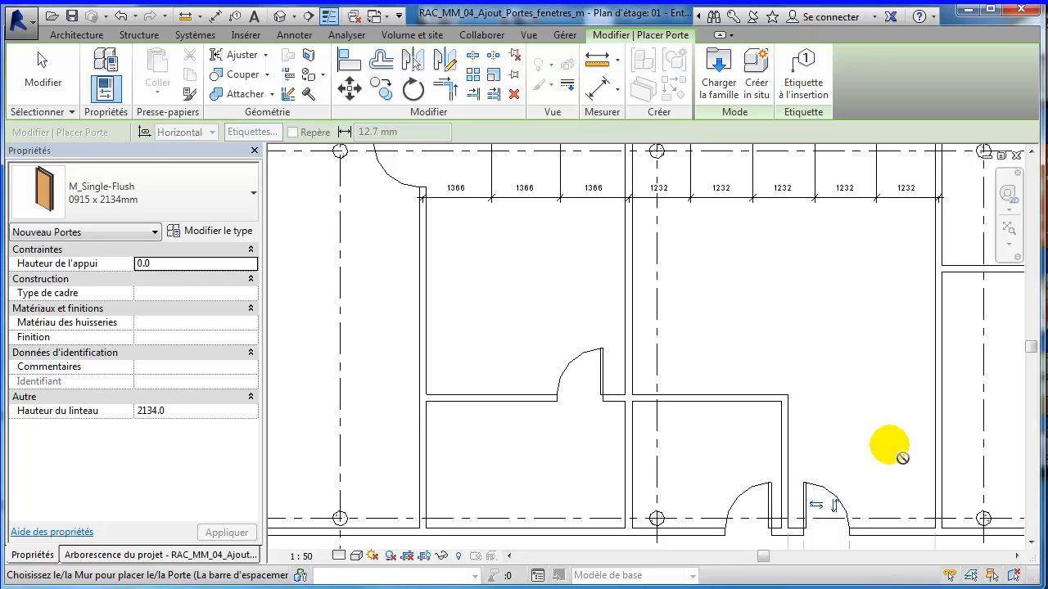
# Place corridor-wall doors for the room at the next grid line and the small room east of it, flipping the latter's hinge to the west side
pyautogui.scroll(-2, 876, 422)
pyautogui.moveTo(879, 416); pyautogui.dragTo(625, 385, button='middle')
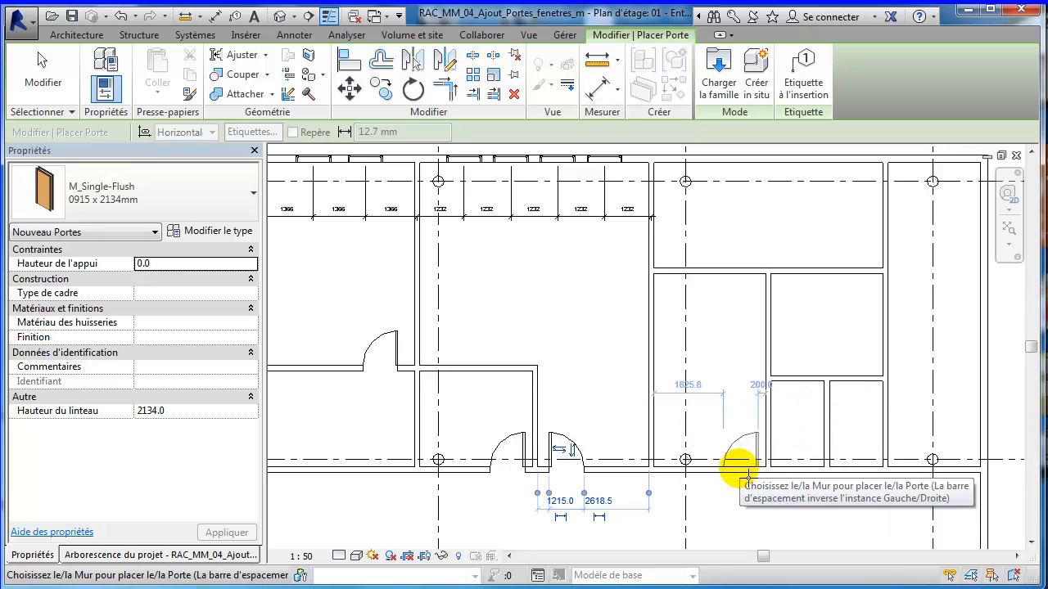
pyautogui.click(741, 472)
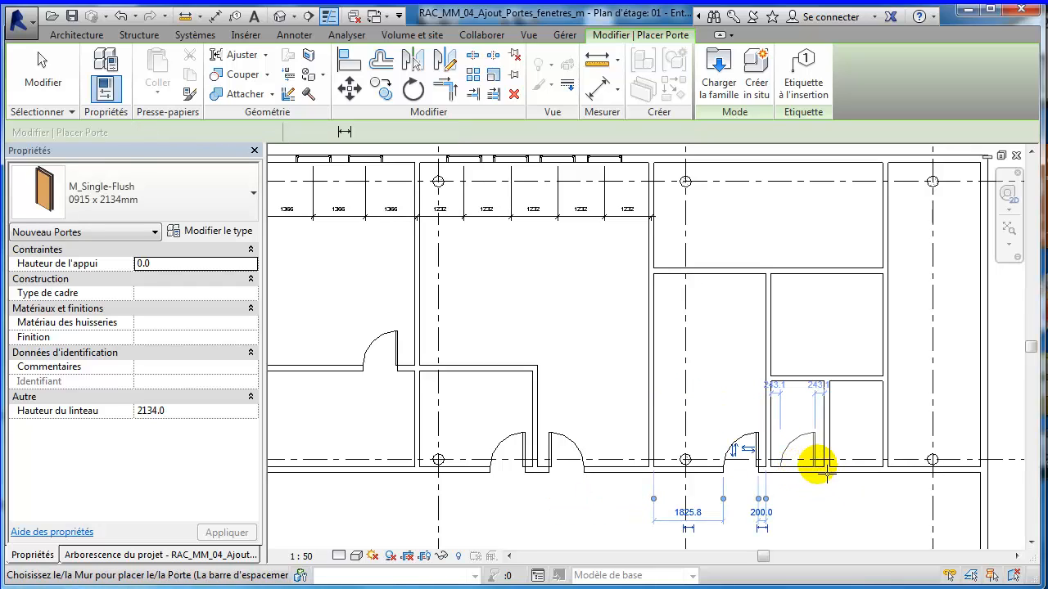
pyautogui.click(807, 455)
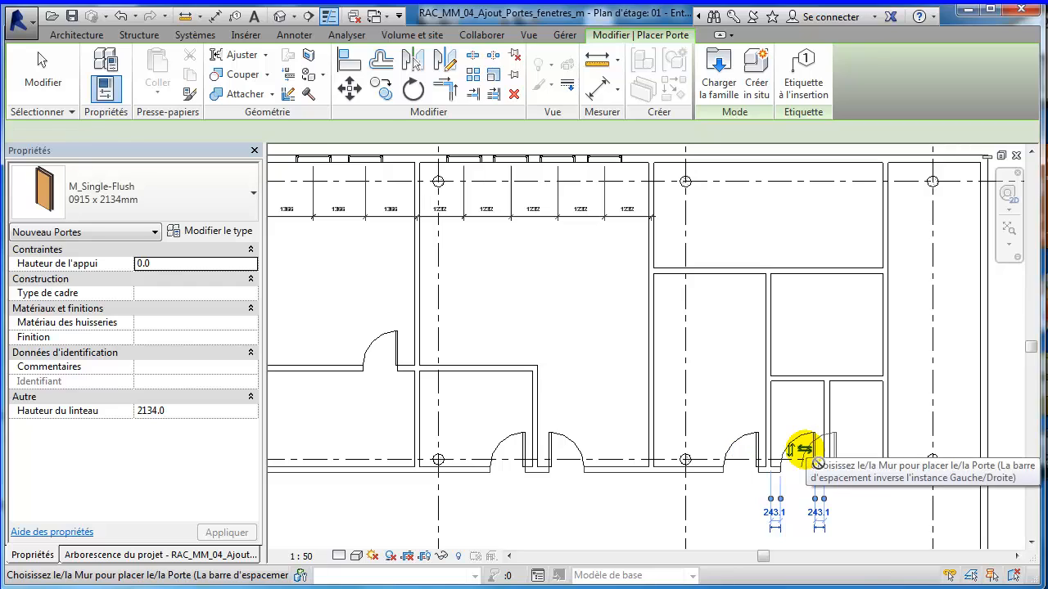
pyautogui.scroll(2, 804, 449)
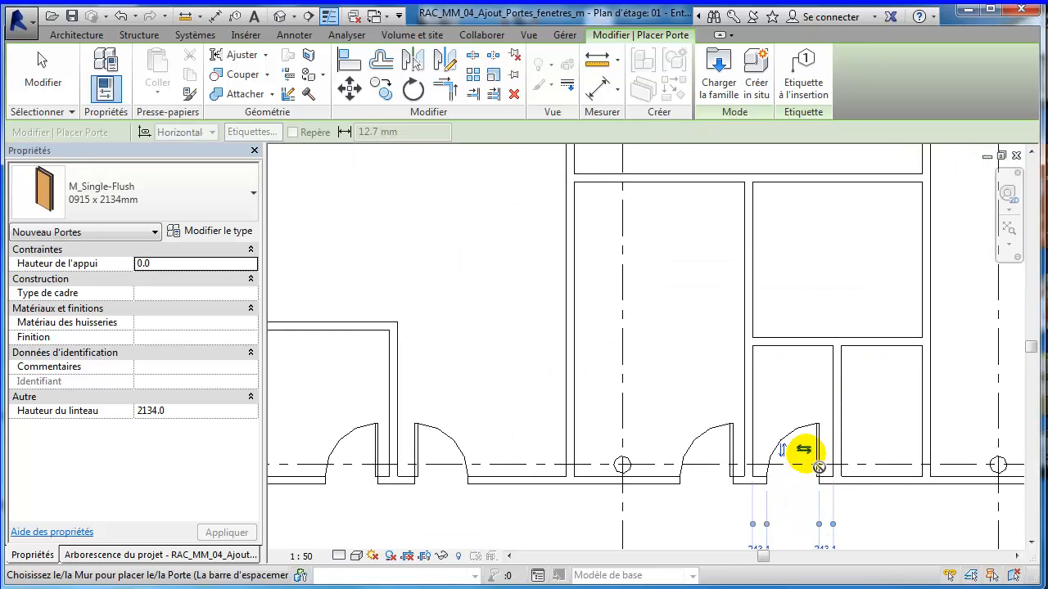
pyautogui.click(819, 462)
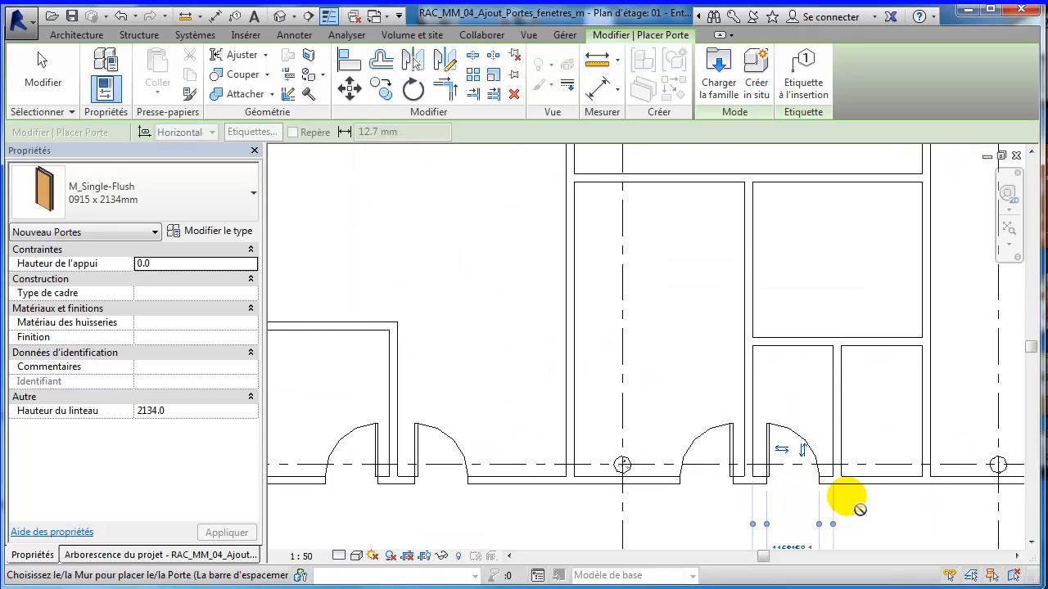
# Place a door into the room above the two small rooms, 100 mm from its south wall, and a south-swinging, east-hinged door in the adjacent room's north wall
pyautogui.scroll(-1, 818, 450)
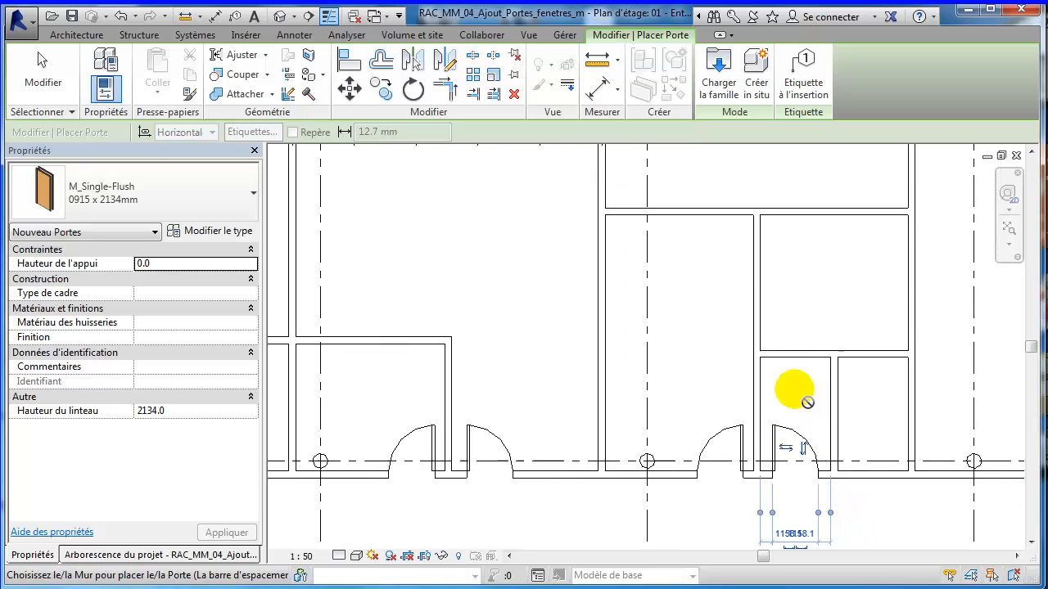
pyautogui.click(765, 326)
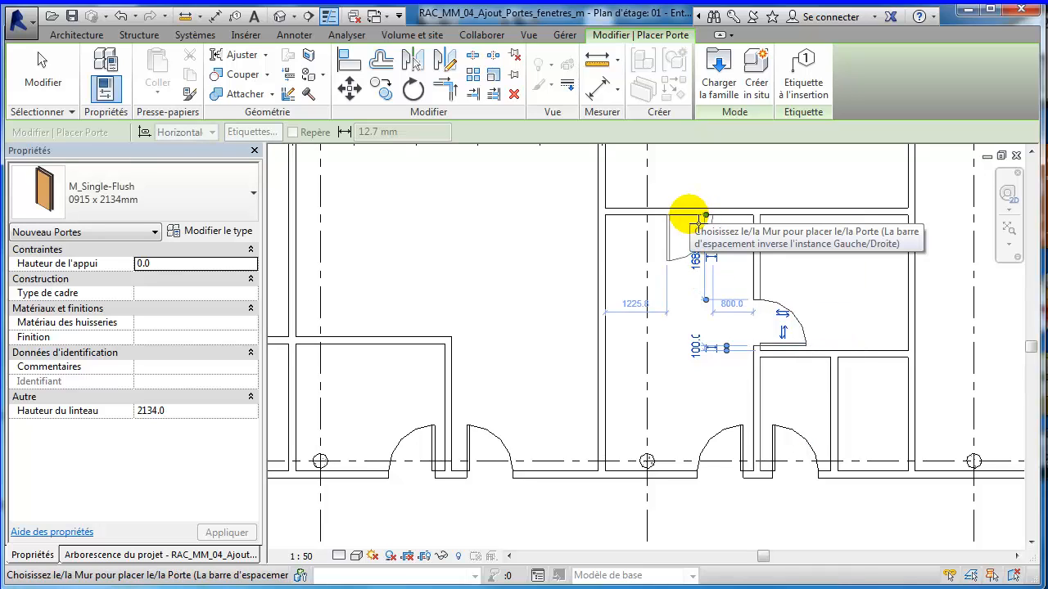
pyautogui.press('space')
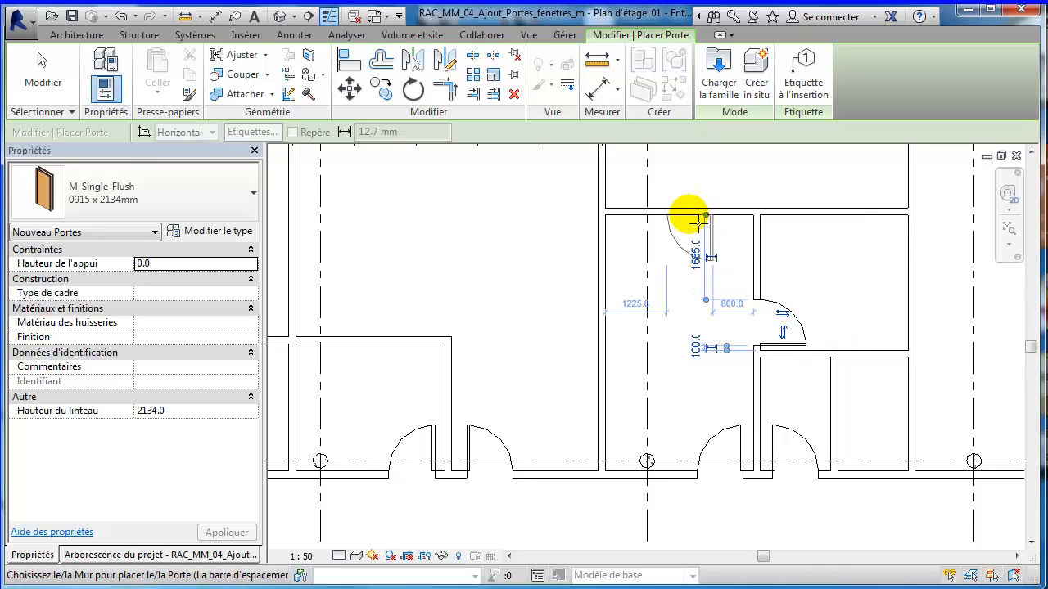
pyautogui.click(702, 219)
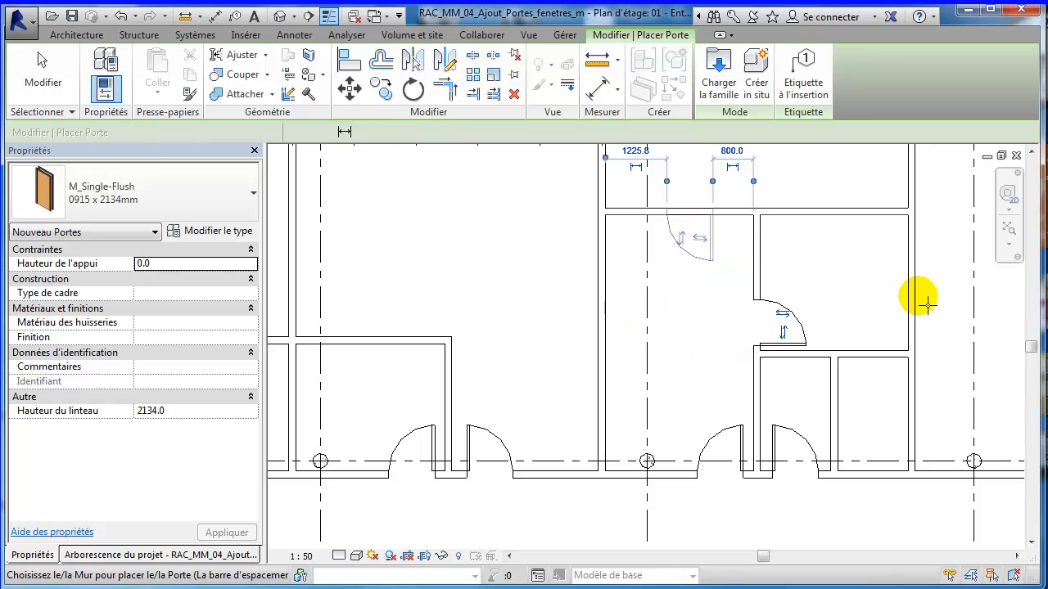
# Place an outward-swinging M_Single-Flush door in the building's east exterior wall, 100 mm north of the corridor wall, hinged south
pyautogui.scroll(-2, 748, 320)
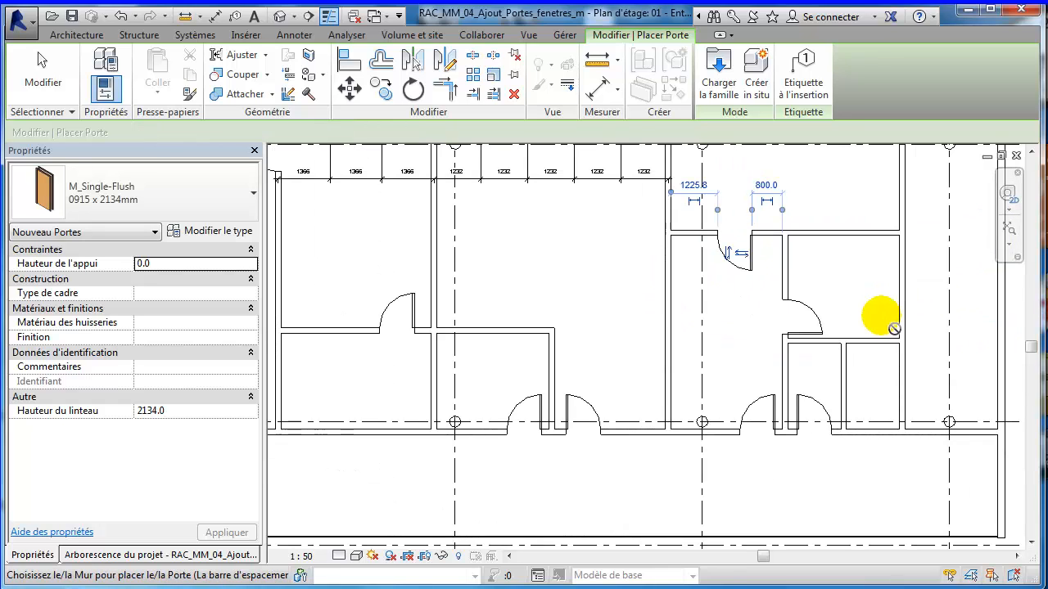
pyautogui.scroll(1, 772, 320)
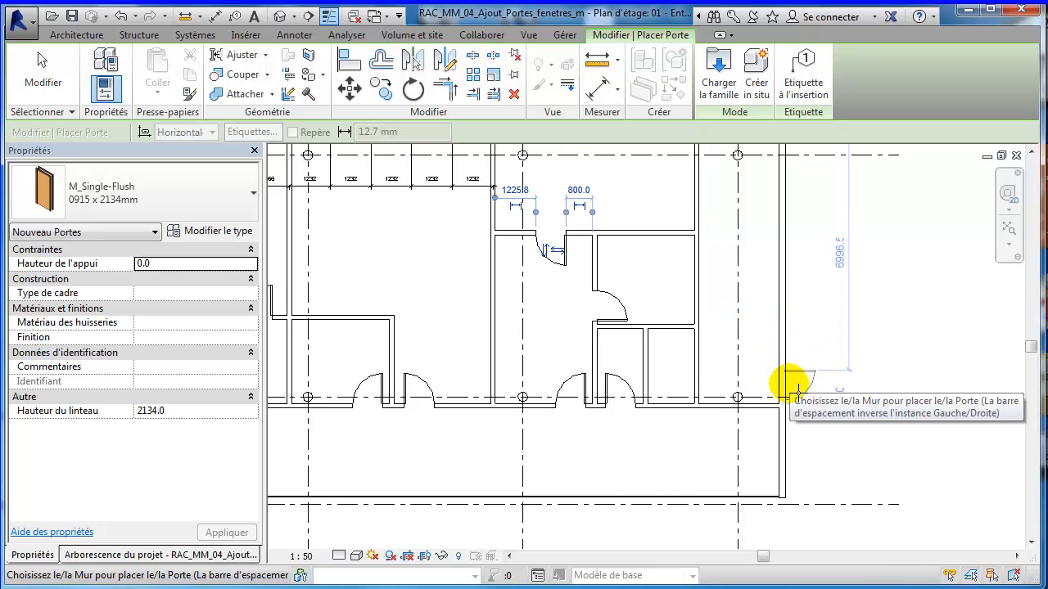
pyautogui.click(798, 394)
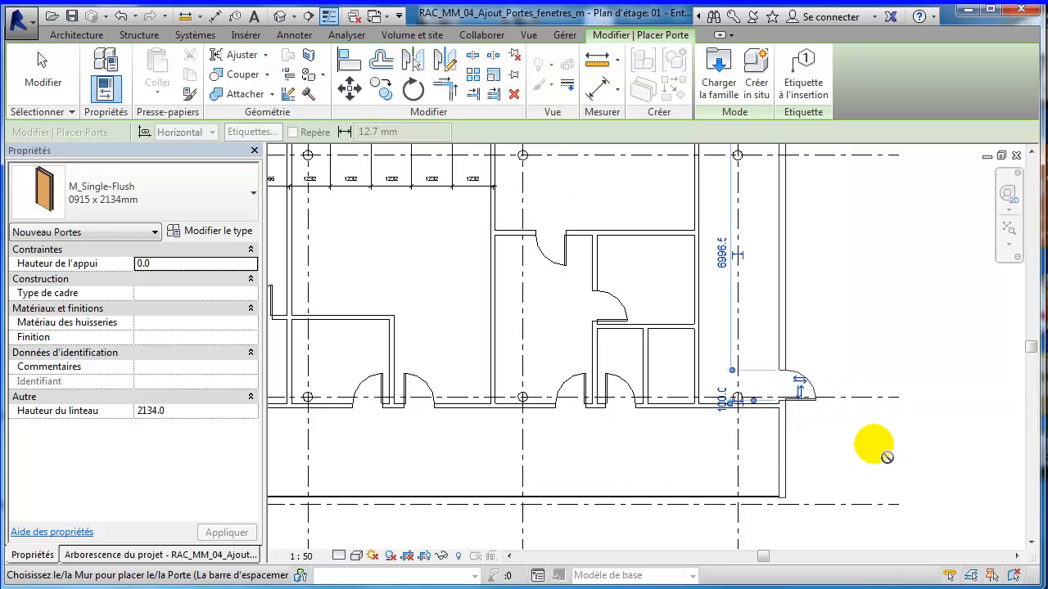
pyautogui.scroll(-1, 878, 444)
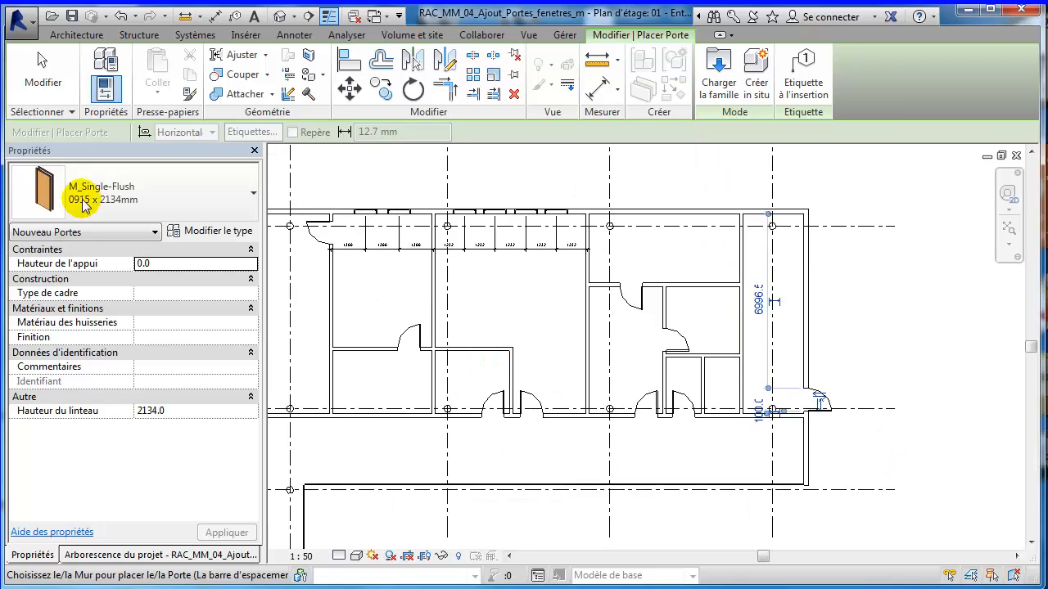
pyautogui.click(41, 72)
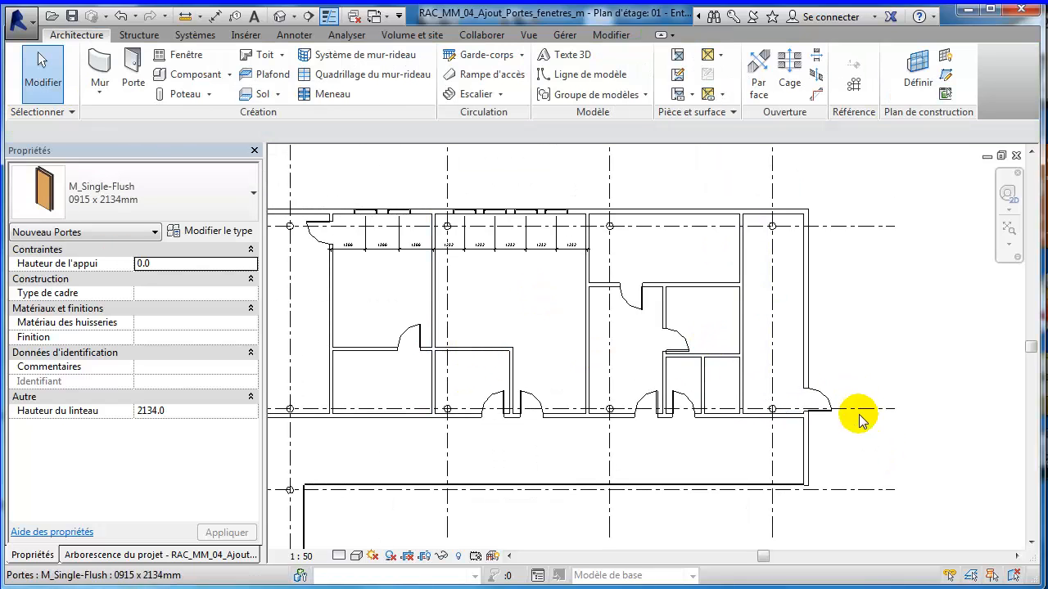
# Select the elements across the east part of the plan, review their categories in the selection filter, and clear the selection
pyautogui.click(911, 460)
pyautogui.moveTo(332, 179); pyautogui.dragTo(298, 191)
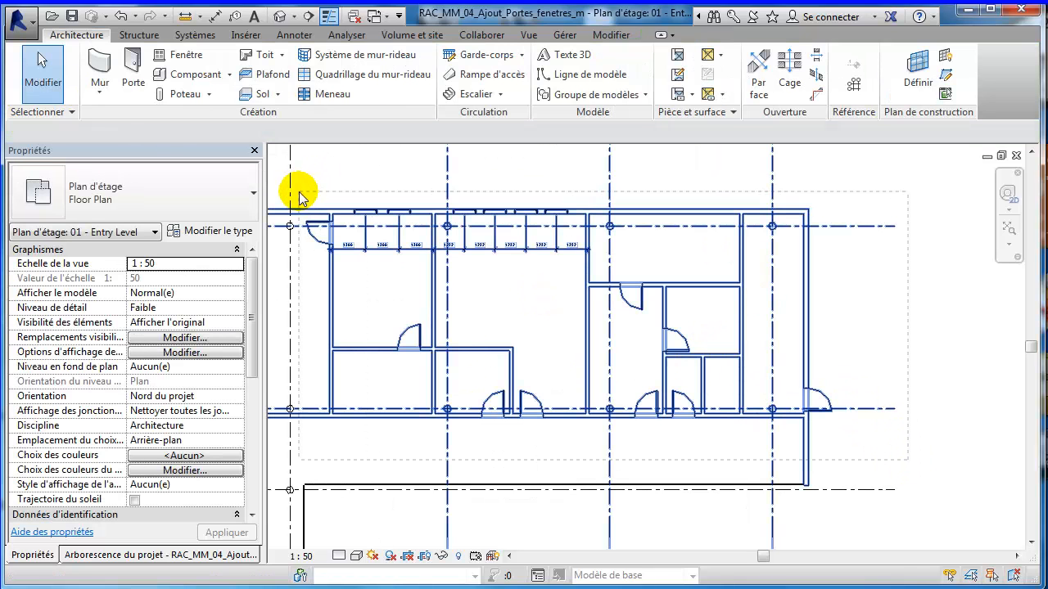
pyautogui.click(712, 67)
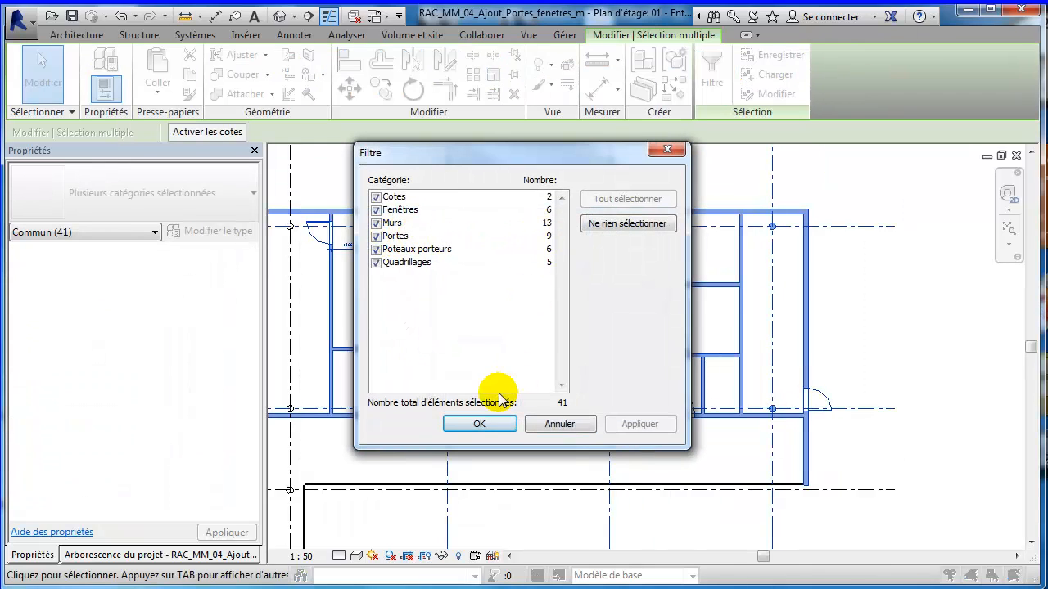
pyautogui.click(550, 424)
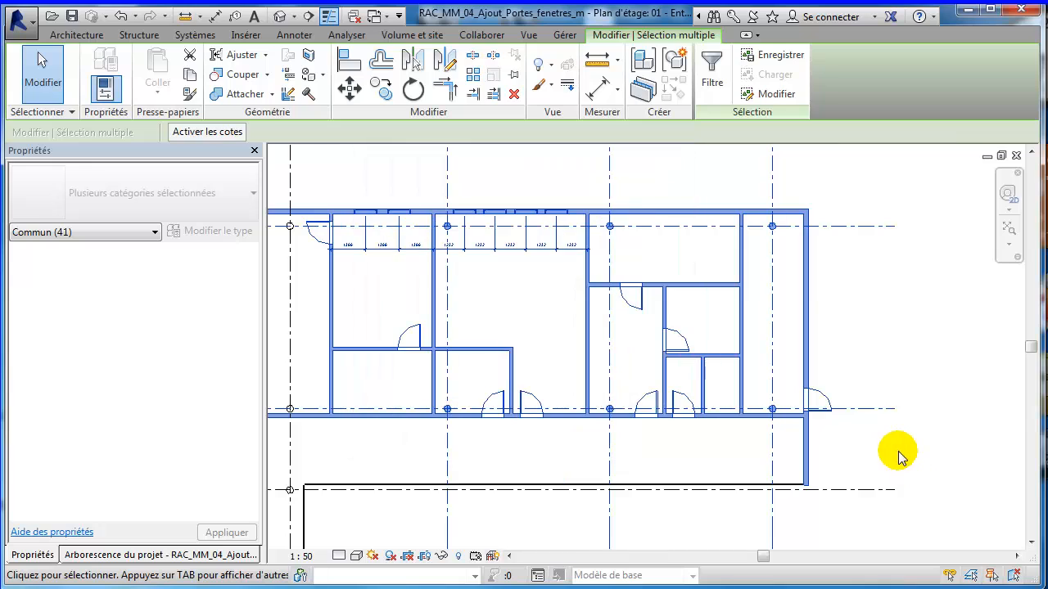
pyautogui.click(937, 431)
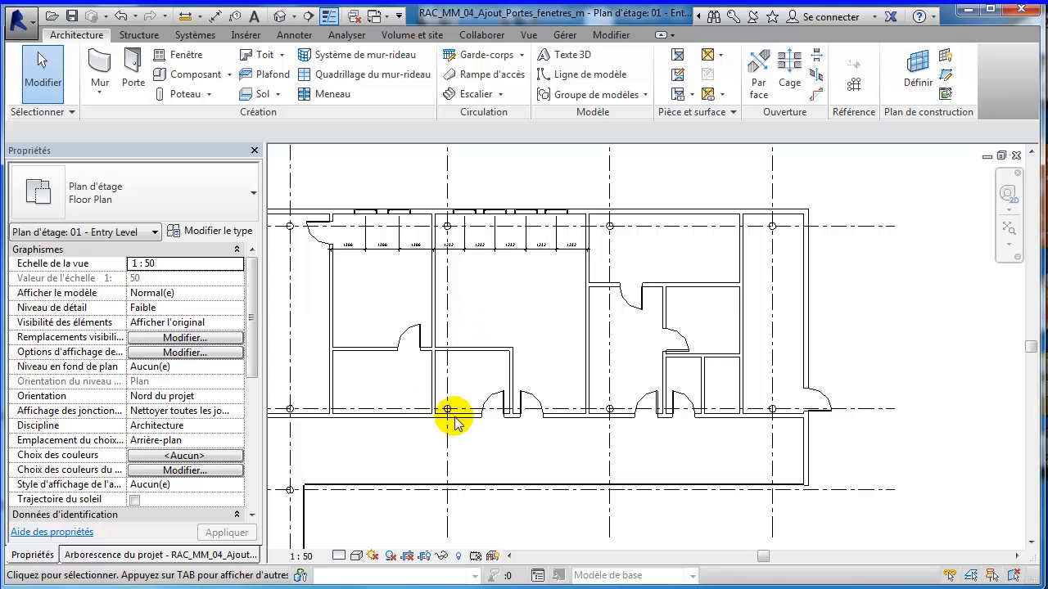
# Check the door types available for the four-window room's corridor door
pyautogui.click(528, 401)
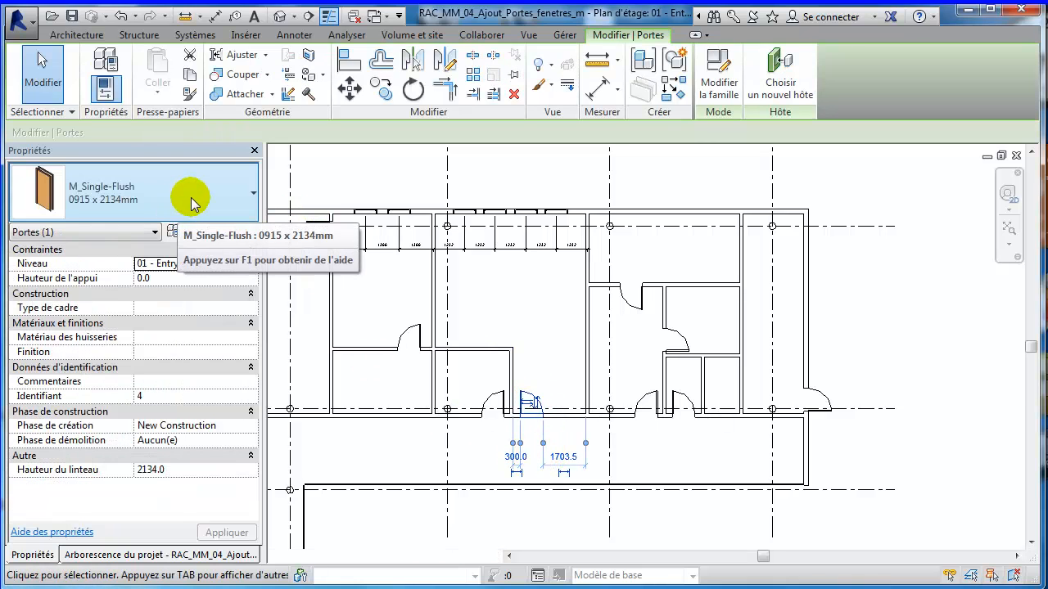
pyautogui.click(194, 205)
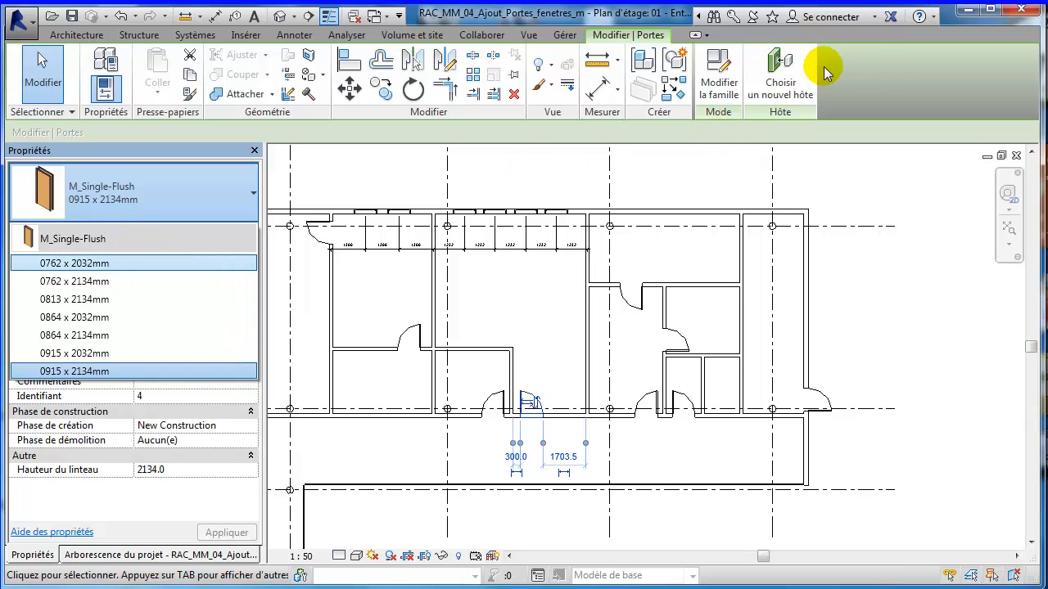
pyautogui.click(881, 70)
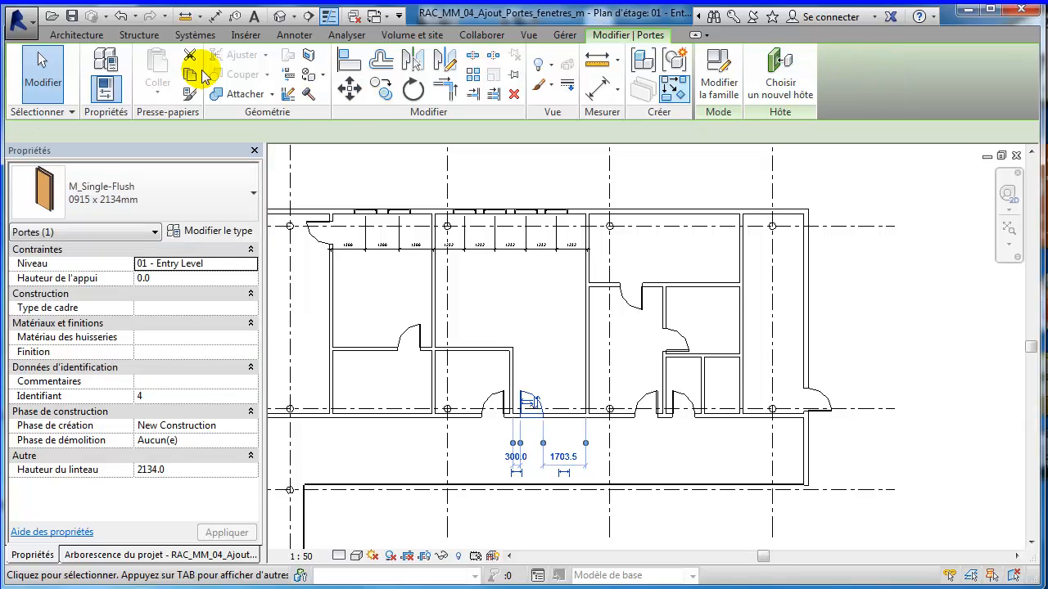
# Load the M_Double-Flush door family from the Families folder into the project and clear the selection
pyautogui.click(244, 36)
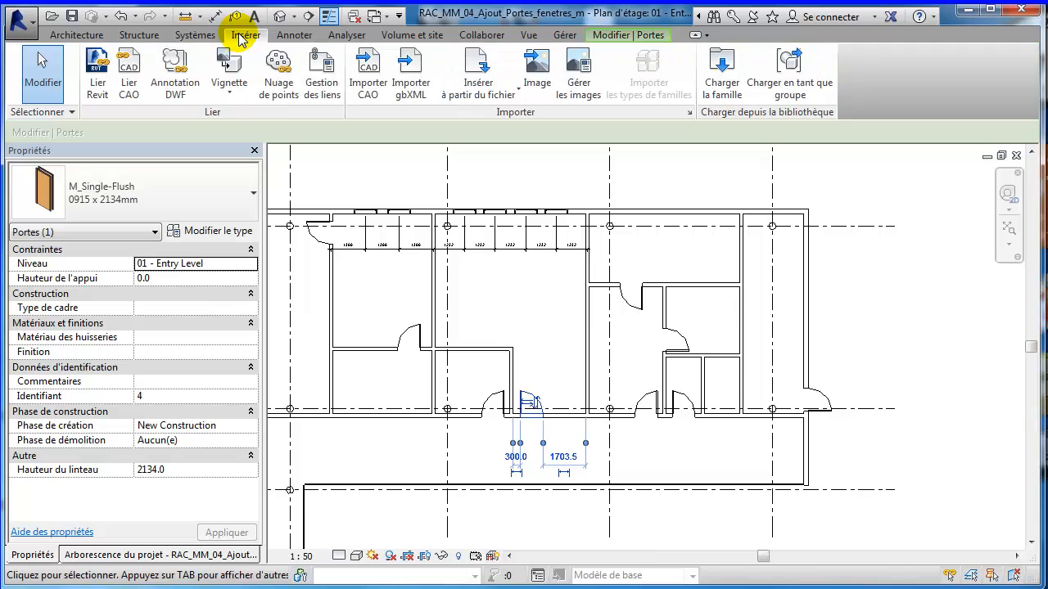
pyautogui.click(724, 88)
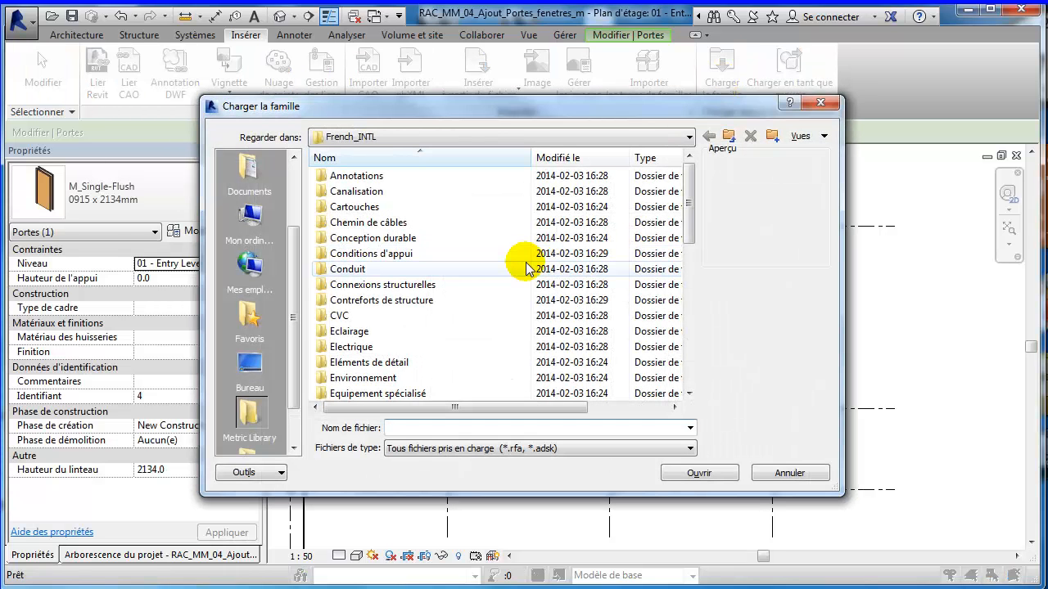
pyautogui.moveTo(296, 262); pyautogui.dragTo(297, 164)
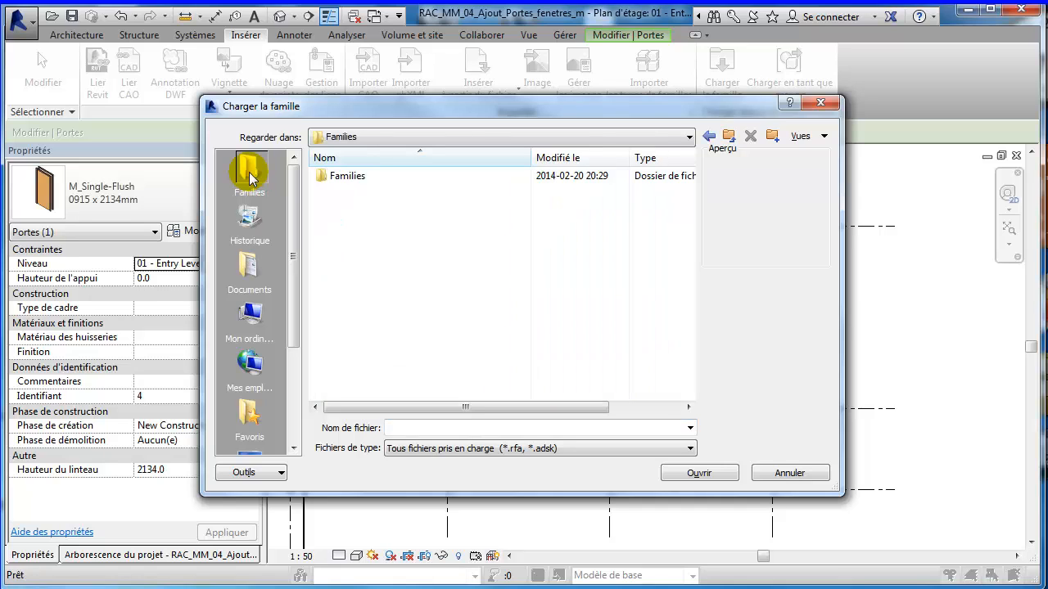
pyautogui.doubleClick(350, 180)
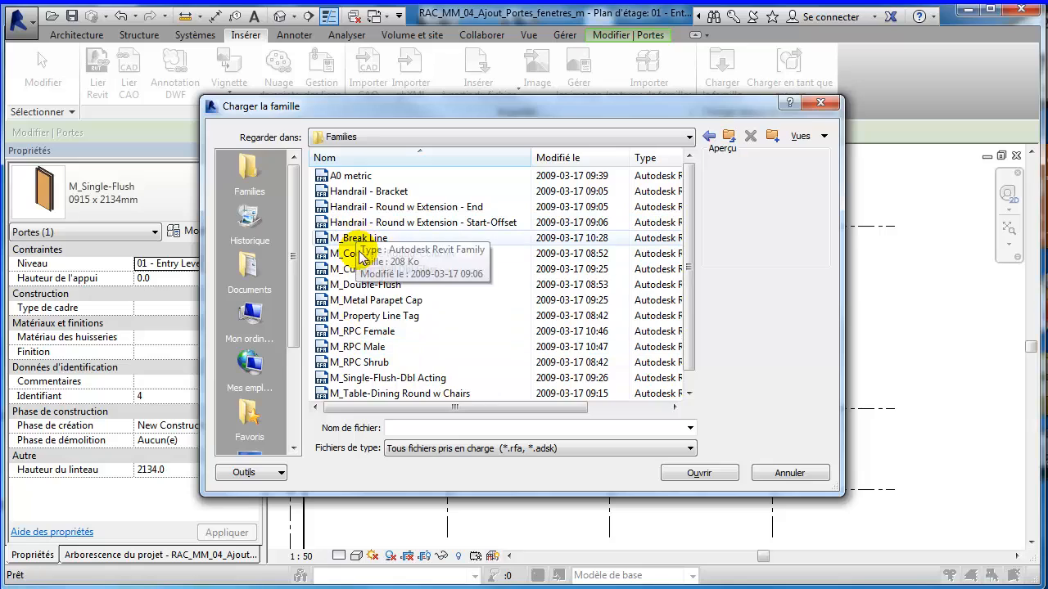
pyautogui.click(379, 286)
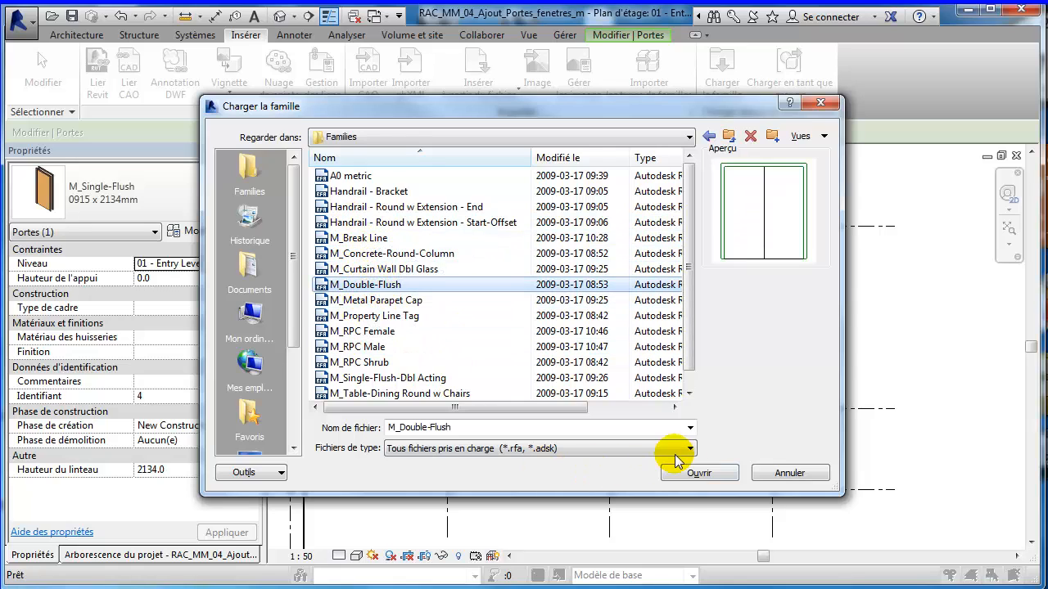
pyautogui.click(695, 478)
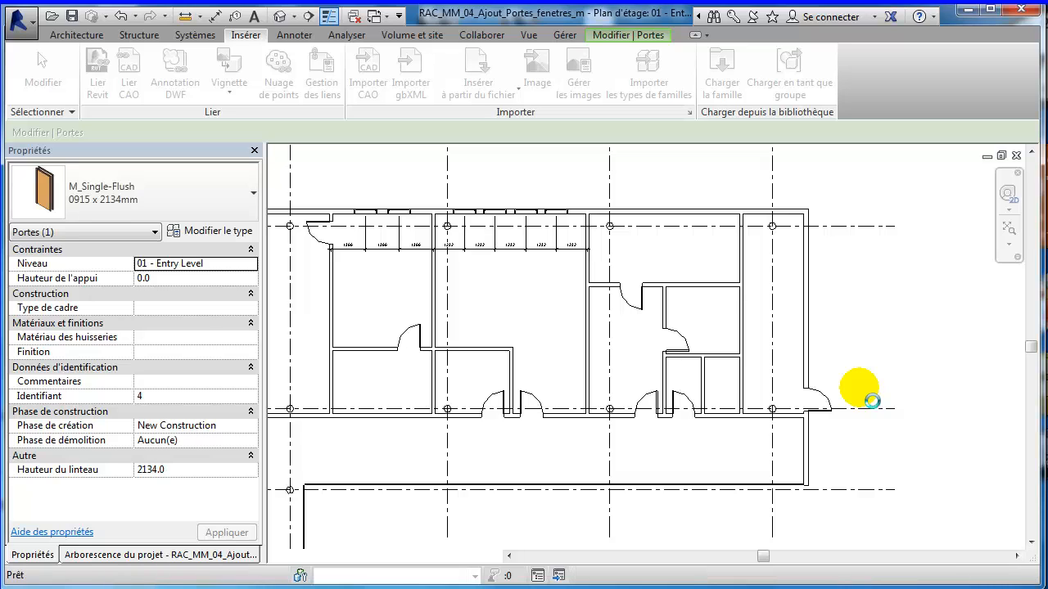
pyautogui.press('Escape')
pyautogui.press('Escape')
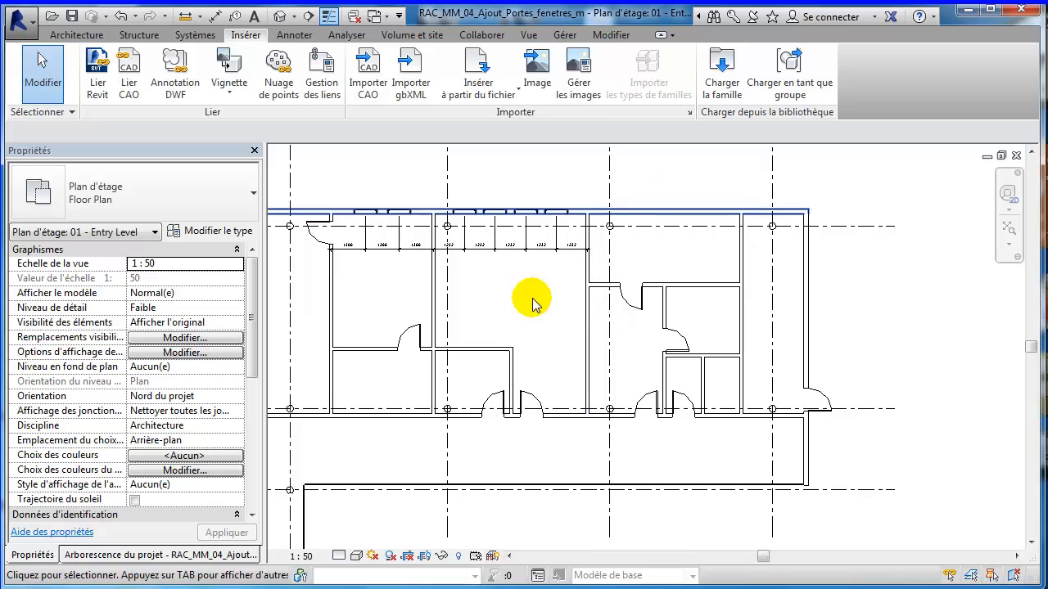
# Change the four-window room's corridor door to M_Double-Flush 1830 x 2134mm and dismiss the warning
pyautogui.click(533, 398)
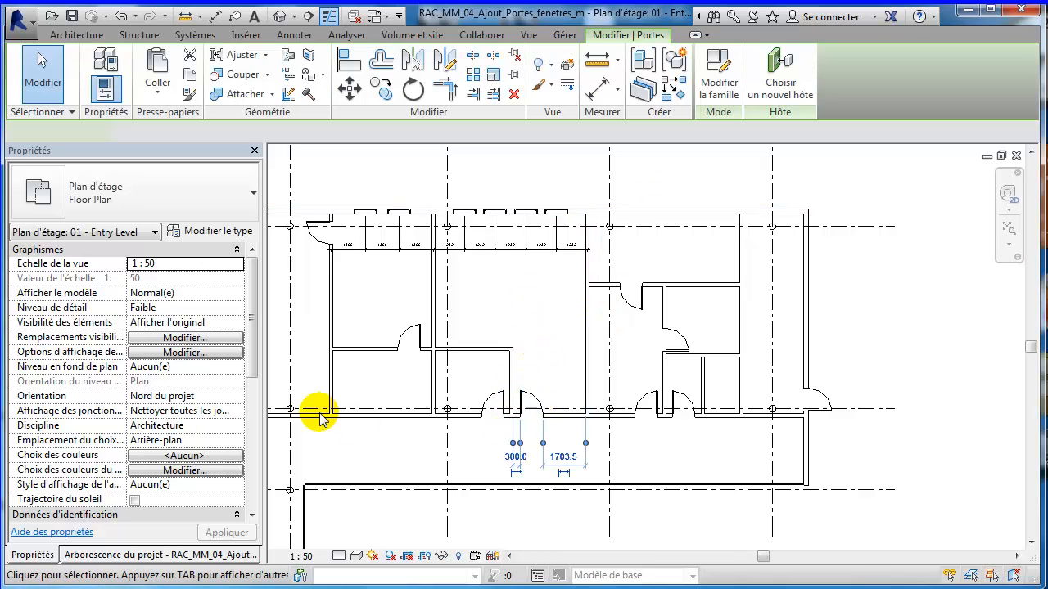
pyautogui.click(208, 199)
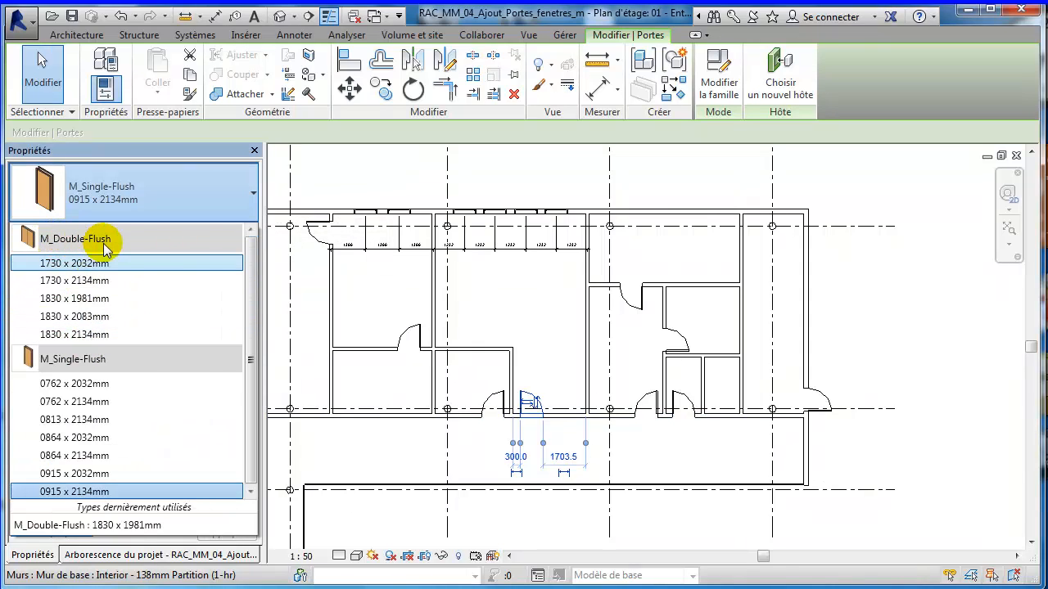
pyautogui.moveTo(105, 248)
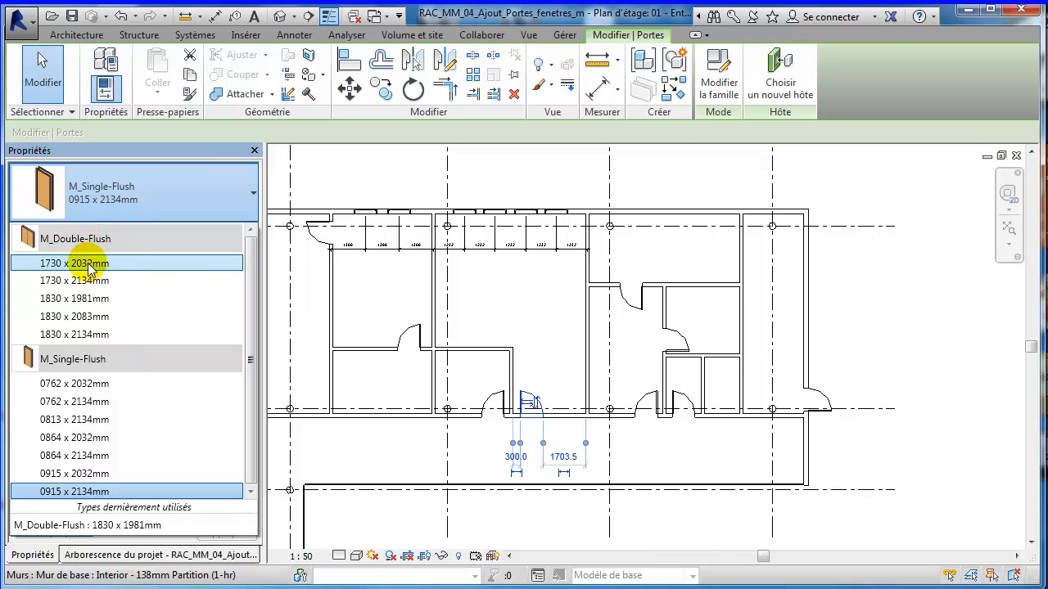
pyautogui.click(88, 336)
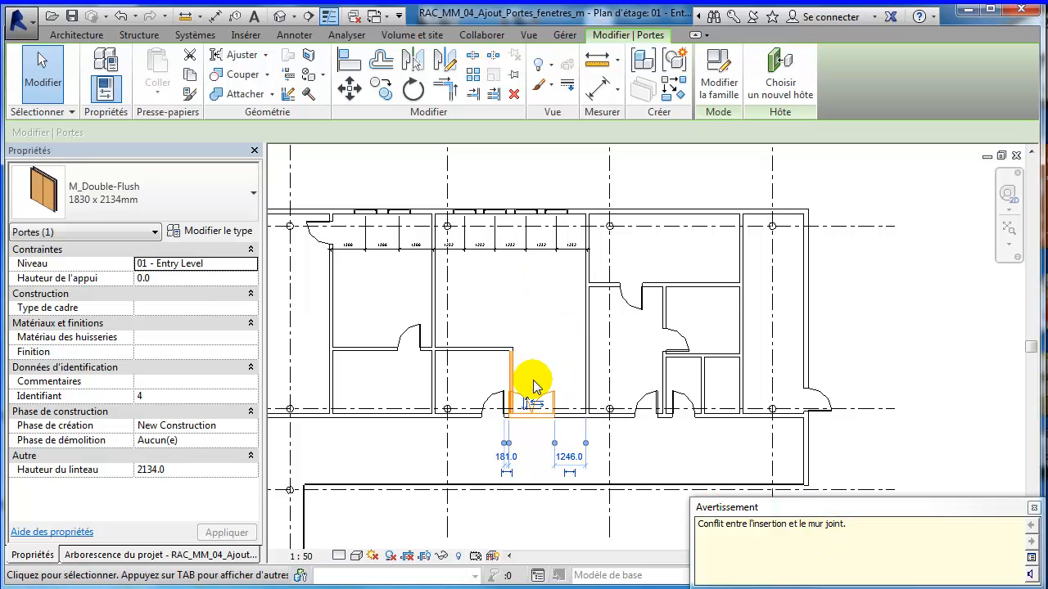
pyautogui.scroll(5, 533, 388)
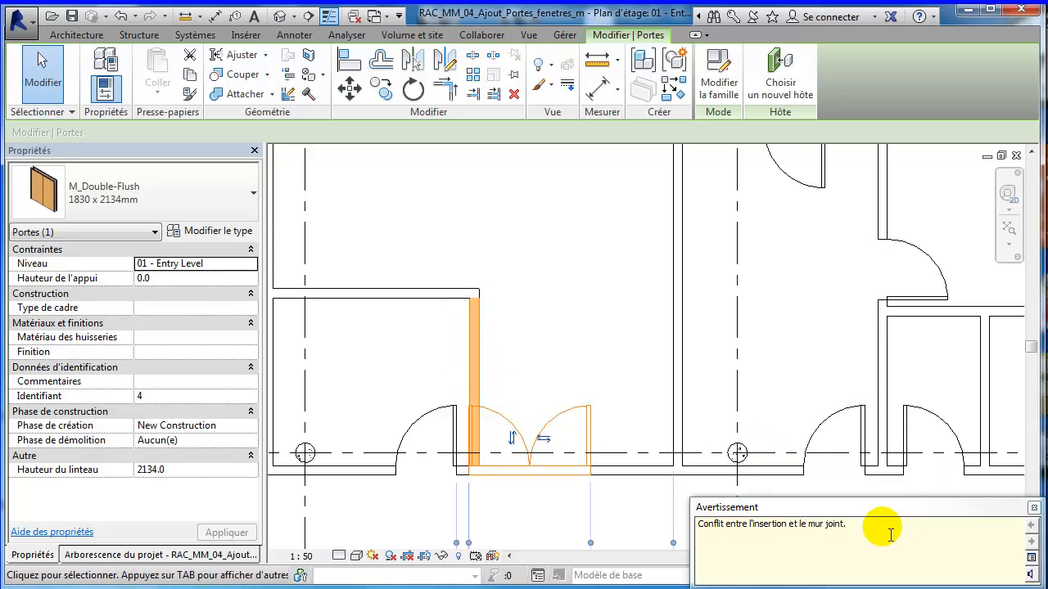
pyautogui.click(1034, 512)
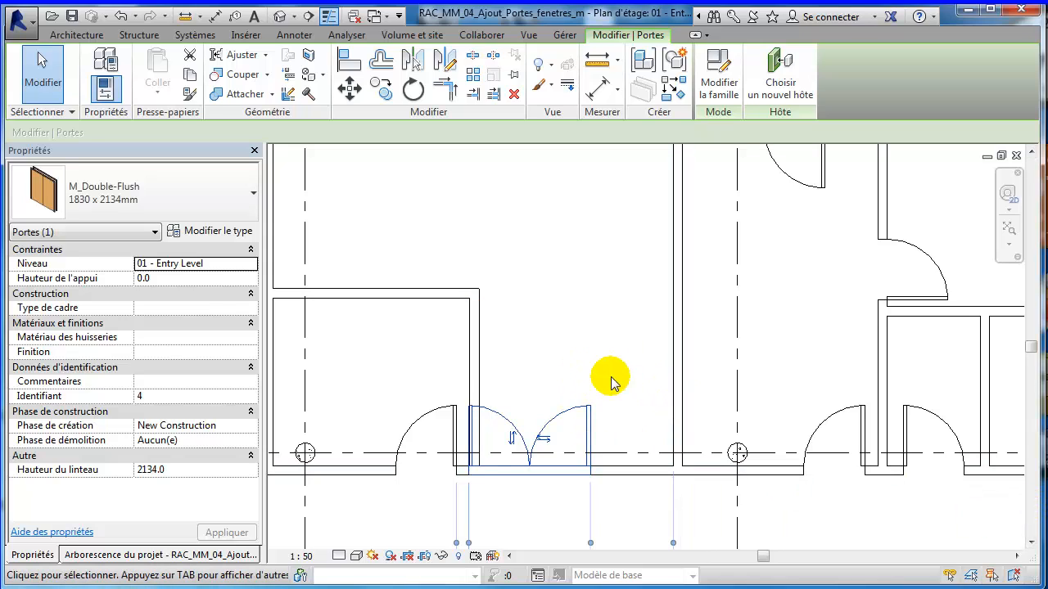
pyautogui.scroll(-3, 610, 379)
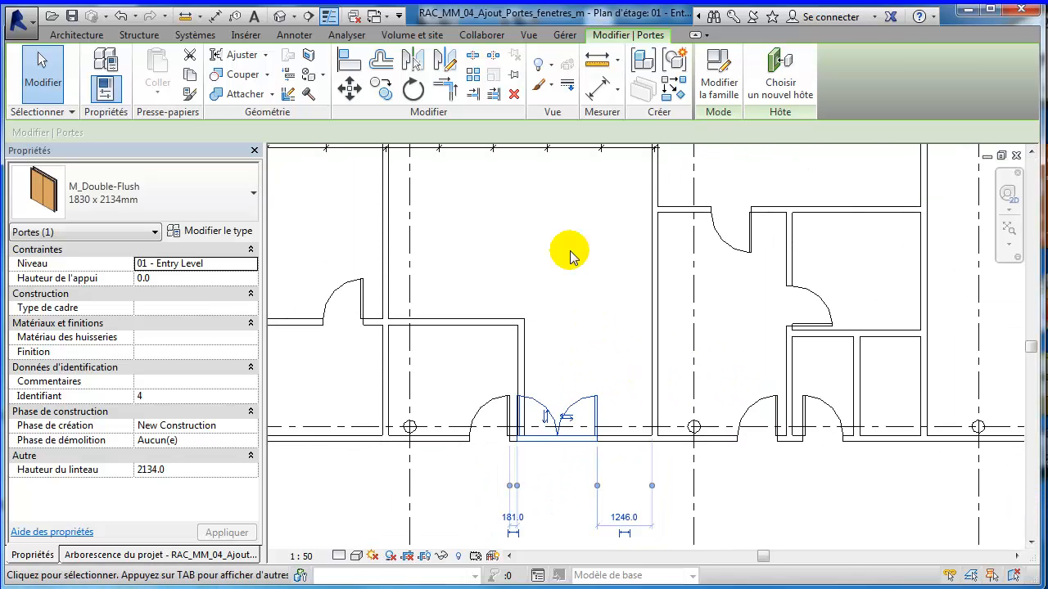
# Review the project's warnings and highlight the elements involved in the conflict between the insert and the joined wall
pyautogui.click(483, 35)
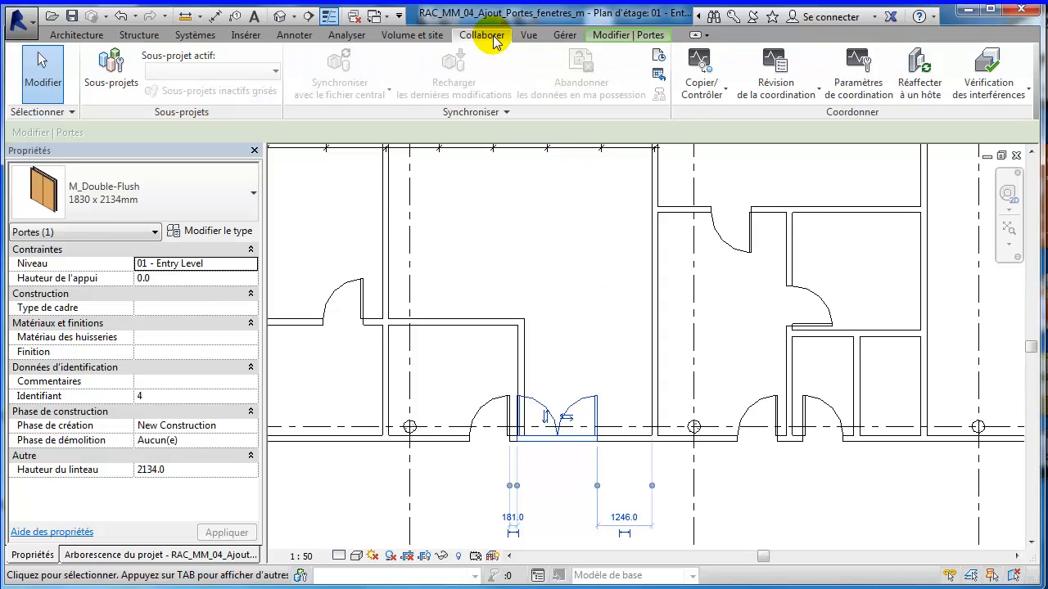
pyautogui.click(564, 35)
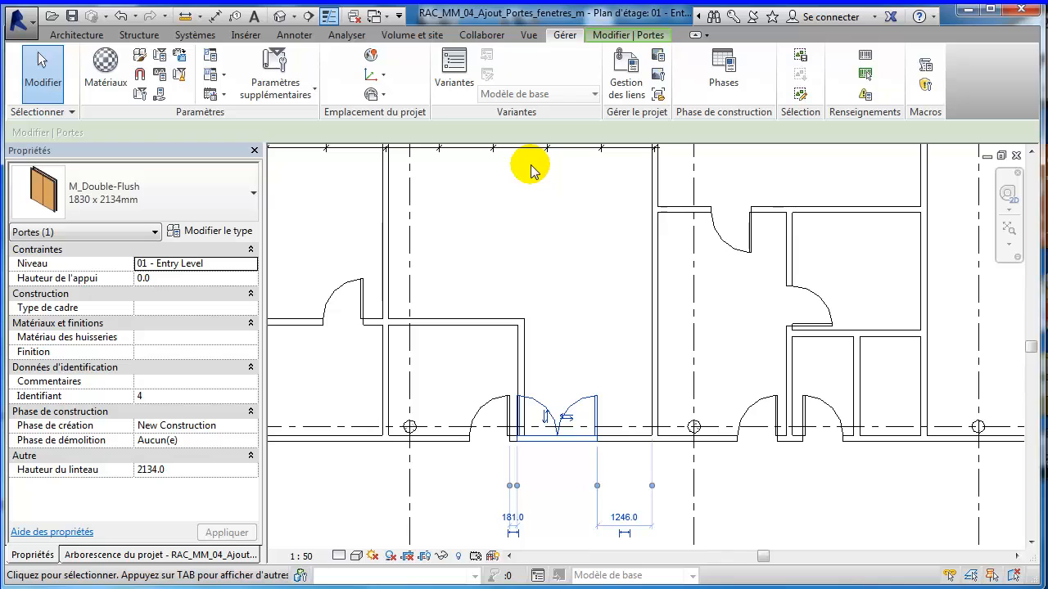
pyautogui.click(603, 270)
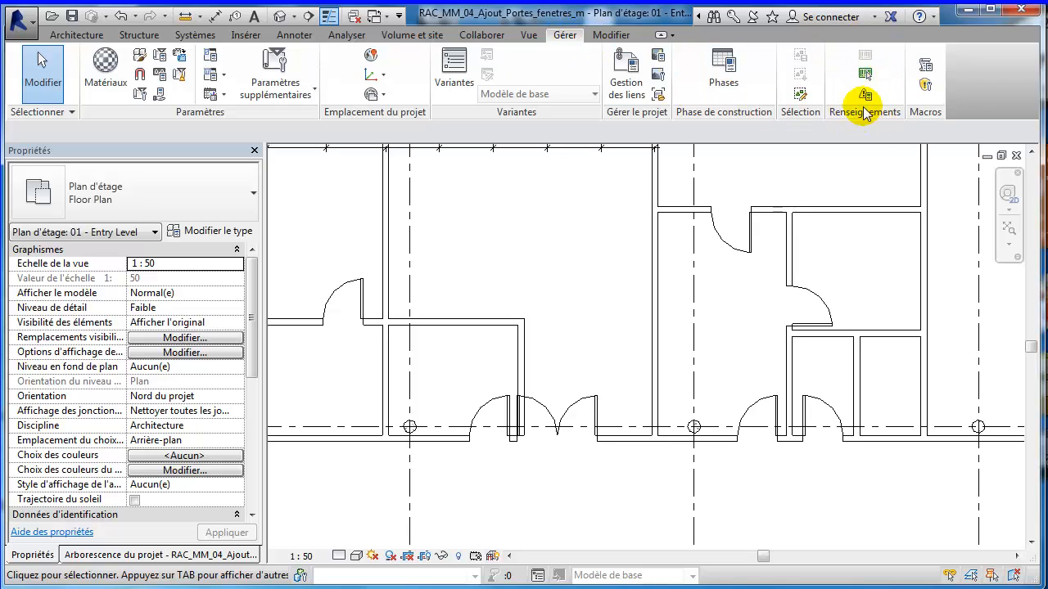
pyautogui.click(865, 95)
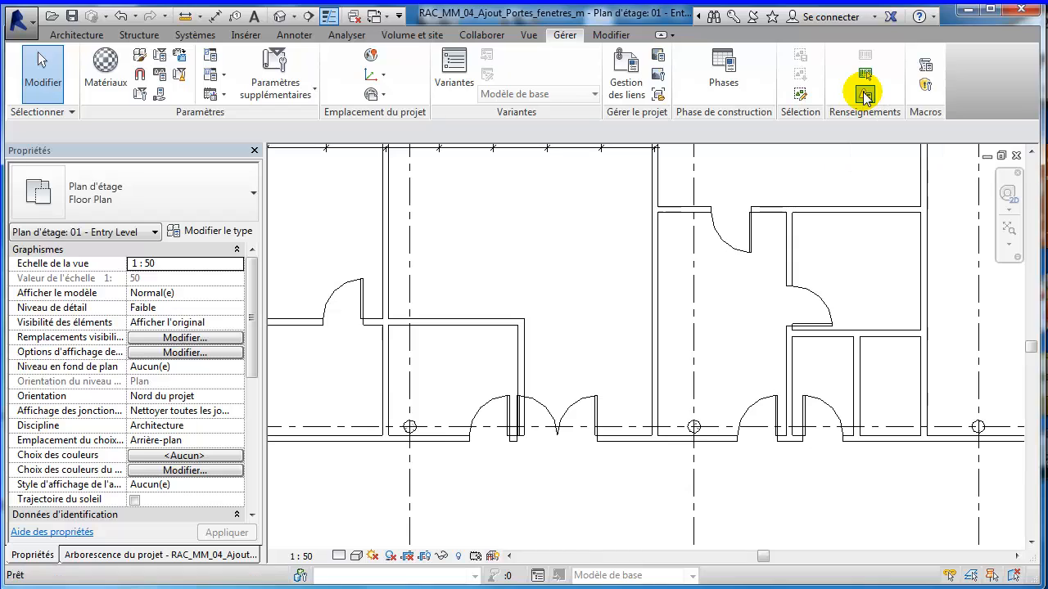
pyautogui.moveTo(869, 258); pyautogui.dragTo(841, 177)
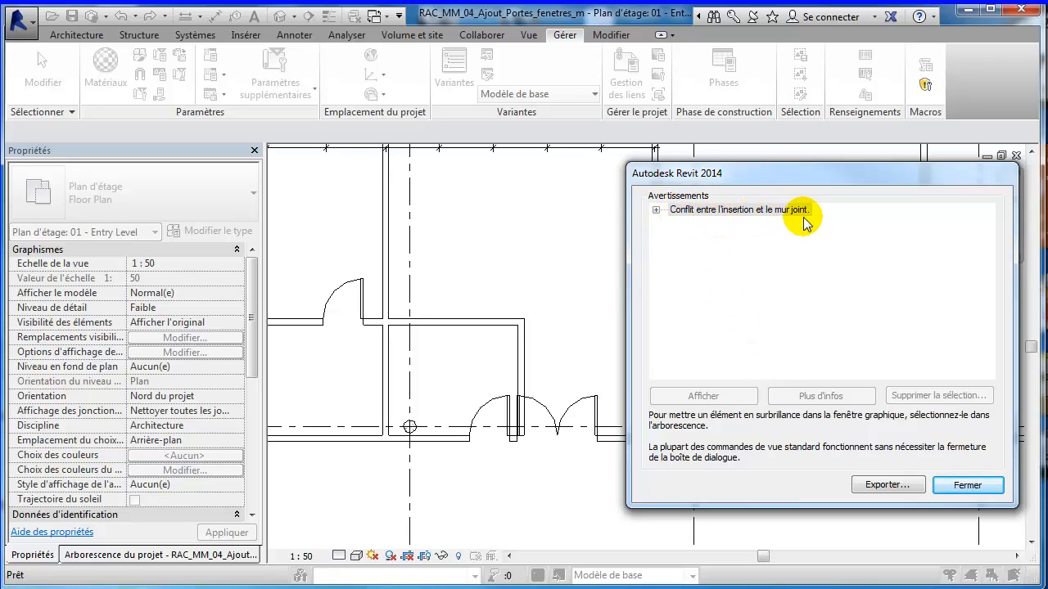
pyautogui.click(656, 209)
pyautogui.click(715, 225)
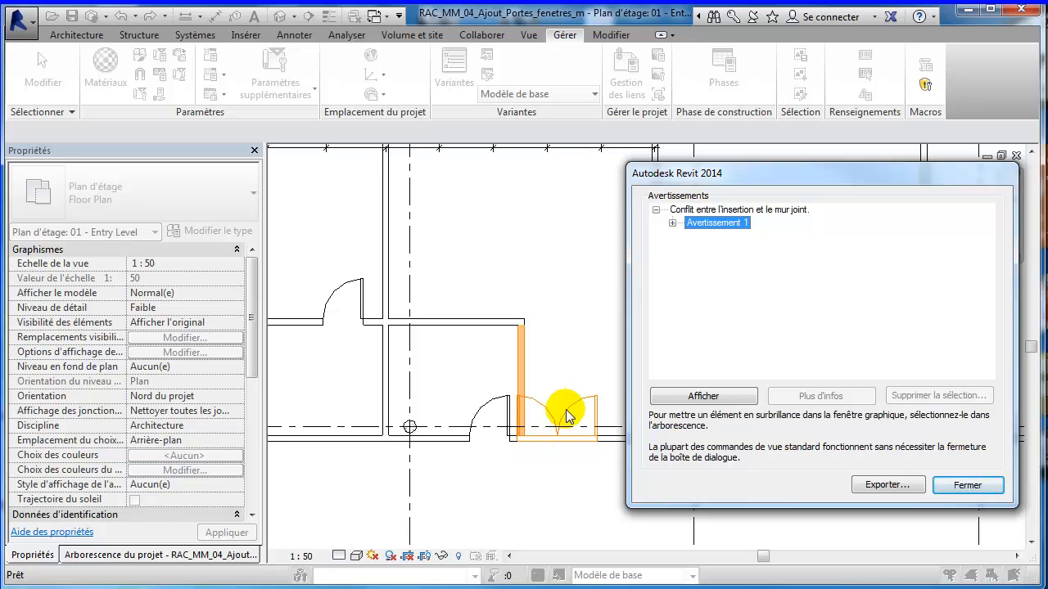
pyautogui.click(967, 486)
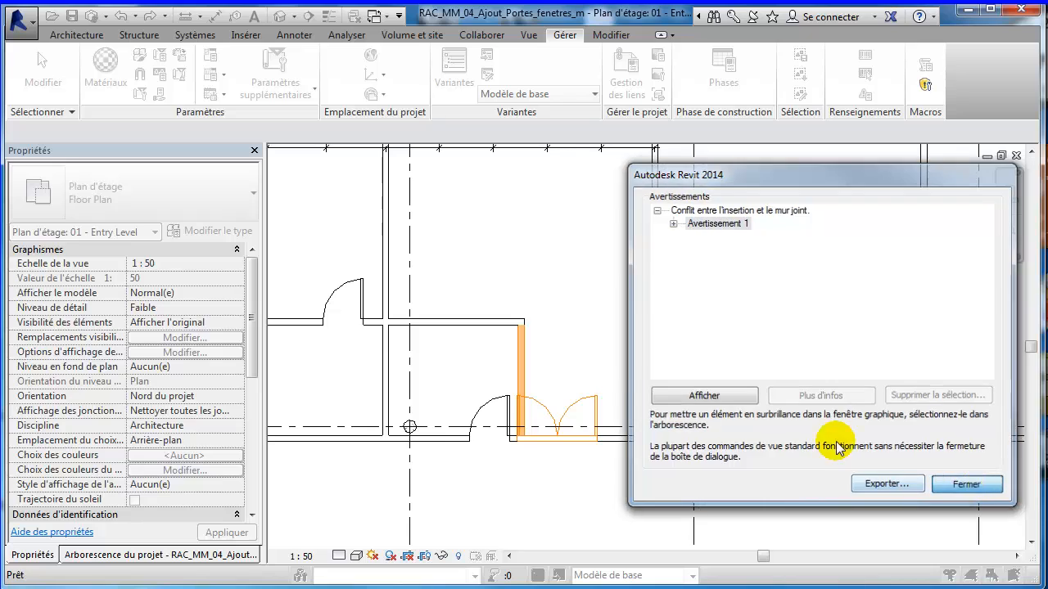
# Move the M_Double-Flush door along the corridor wall to about 362 mm clear of the partition's near face and deselect it
pyautogui.moveTo(565, 323); pyautogui.dragTo(566, 237, button='middle')
pyautogui.scroll(2, 563, 287)
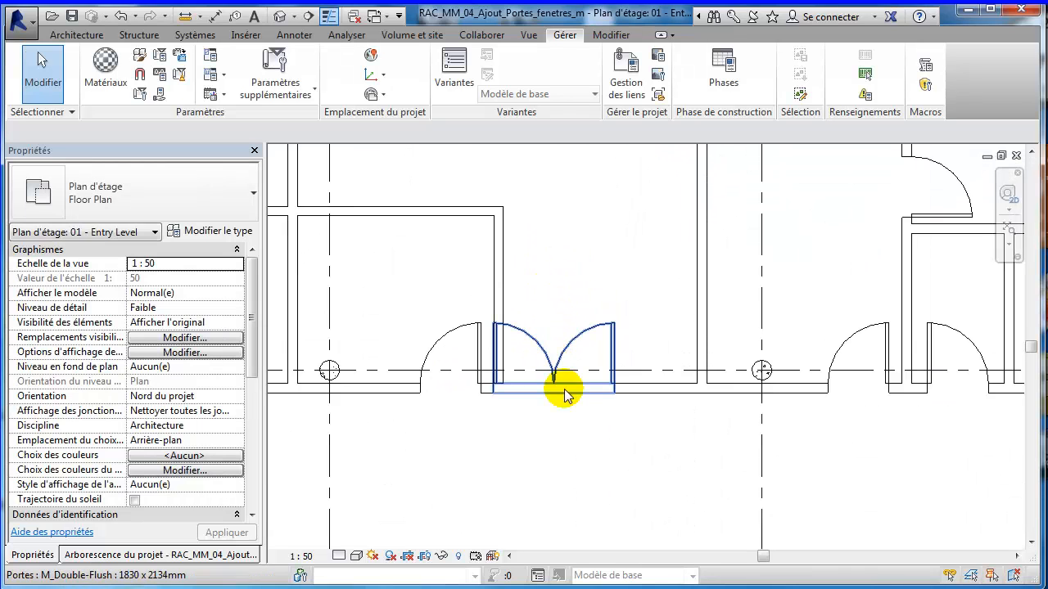
pyautogui.moveTo(600, 397); pyautogui.dragTo(544, 424)
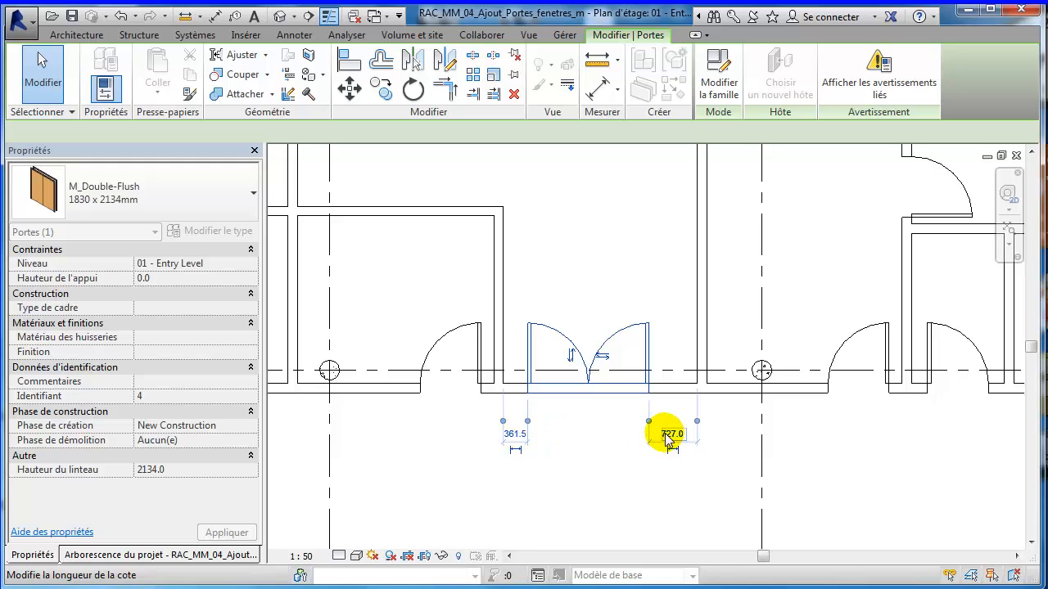
pyautogui.click(629, 457)
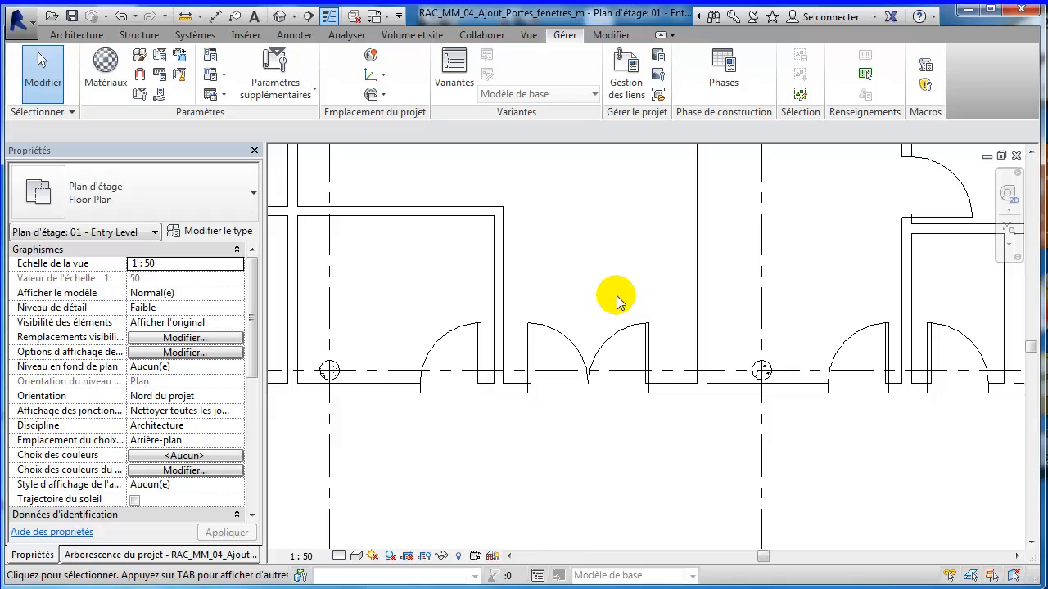
# Select the double door and make its temporary dimension run from the partition's centreline to the door's centre
pyautogui.click(585, 360)
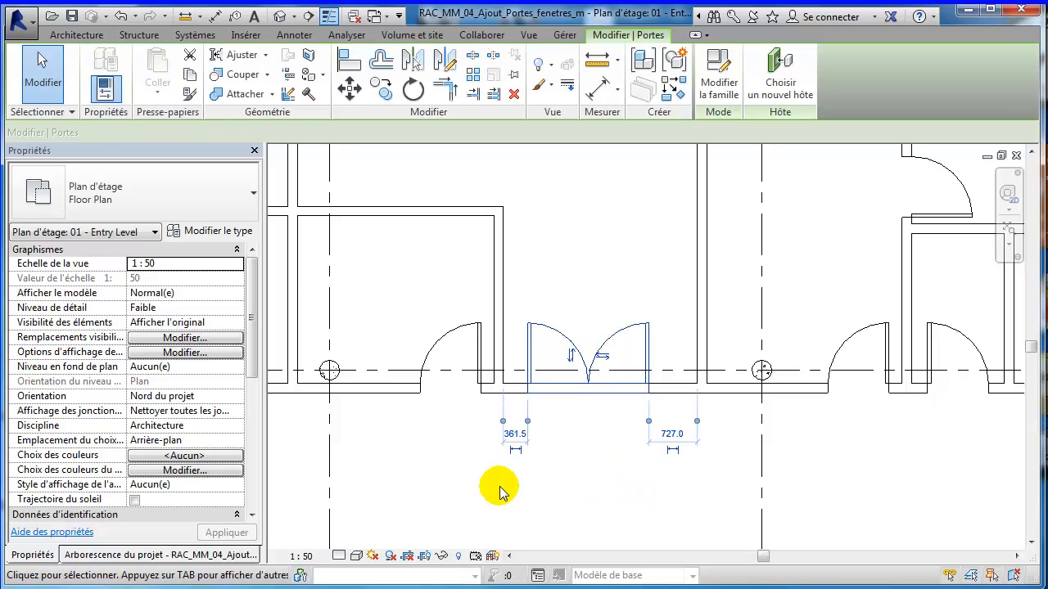
pyautogui.scroll(3, 540, 442)
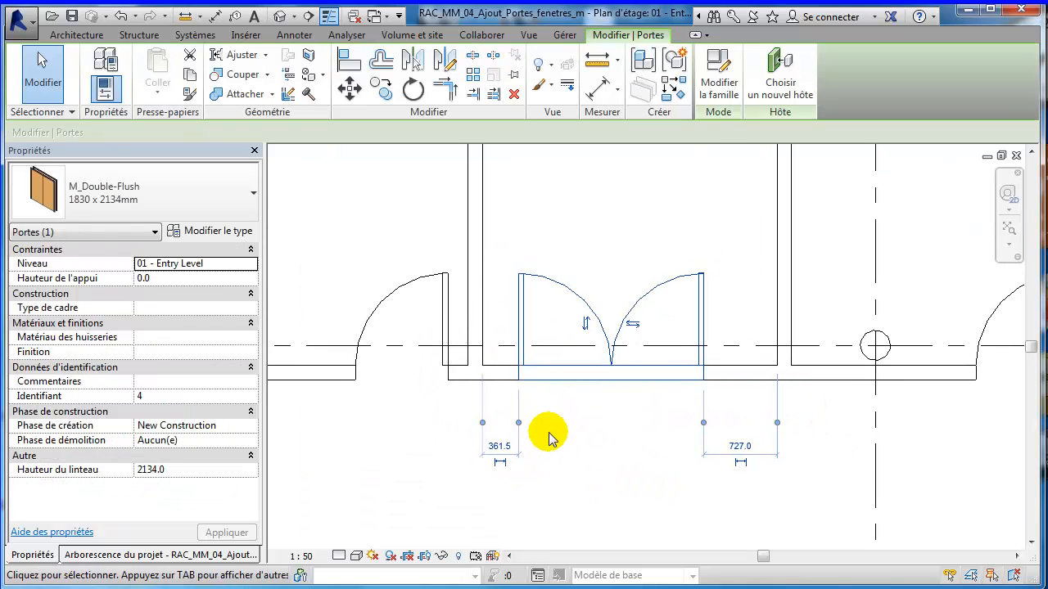
pyautogui.moveTo(518, 422); pyautogui.dragTo(612, 357)
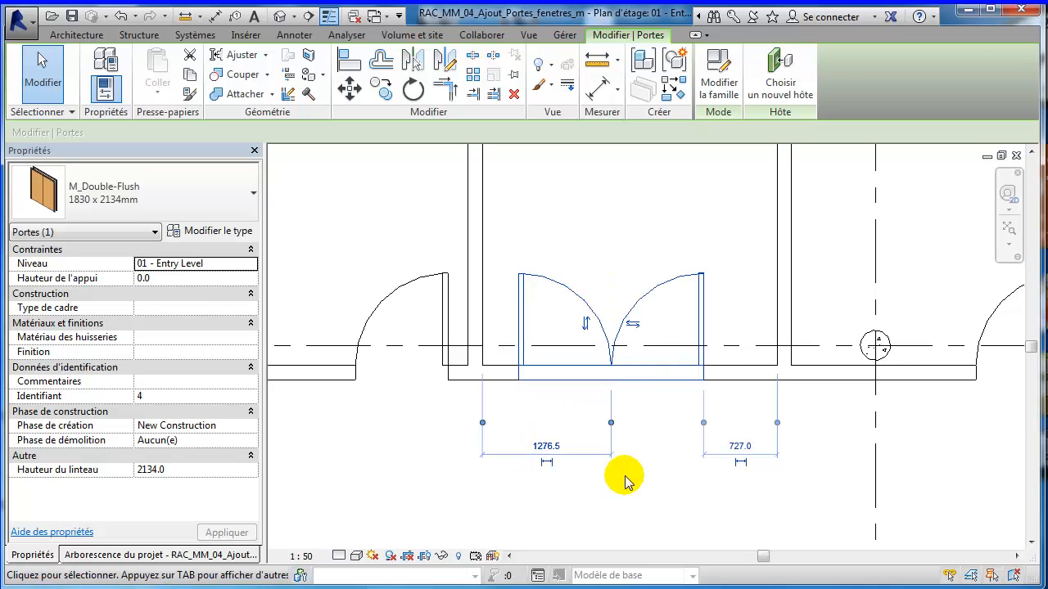
pyautogui.moveTo(483, 424); pyautogui.dragTo(475, 327)
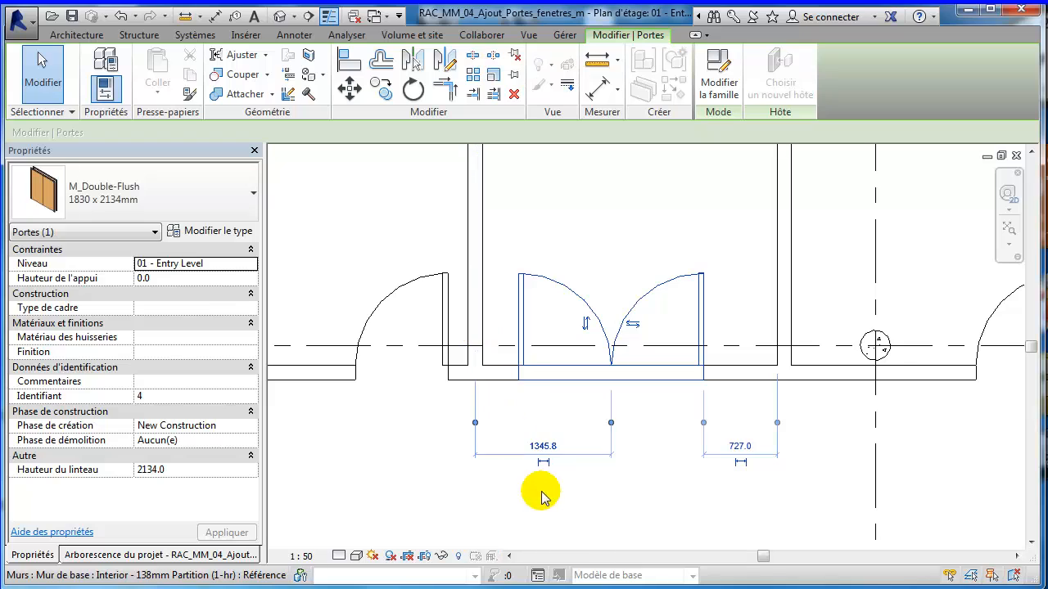
# Set the distance between the partition's centreline and the double door's centre to 1220 mm and clear the selection
pyautogui.click(542, 449)
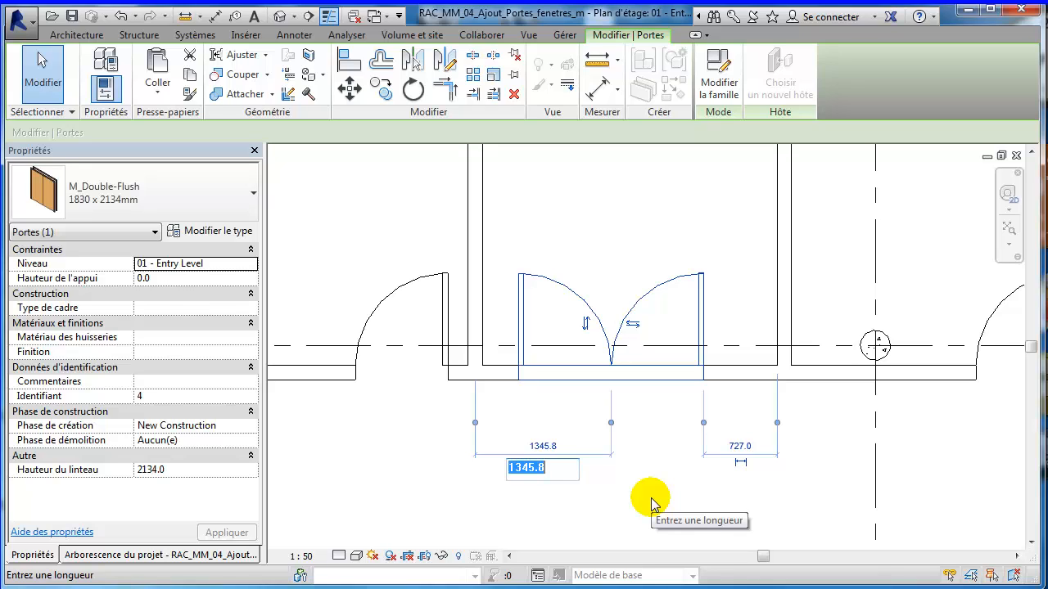
pyautogui.write('1220')
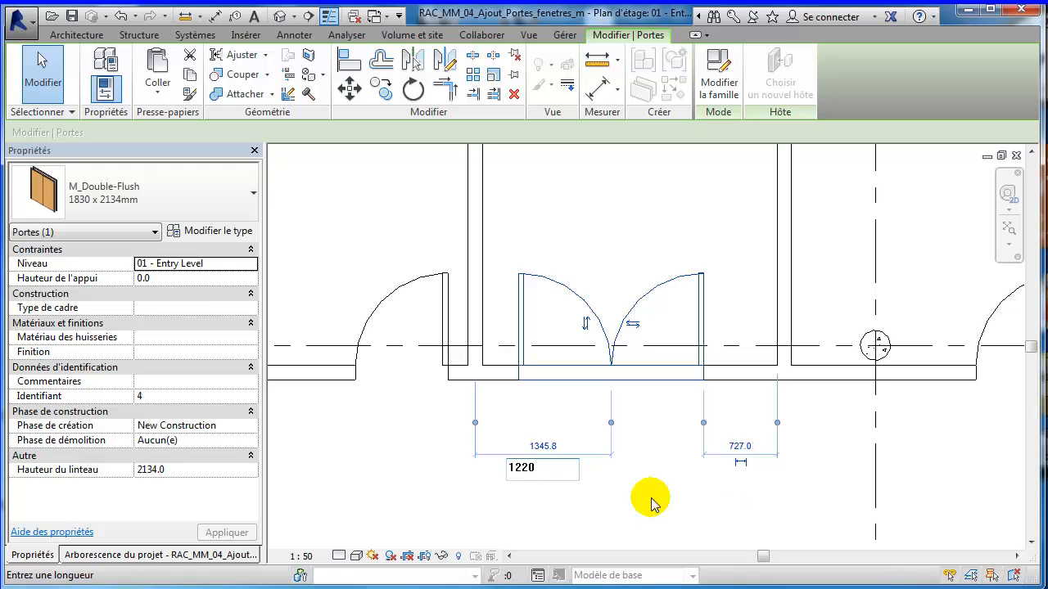
pyautogui.press('Return')
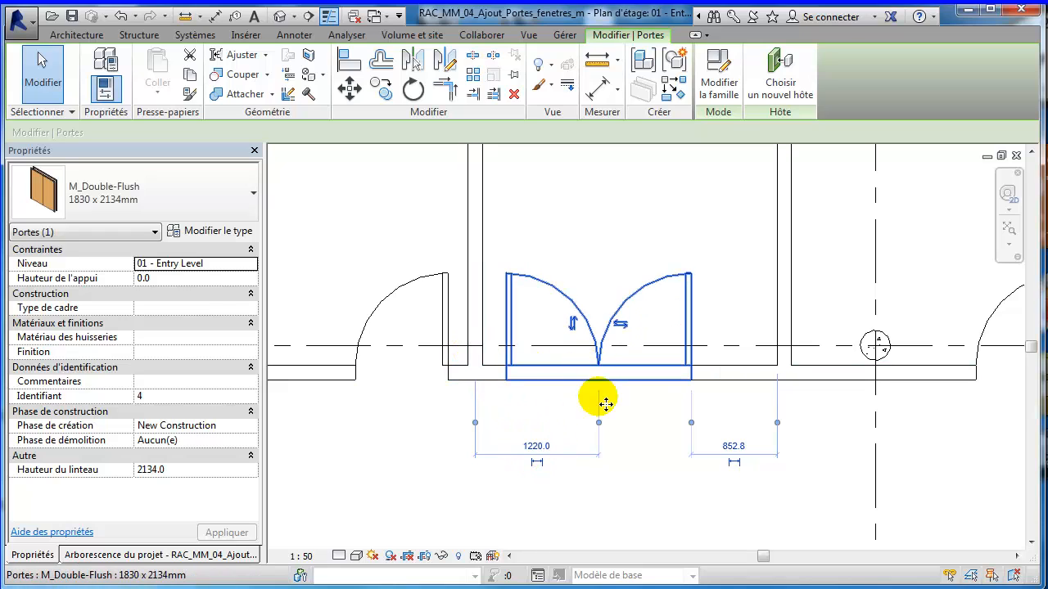
pyautogui.click(597, 487)
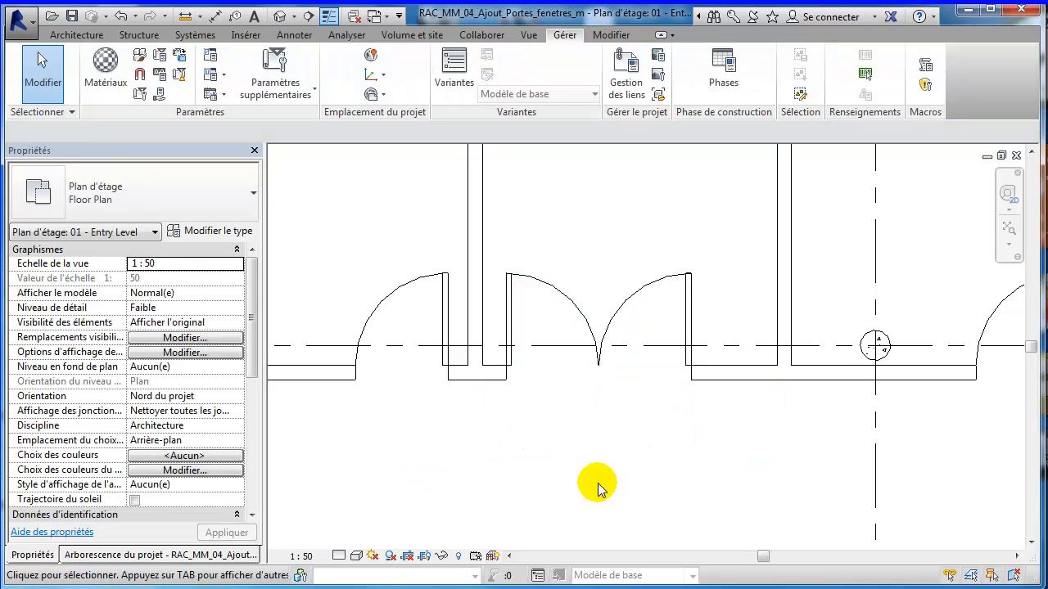